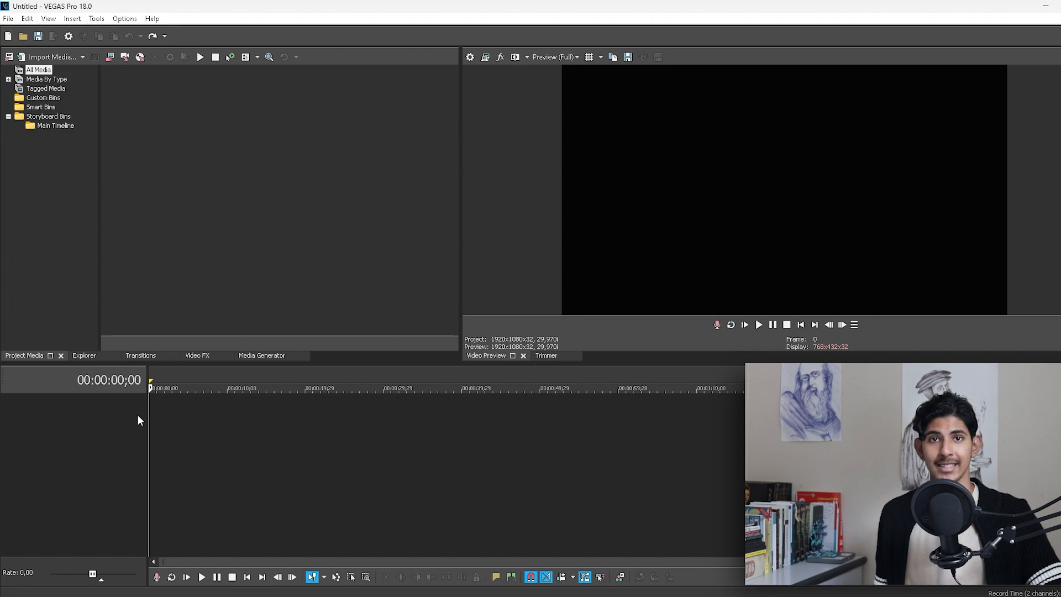
- Scrub the playhead to about 16 seconds on the empty timeline, play from there, and stop playback near 18 seconds
click(255, 411)
drag(255, 411, 278, 411)
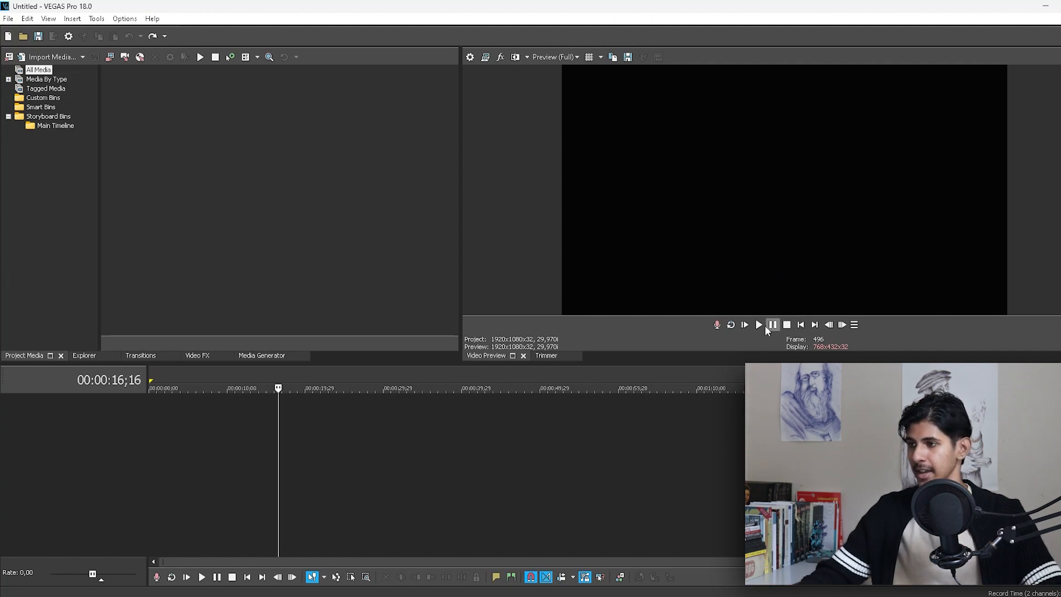
click(763, 326)
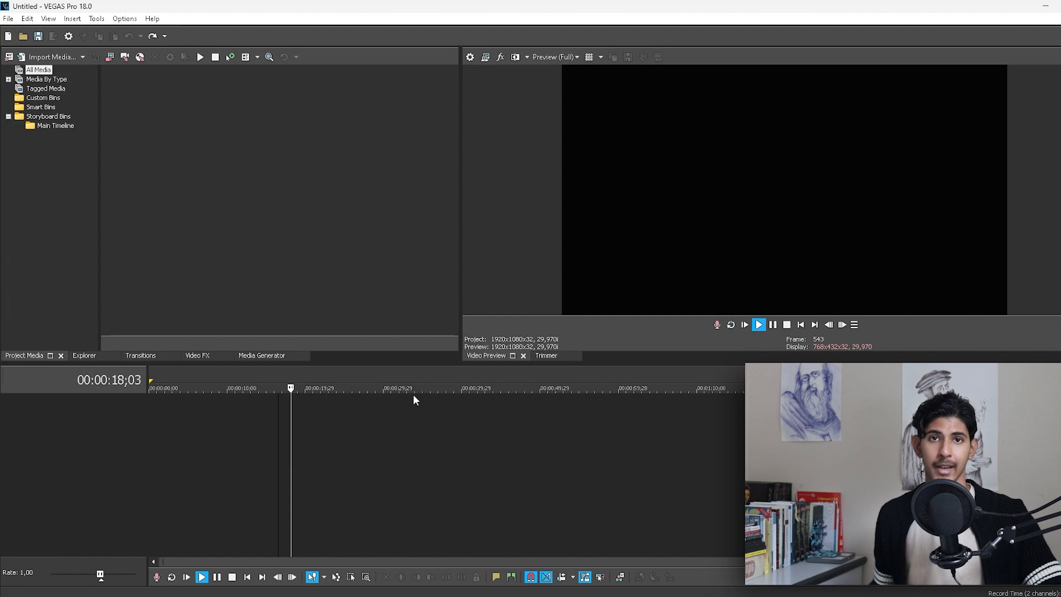
drag(295, 417, 289, 417)
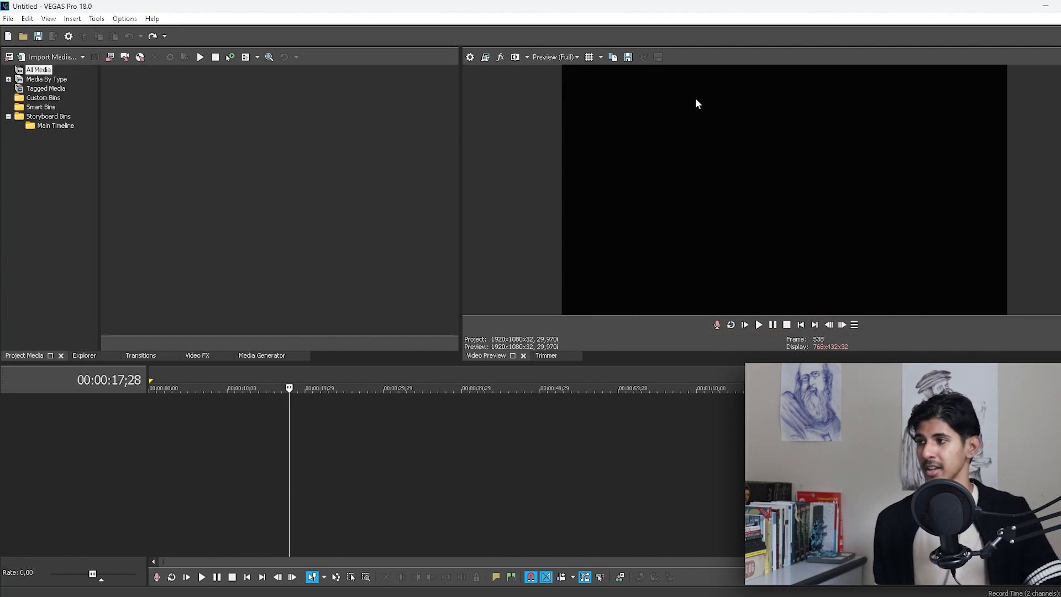
- Widen the Project Media pane against the preview and place the playhead at 00:00:19;28 on the timeline
drag(459, 164, 478, 154)
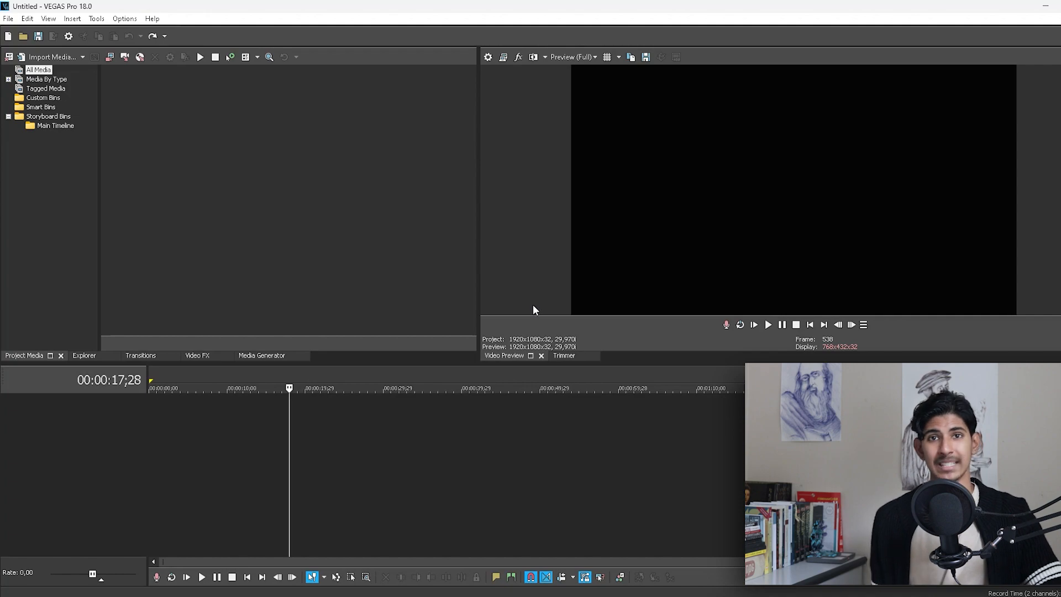
click(279, 438)
click(282, 436)
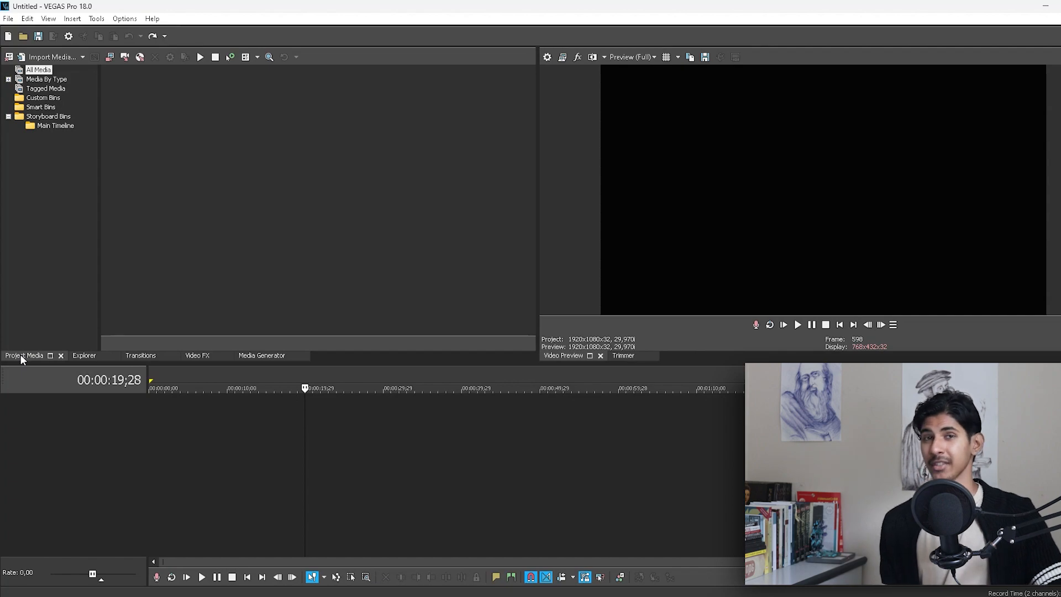
- Look through the Explorer, Transitions, Video FX and Media Generator panes, ending back on Project Media
click(78, 358)
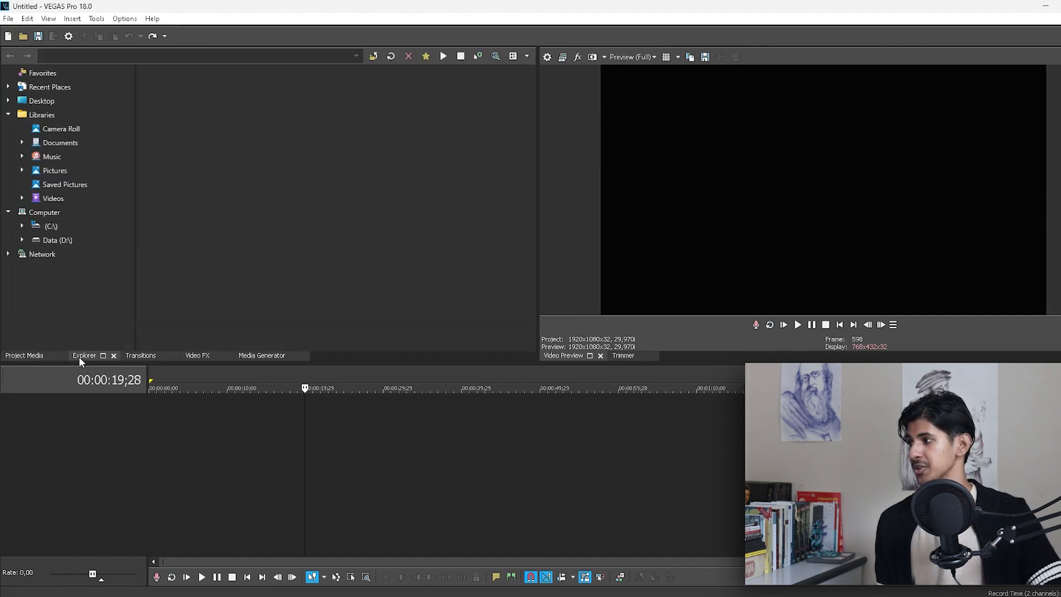
click(138, 356)
click(196, 356)
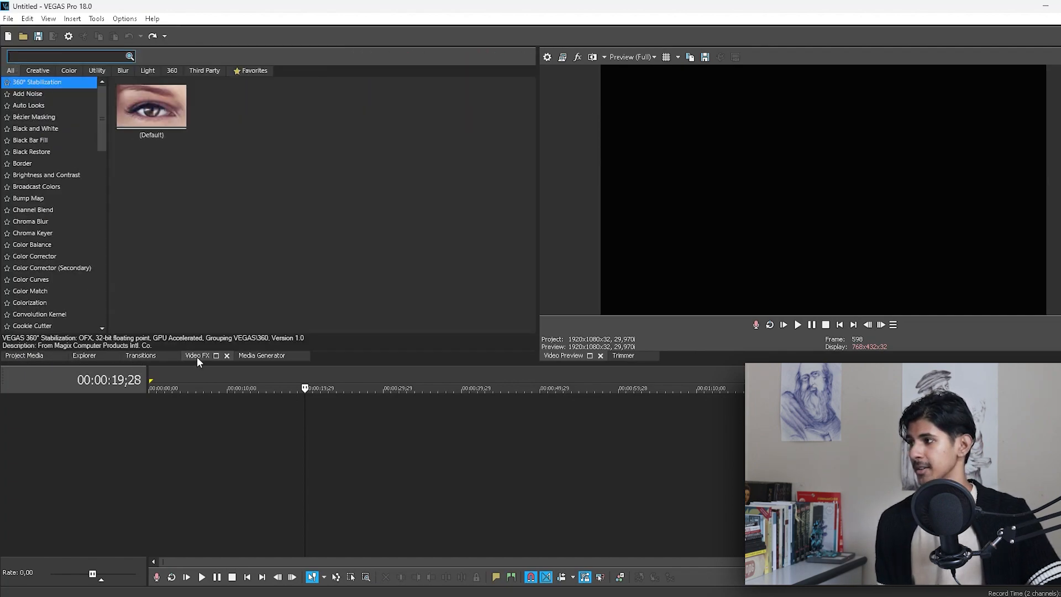
click(255, 357)
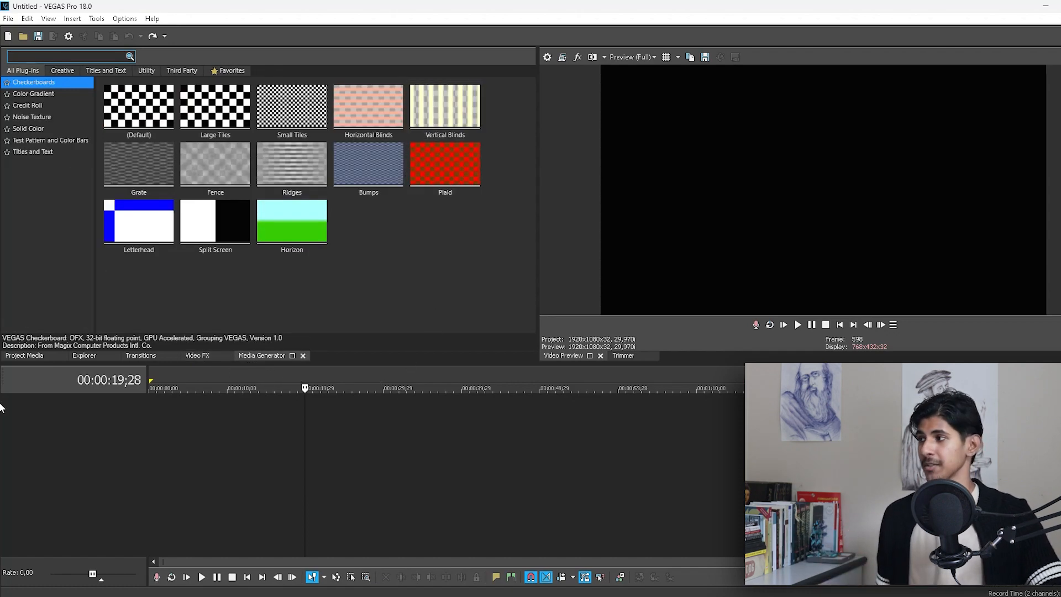
click(15, 356)
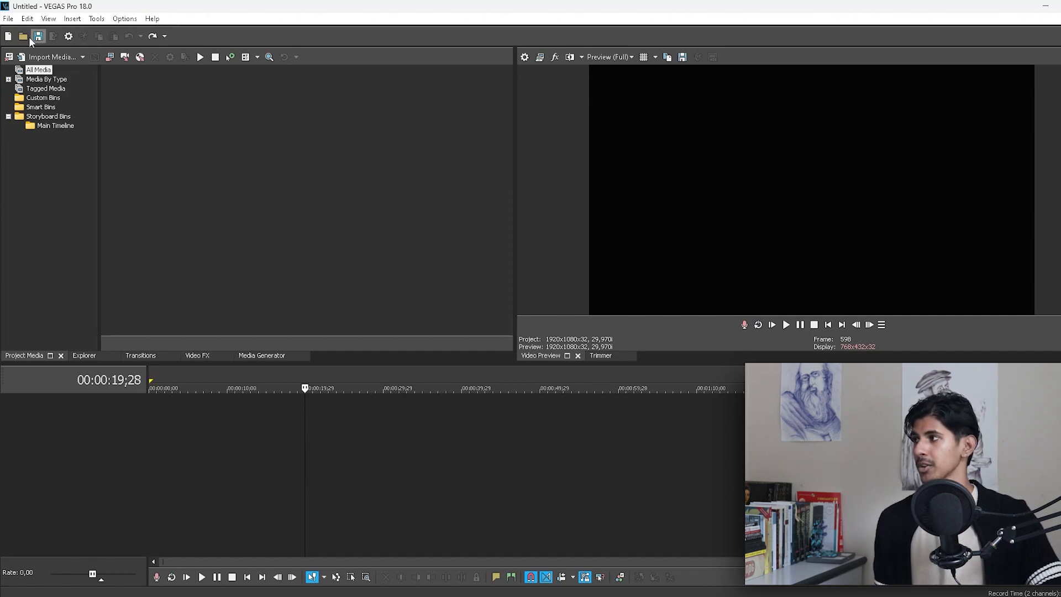
- Hide the Video Preview window so only the Trimmer remains beside Project Media, and widen Project Media slightly
click(48, 21)
mouse_move(122, 96)
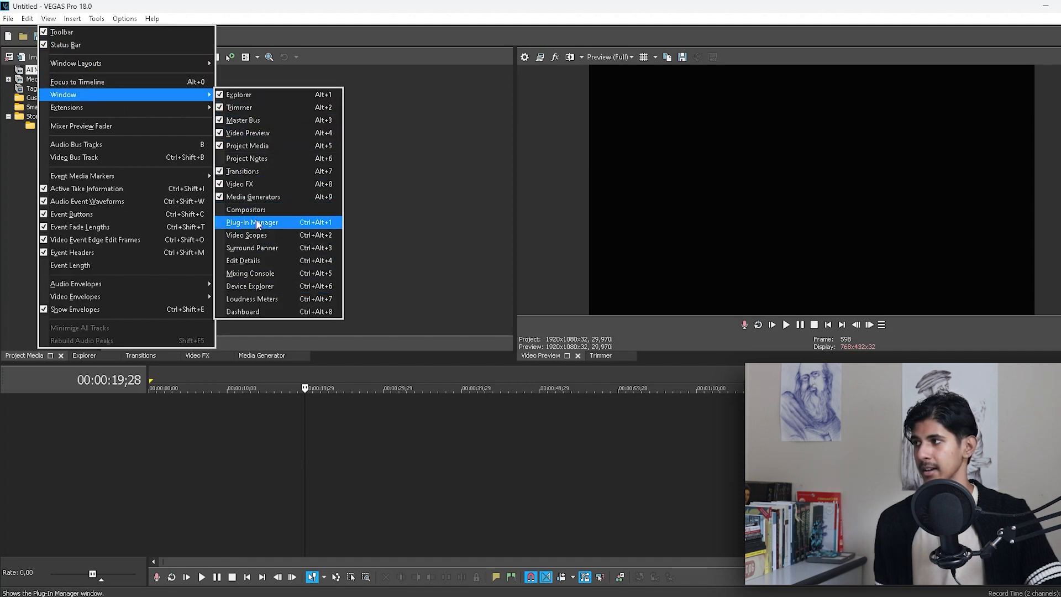
click(280, 134)
drag(514, 152, 523, 152)
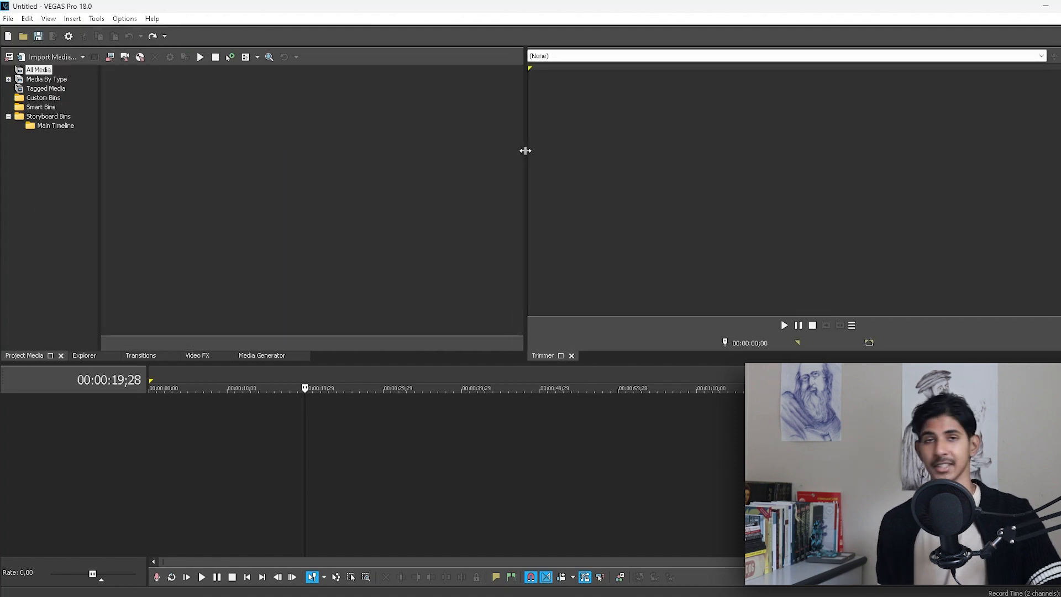
- Show the Video Preview window again in the workspace
click(46, 19)
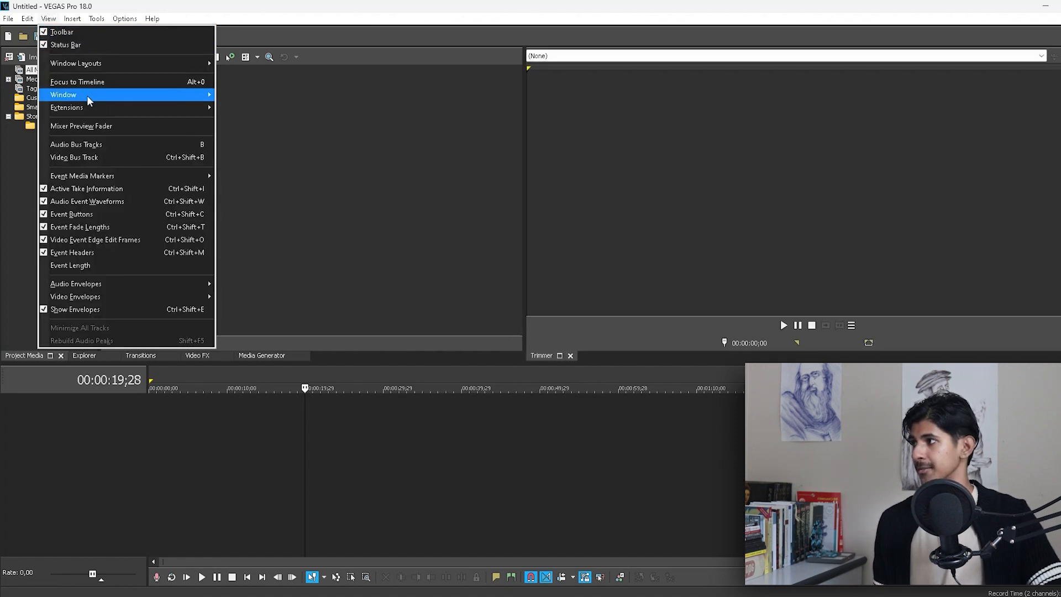
mouse_move(88, 94)
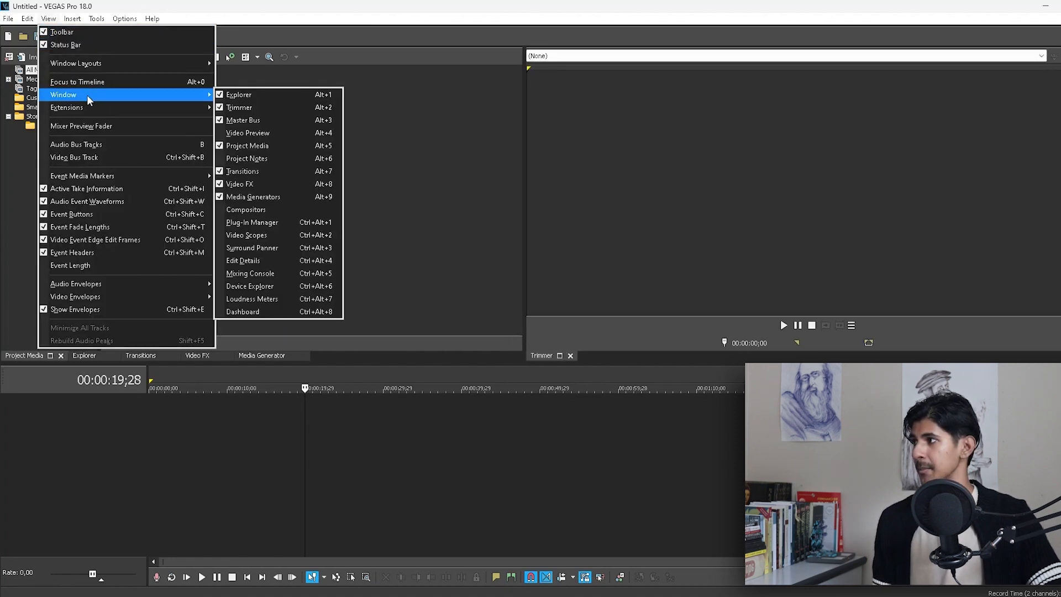
click(259, 133)
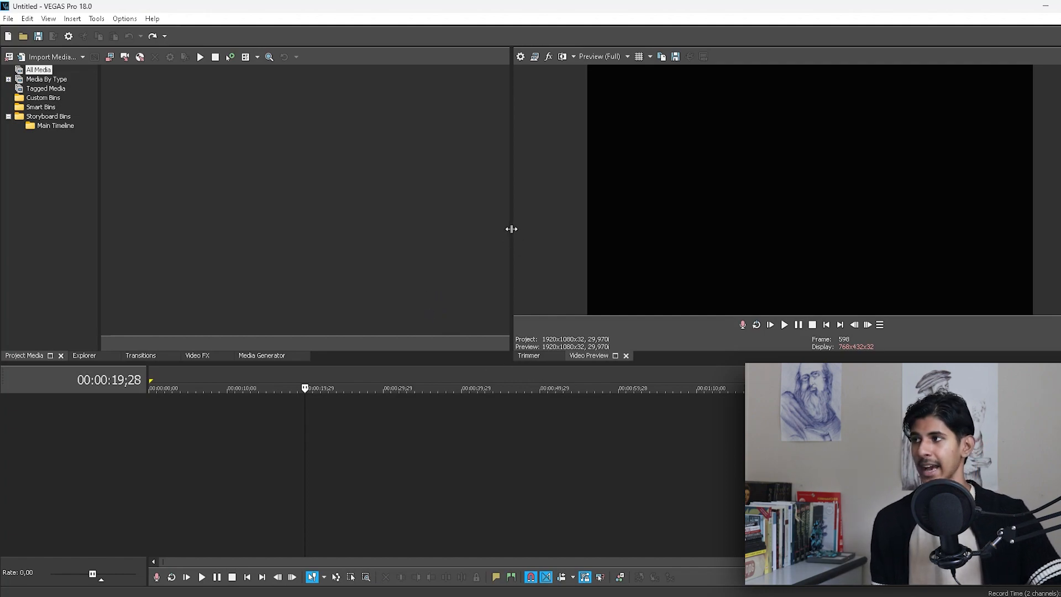
- Enlarge the Project Media pane, float the Video Preview as a separate window, and dock it back beside Project Media
drag(511, 229, 576, 245)
drag(767, 363, 592, 367)
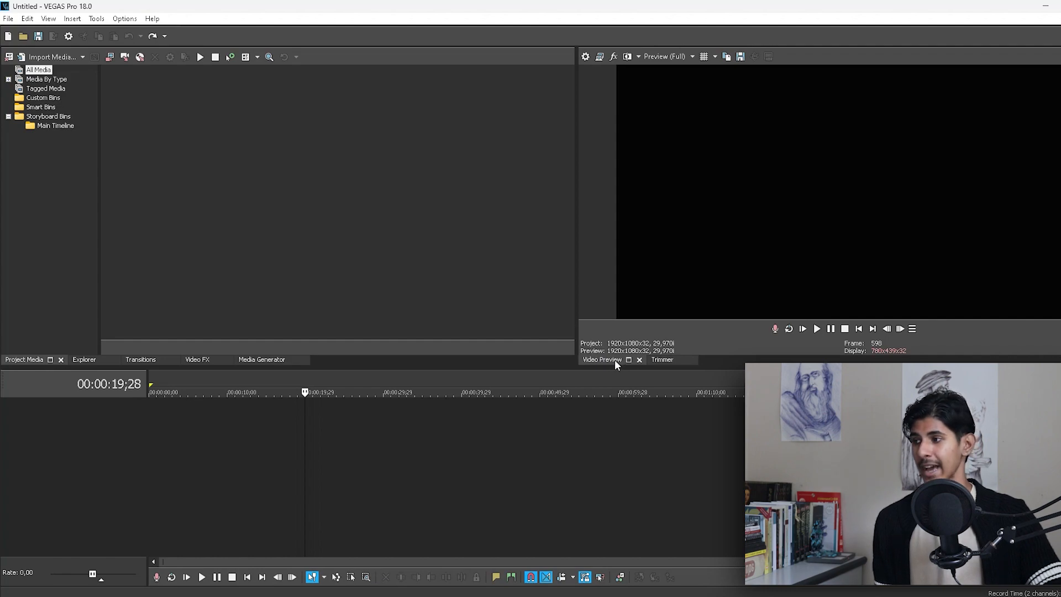
drag(614, 359, 431, 127)
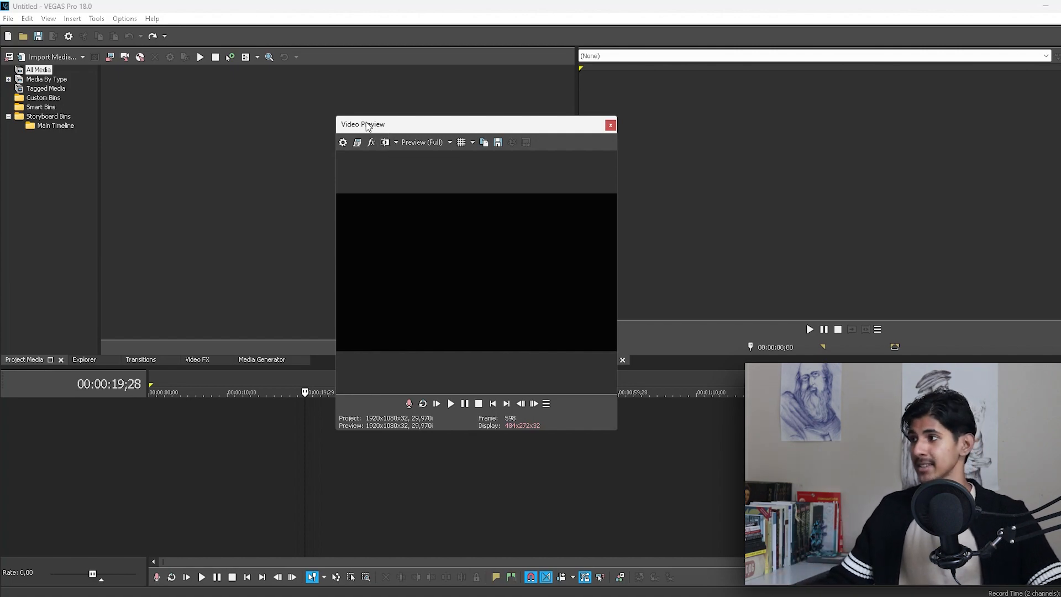
drag(367, 126, 656, 64)
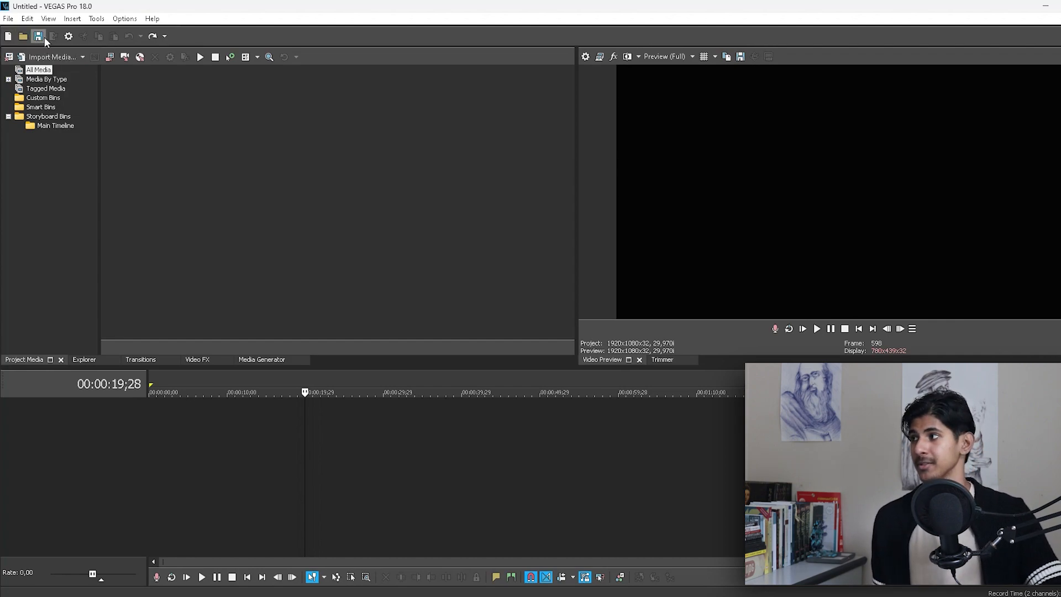
- Save the current window layout under the name SPT in shortcut slot 0
click(49, 19)
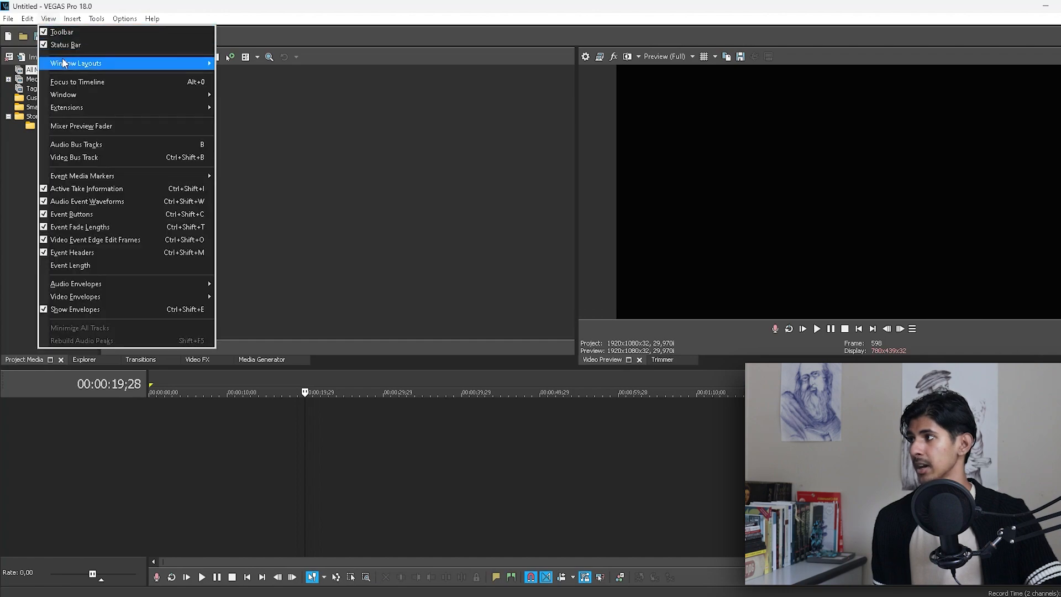
mouse_move(74, 63)
click(299, 88)
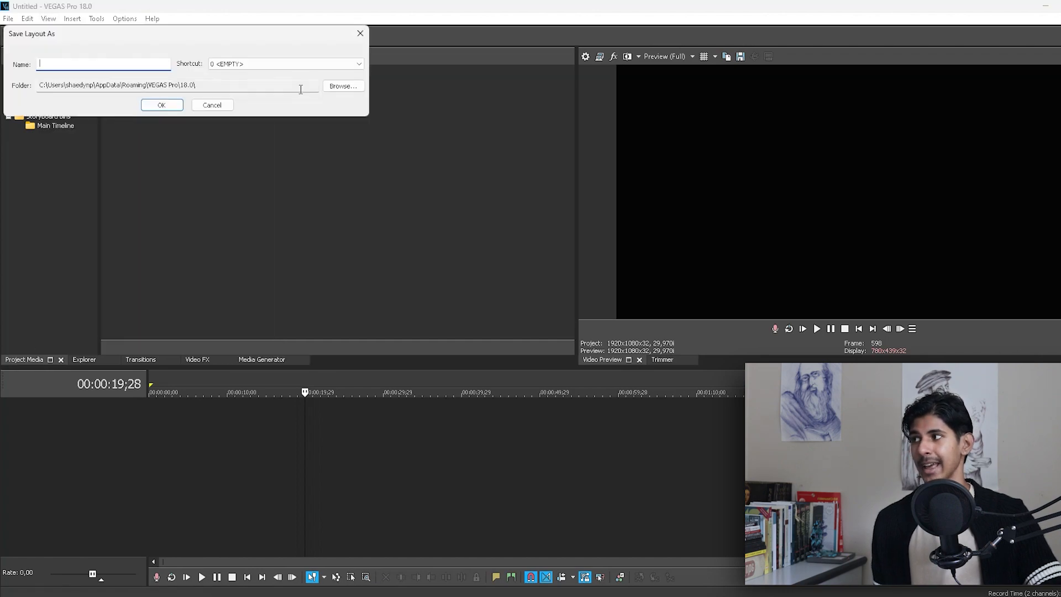
text(test)
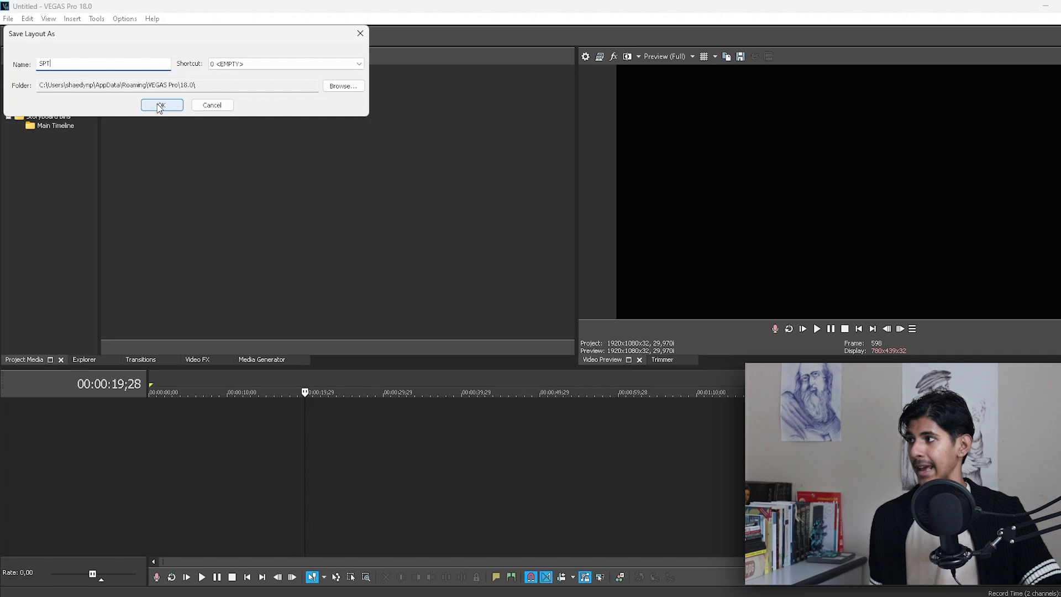
click(159, 103)
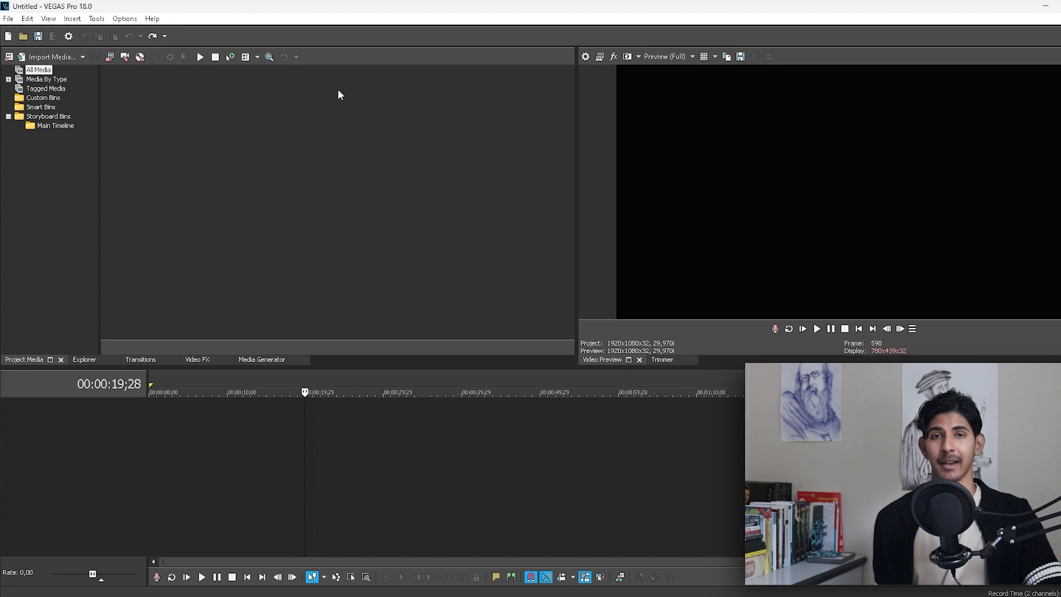
- Load the Add and Arrange Media window layout, followed by the Color Correction layout
click(48, 19)
mouse_move(128, 63)
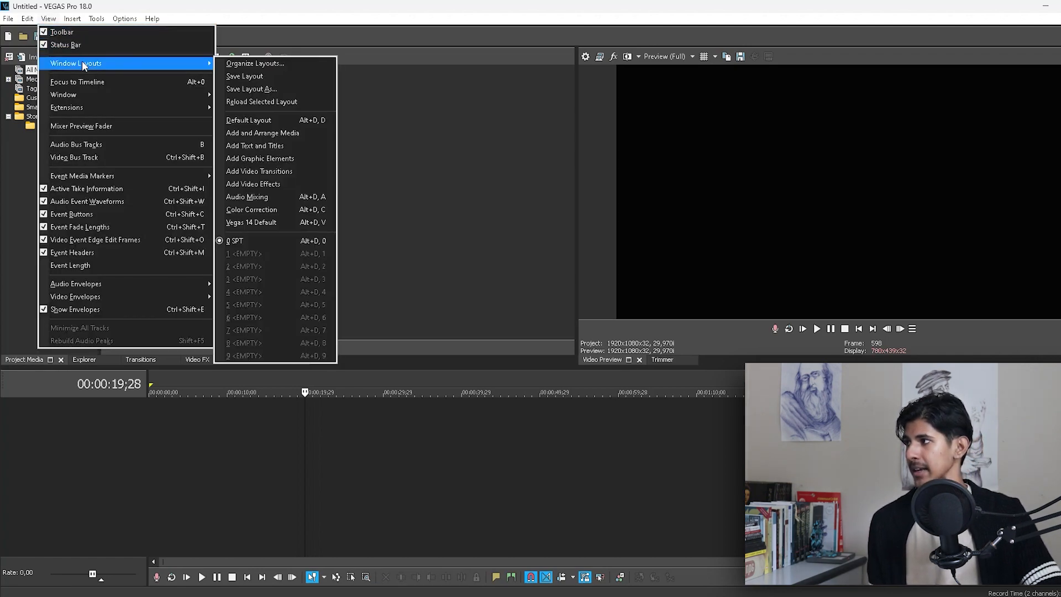
click(277, 137)
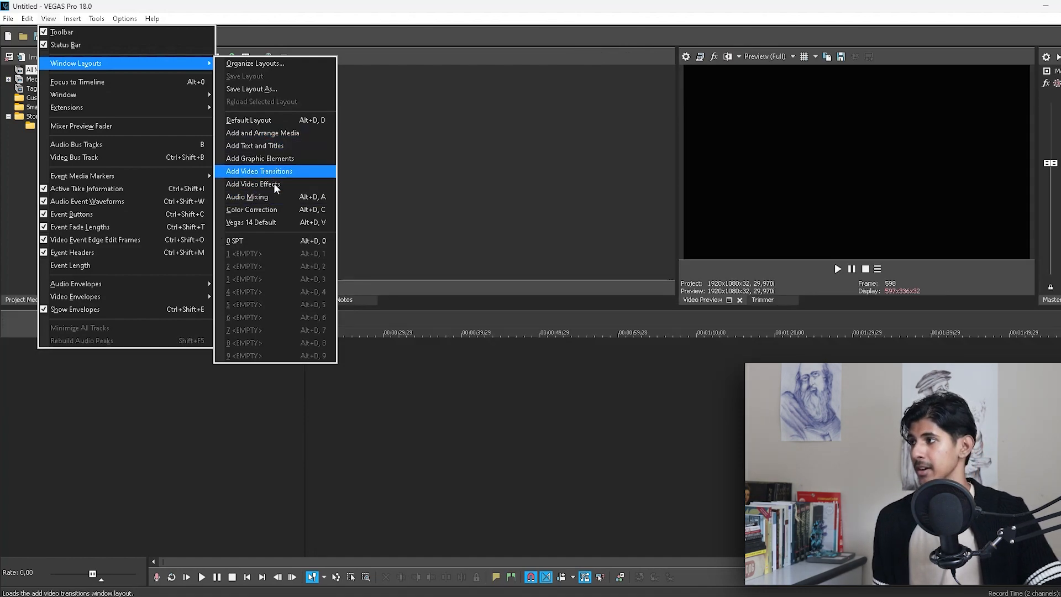
click(260, 215)
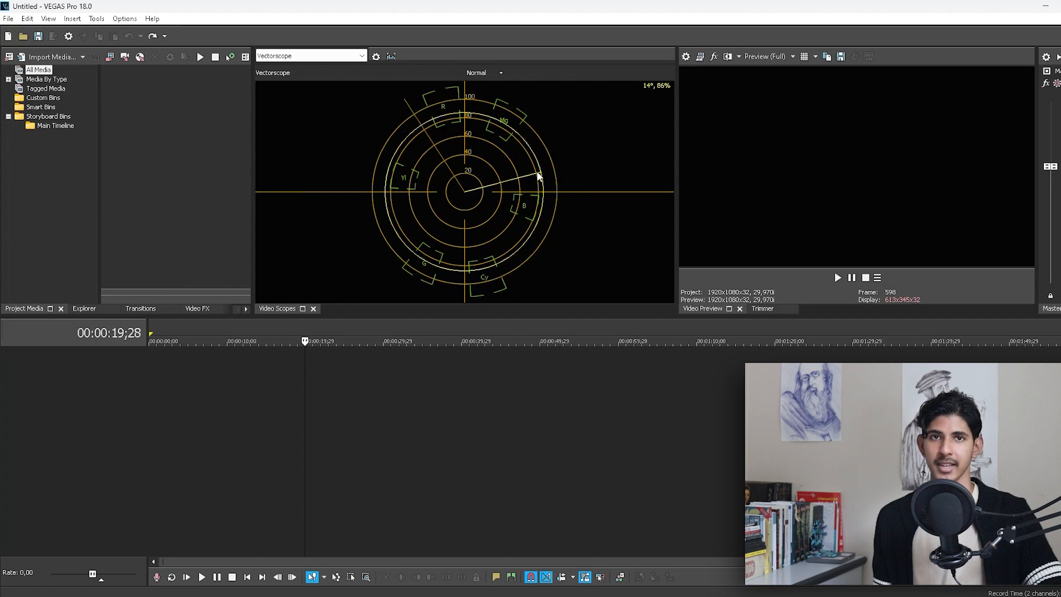
- Restore the Default Layout and slightly widen the Video Preview pane toward the Master Bus
click(49, 19)
mouse_move(81, 64)
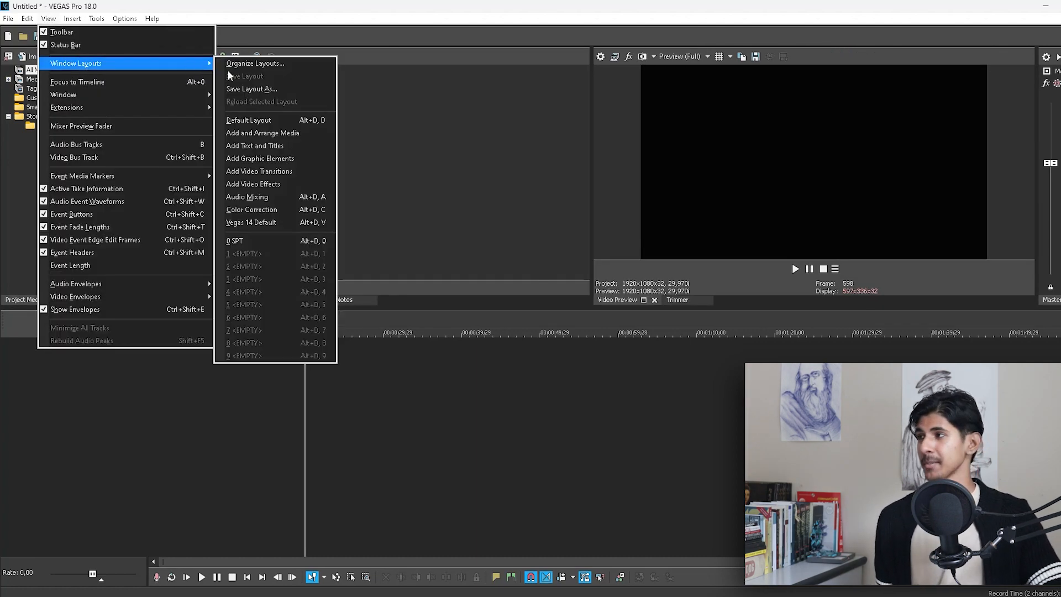
click(258, 120)
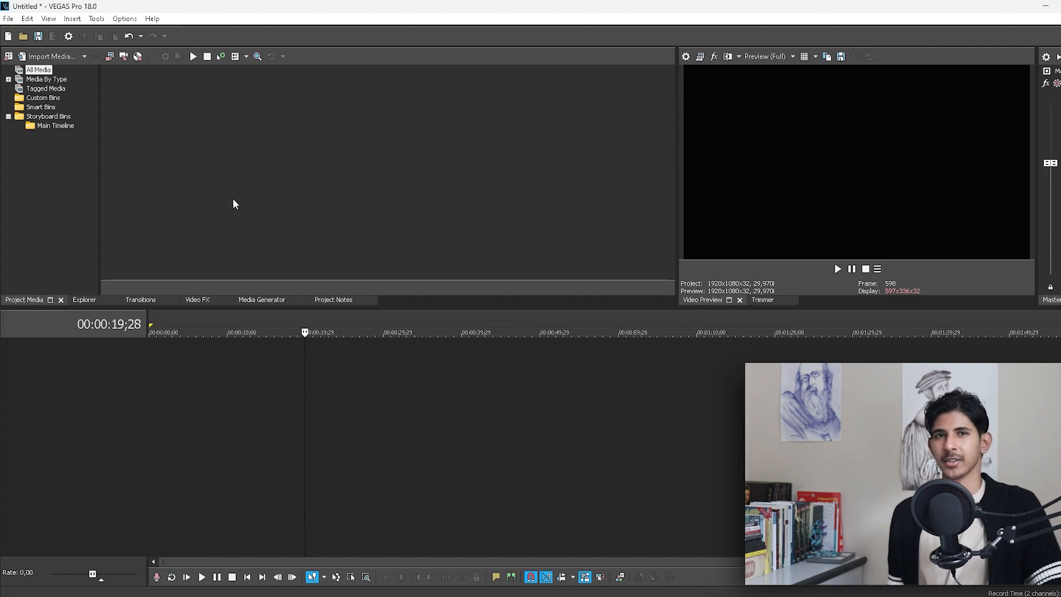
drag(1035, 268, 1043, 267)
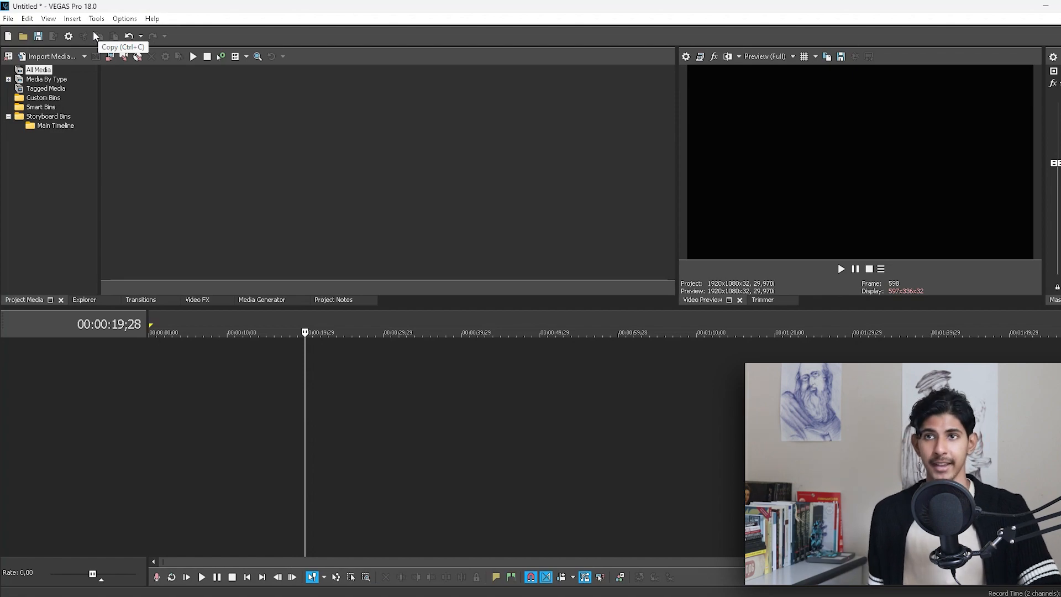
click(8, 20)
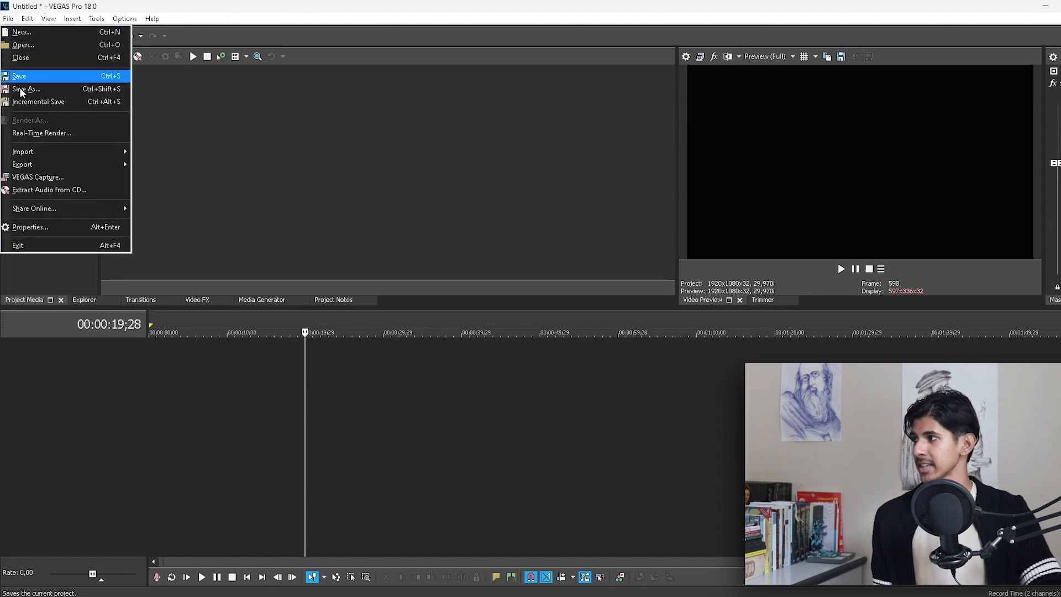
mouse_move(37, 153)
click(158, 151)
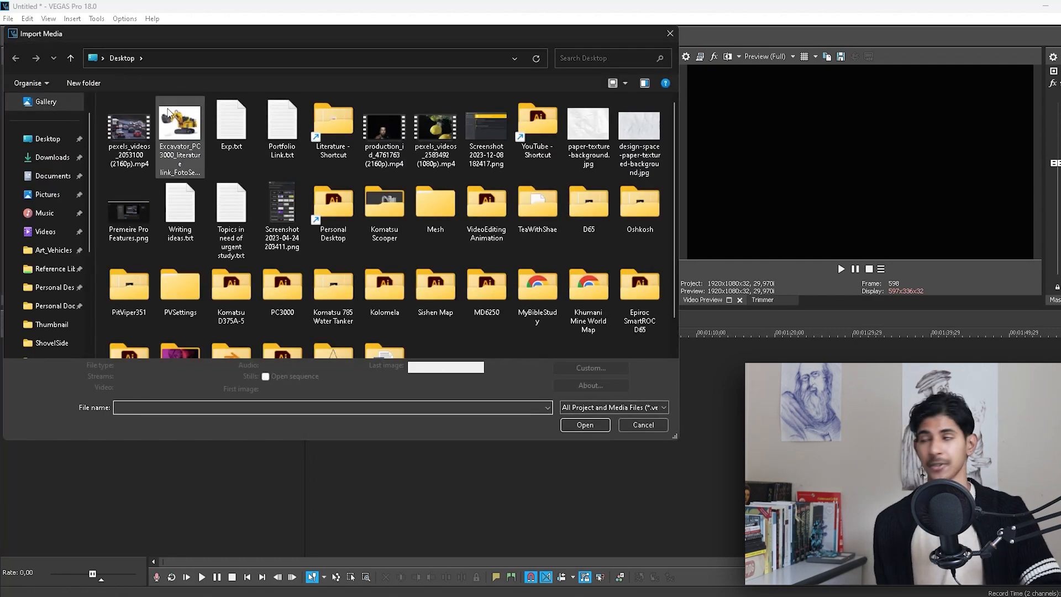
double_click(130, 134)
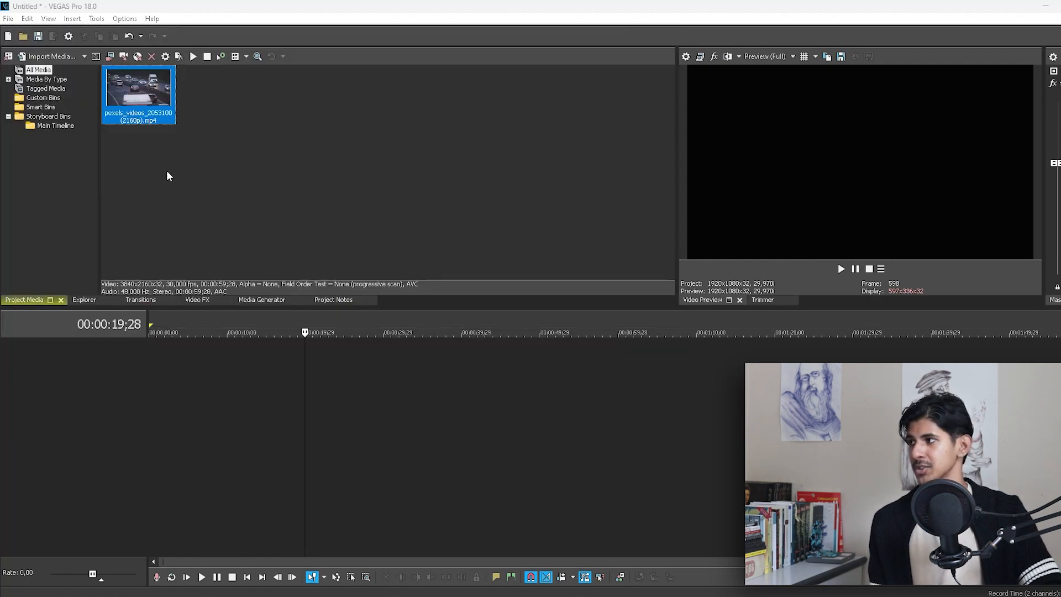
click(177, 175)
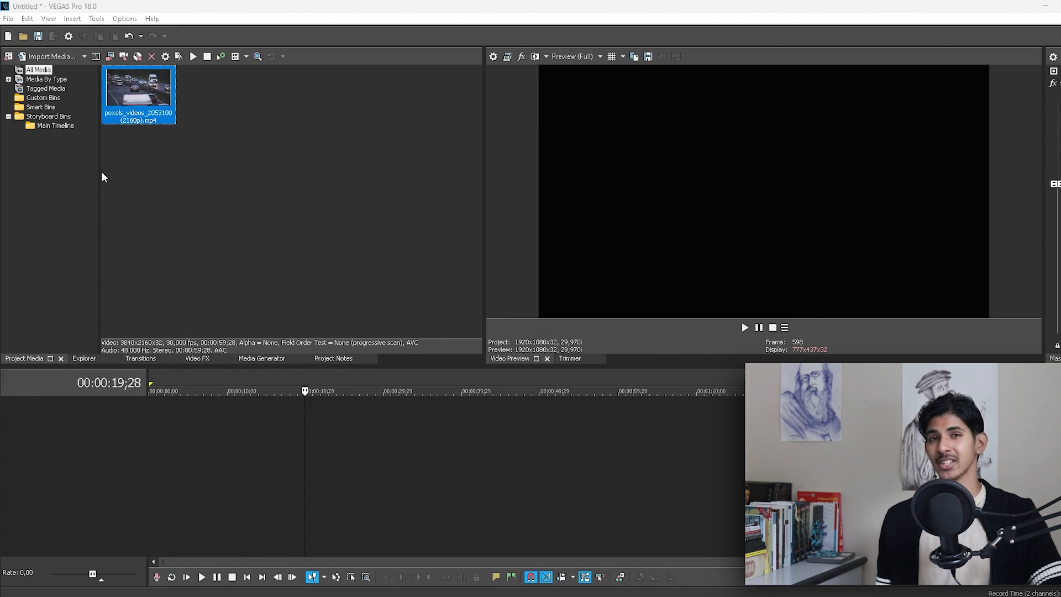
- Place the imported traffic clip on the timeline starting at about 11 seconds and answer the prompt about matching project video settings
drag(129, 93, 163, 144)
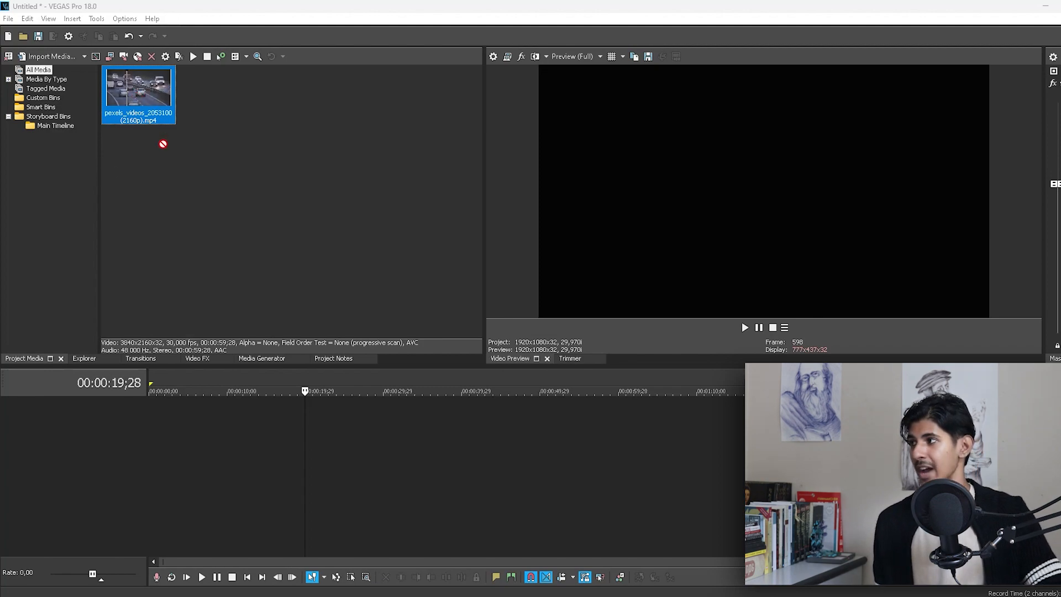
drag(223, 355, 240, 433)
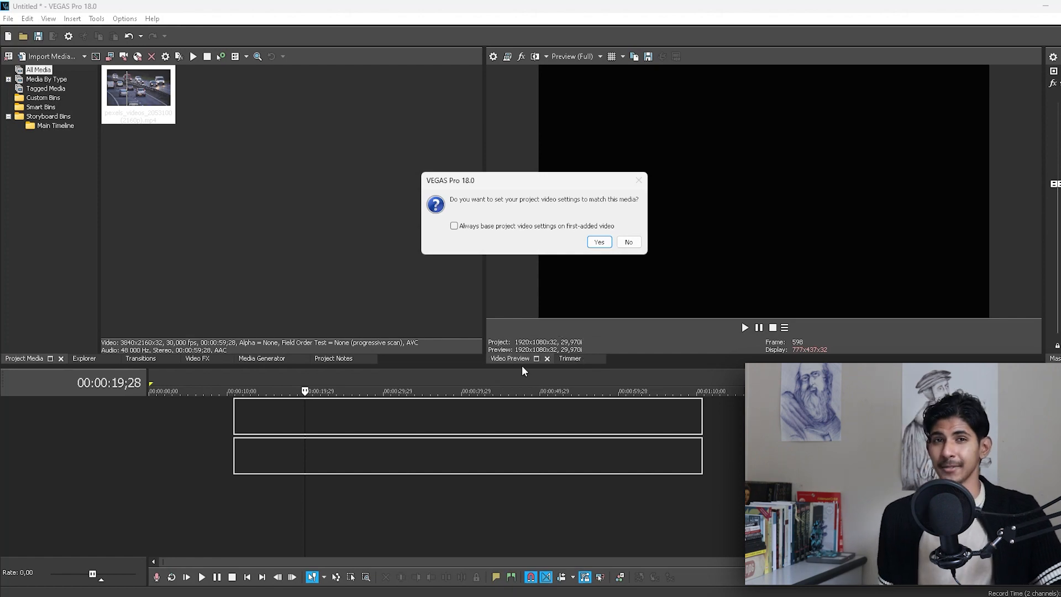
click(601, 241)
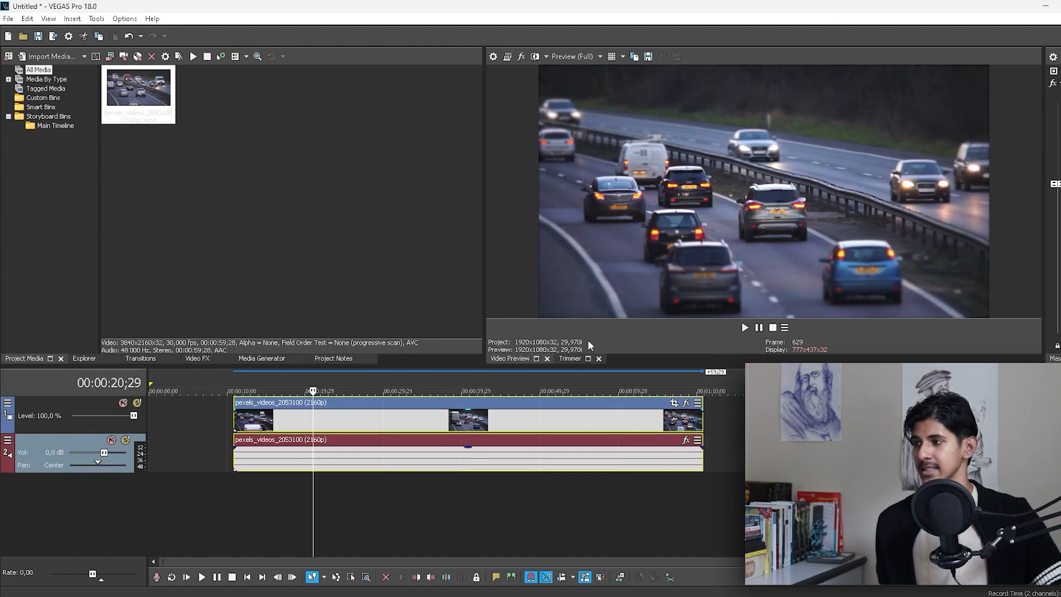
- Open the project properties and choose 29,970 (NTSC) as the project frame rate
click(8, 18)
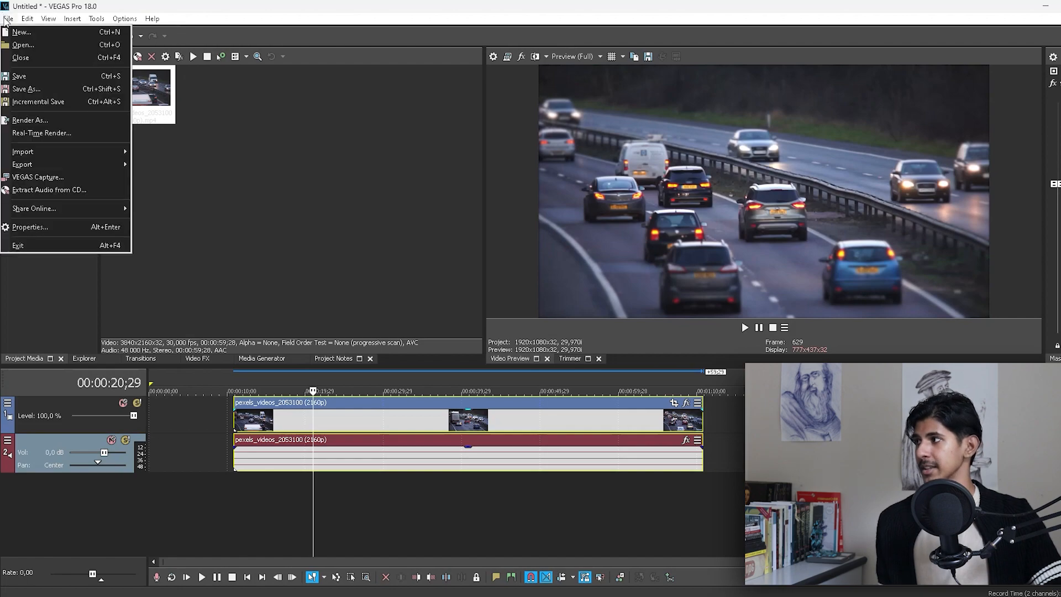
click(58, 226)
drag(555, 54, 454, 53)
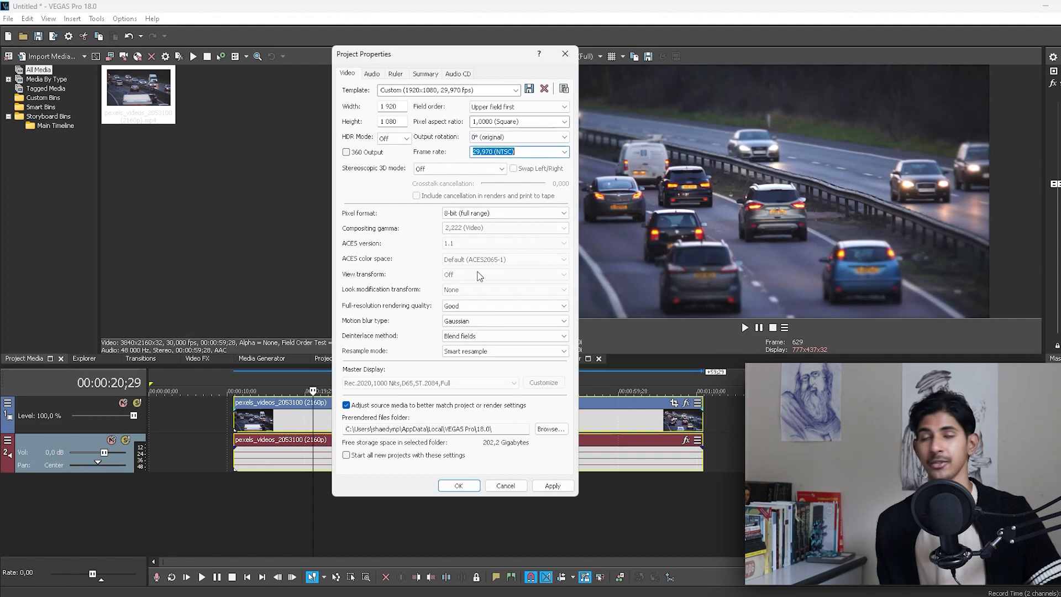
click(562, 152)
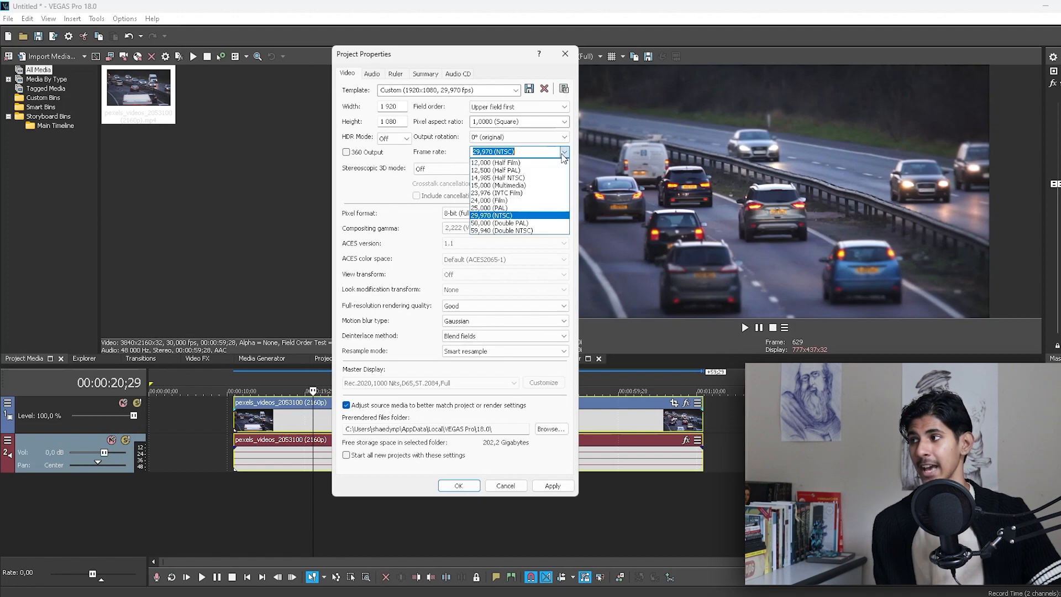
click(541, 216)
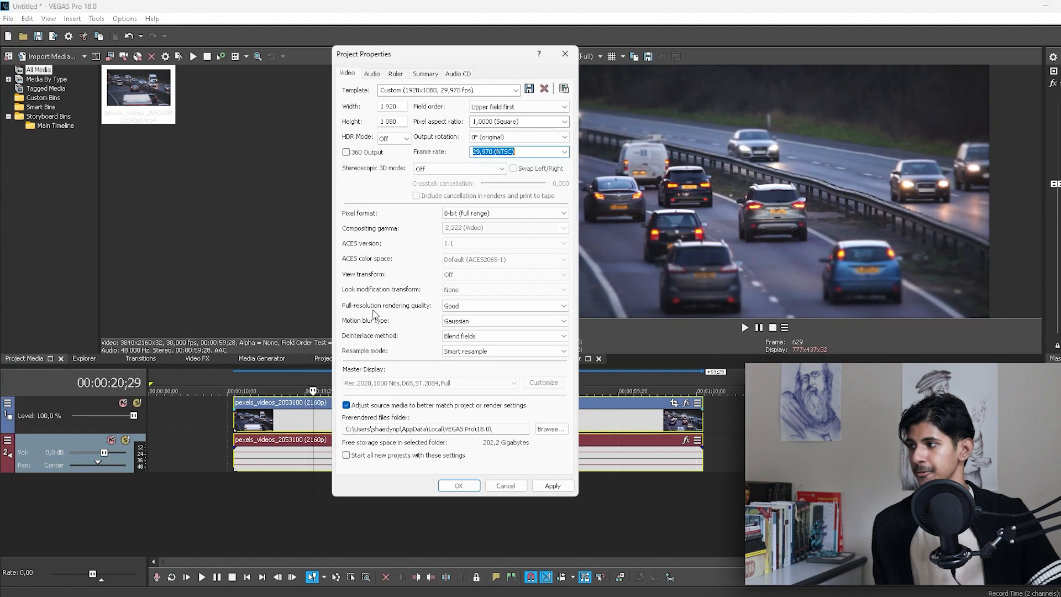
- Set full-resolution rendering quality to Best and resample mode to Disable resample, applying the project properties
click(504, 307)
click(494, 339)
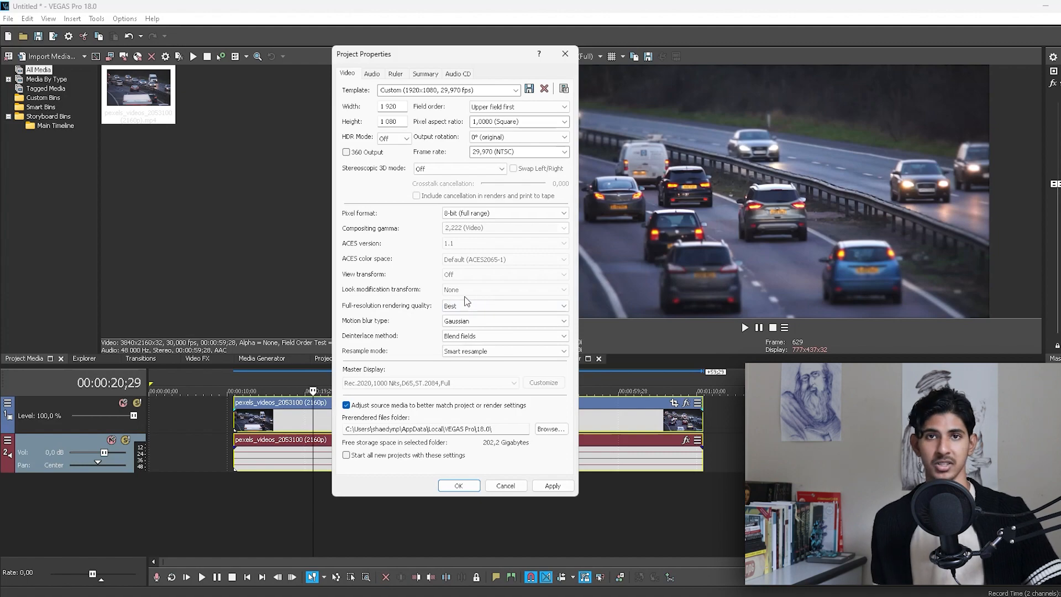
click(513, 355)
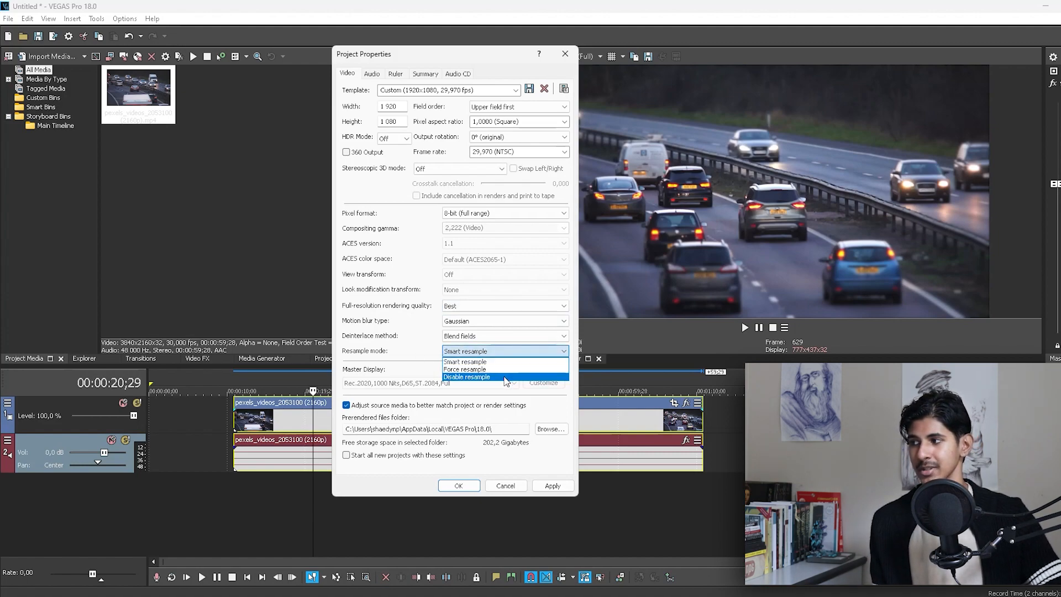
click(505, 378)
click(552, 485)
click(459, 486)
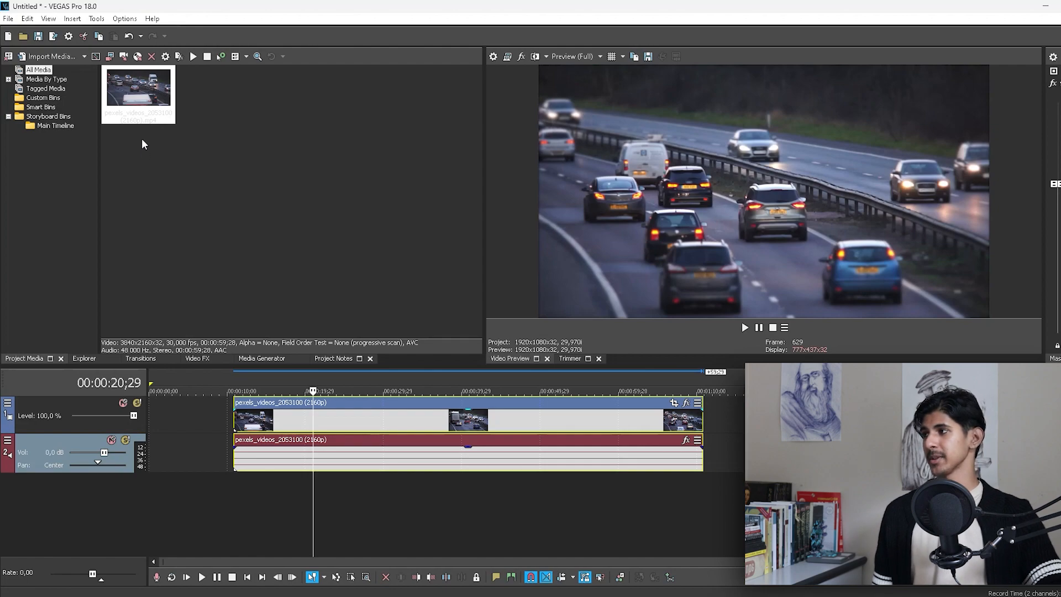
- Examine the video and audio tracks by selecting each track in turn
click(210, 400)
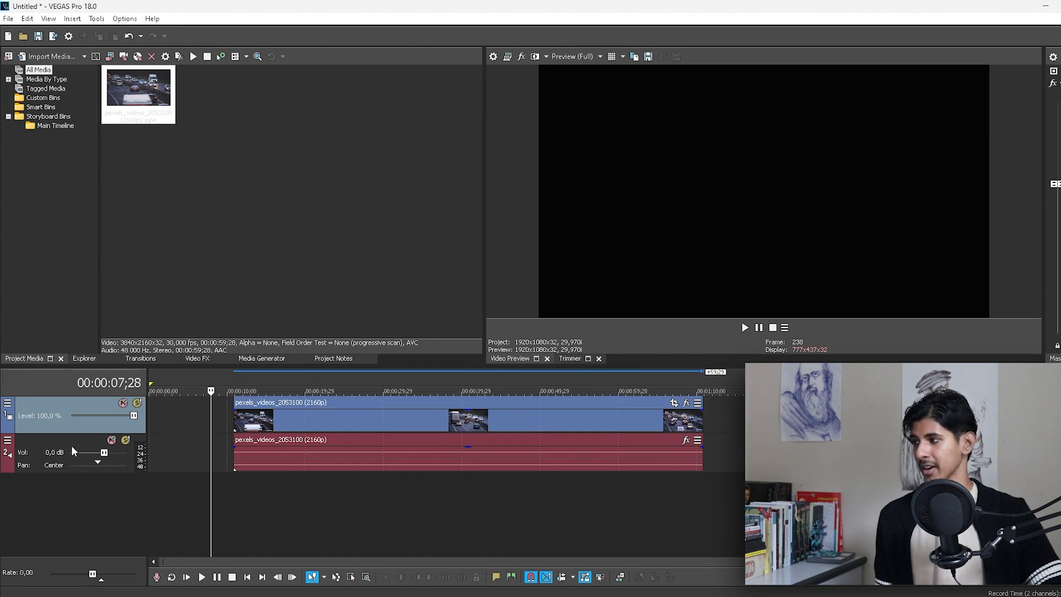
click(177, 420)
click(173, 461)
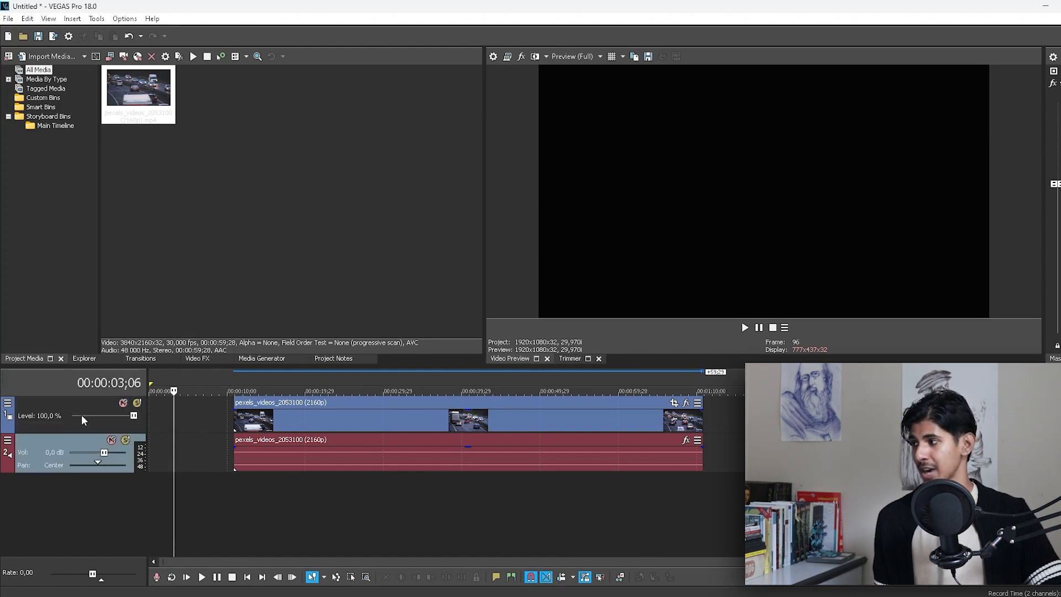
click(54, 405)
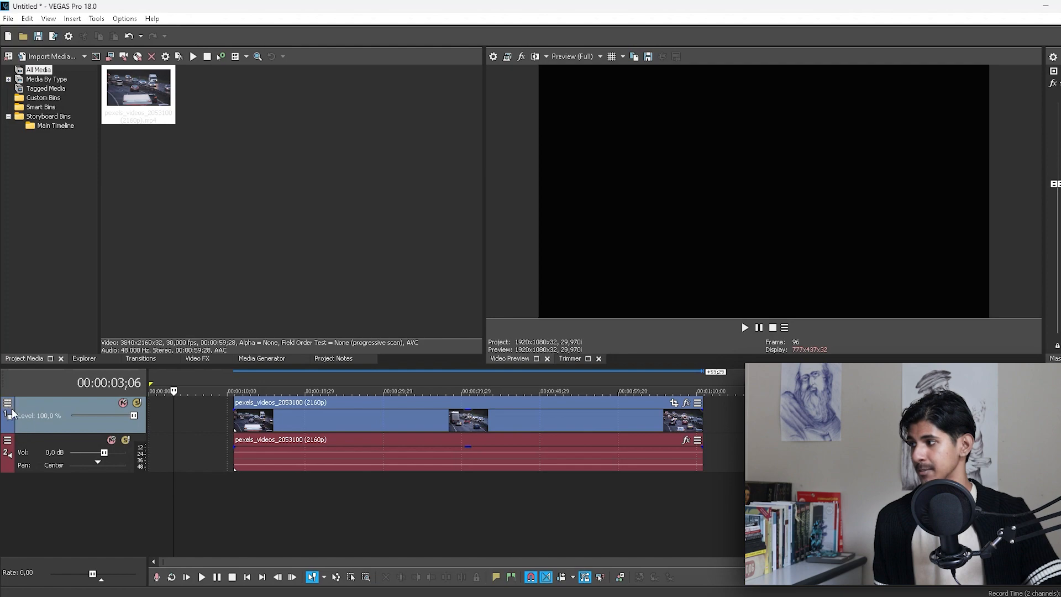
click(41, 445)
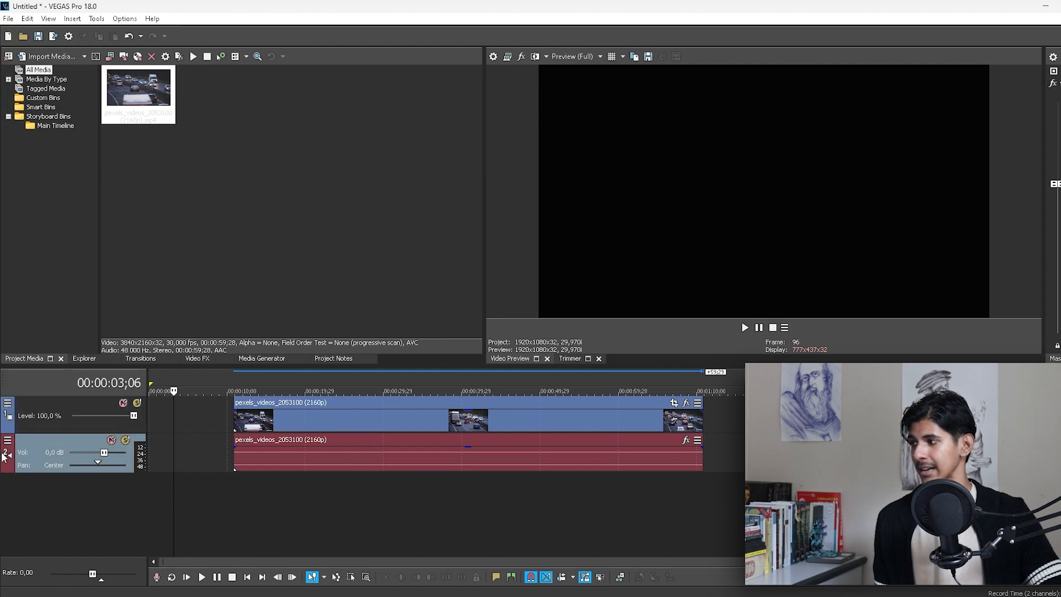
click(9, 430)
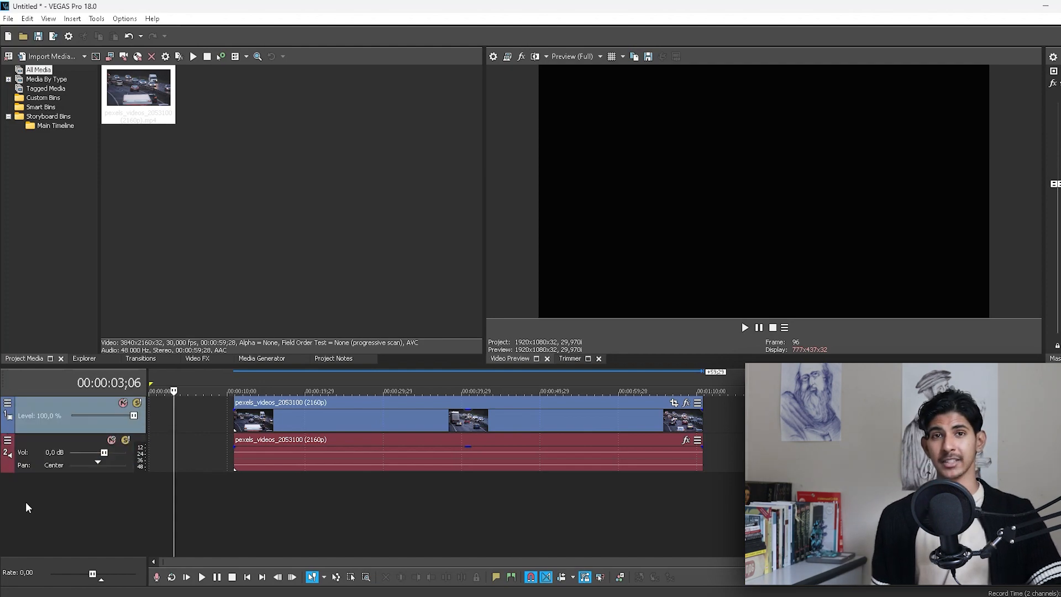
- Change the display color of the video track to green
right_click(37, 407)
mouse_move(159, 585)
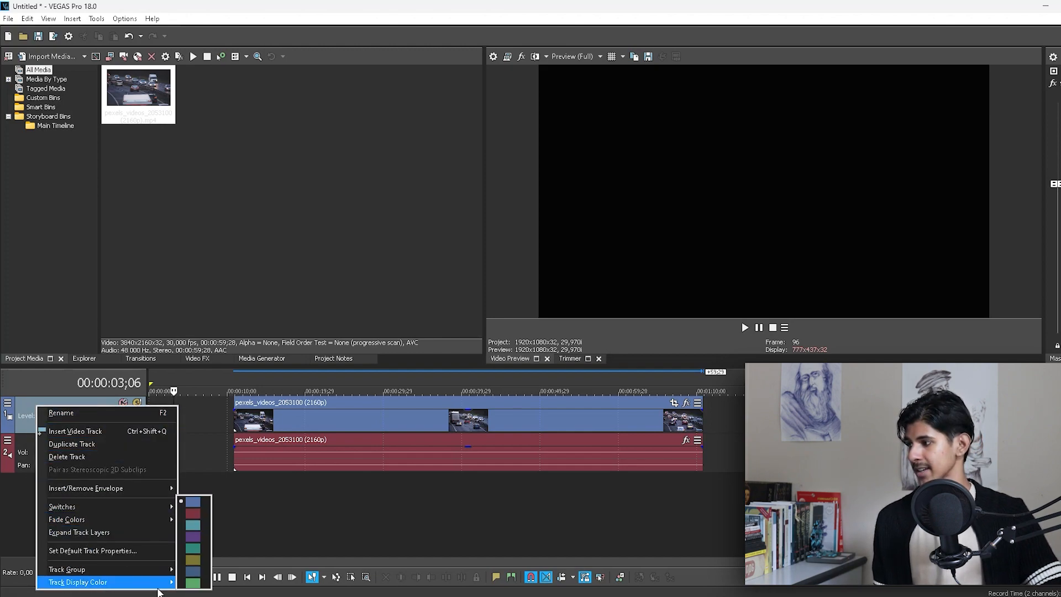
click(193, 583)
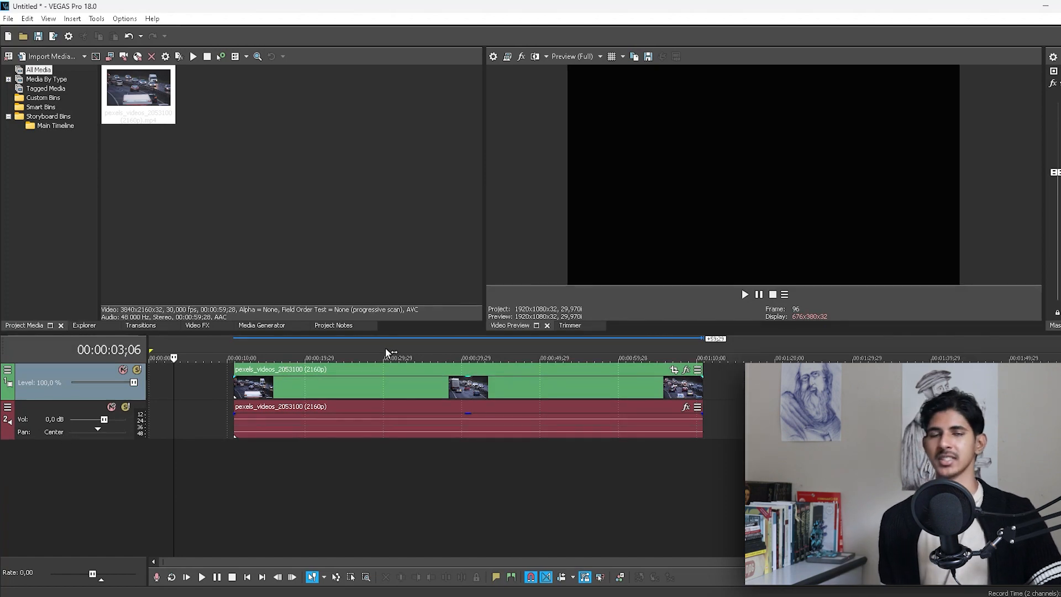
- Move the traffic clip to the start of the timeline and preview its opening seconds
drag(356, 366, 227, 389)
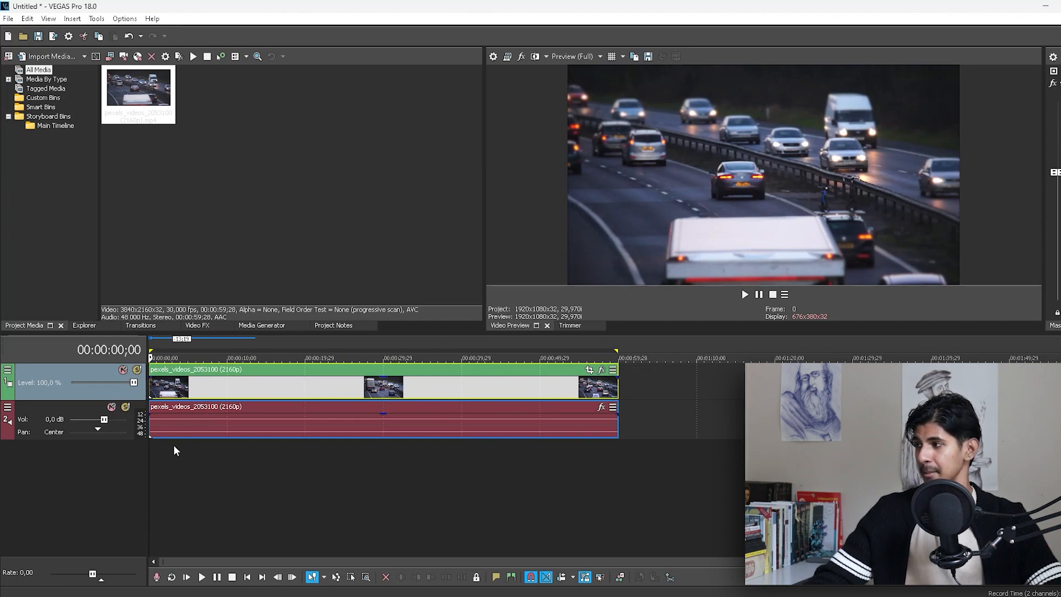
key(space)
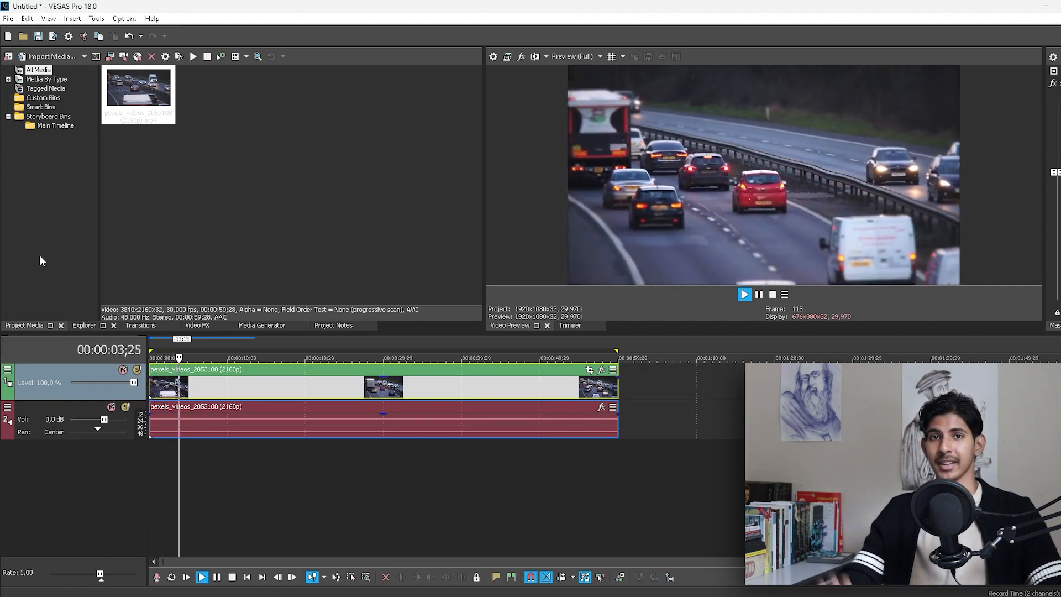
click(360, 429)
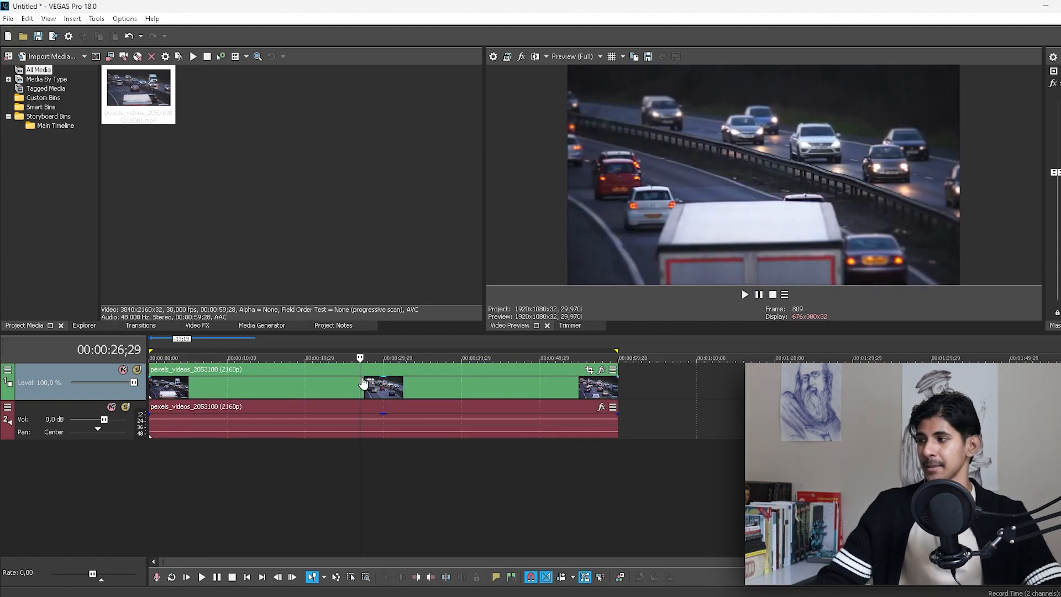
- Cut the traffic clip from the timeline and paste it at 00:00:21;08
click(315, 385)
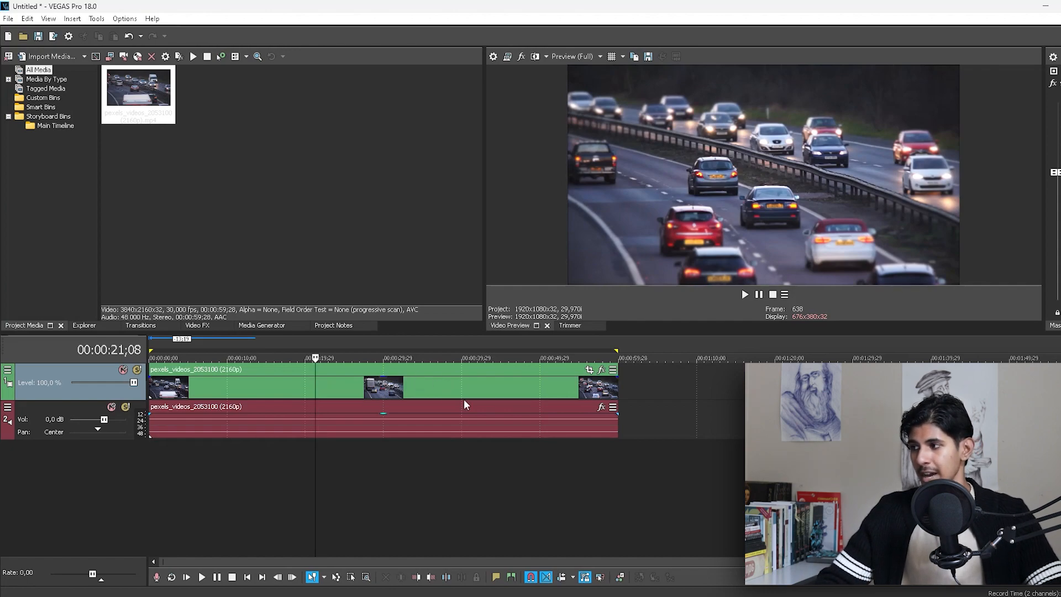
right_click(461, 385)
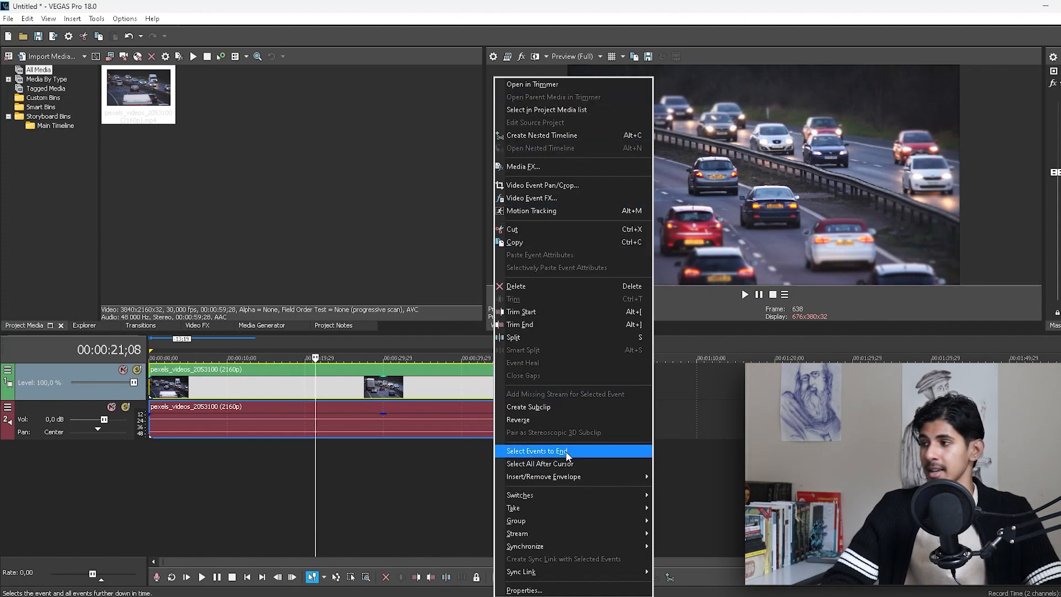
click(529, 230)
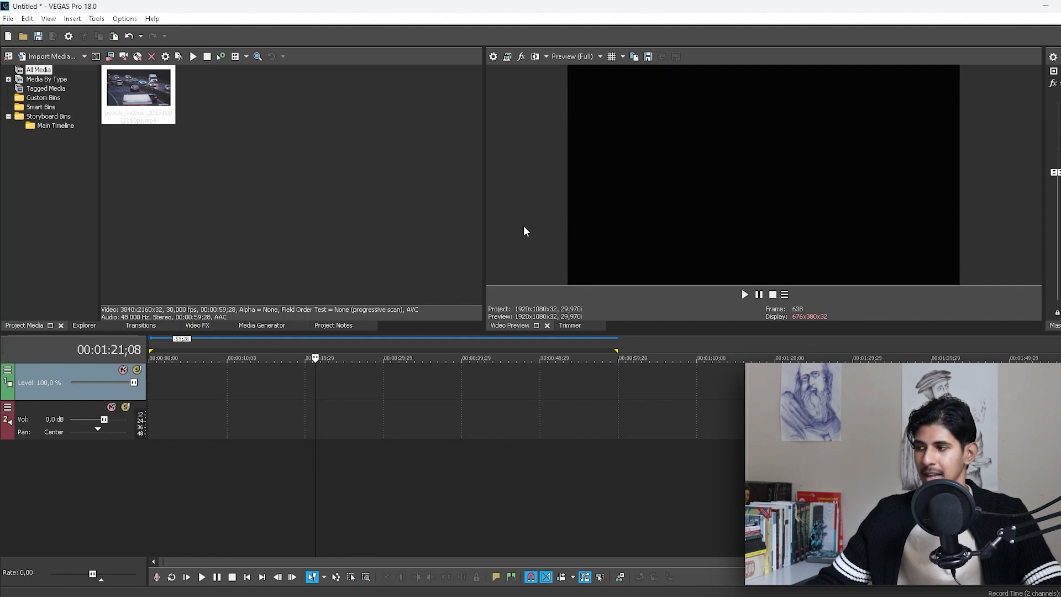
key(ctrl+v)
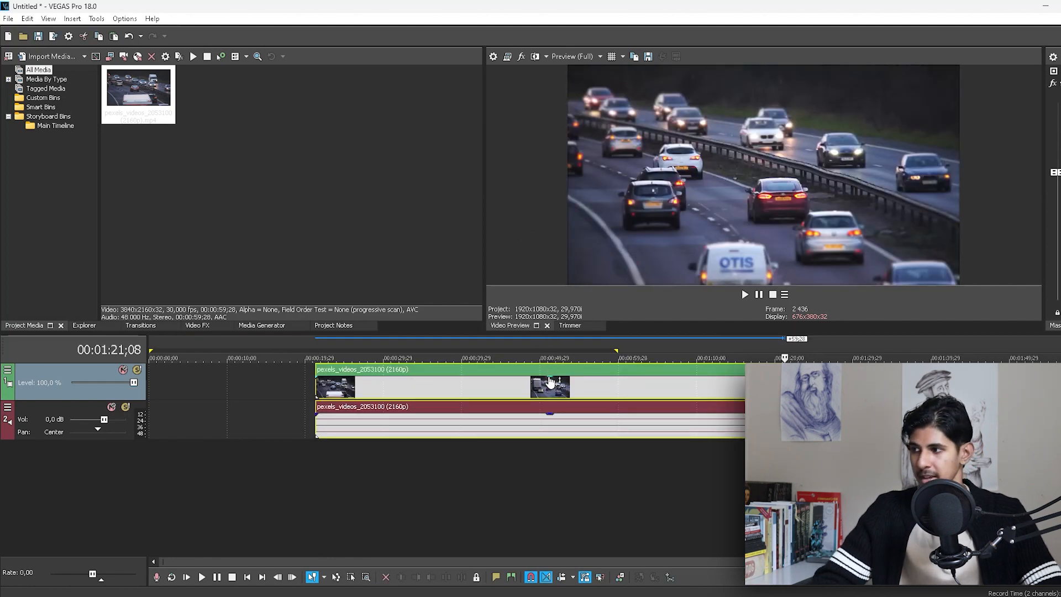
- Delete the pasted traffic clip from the timeline
click(549, 381)
right_click(549, 390)
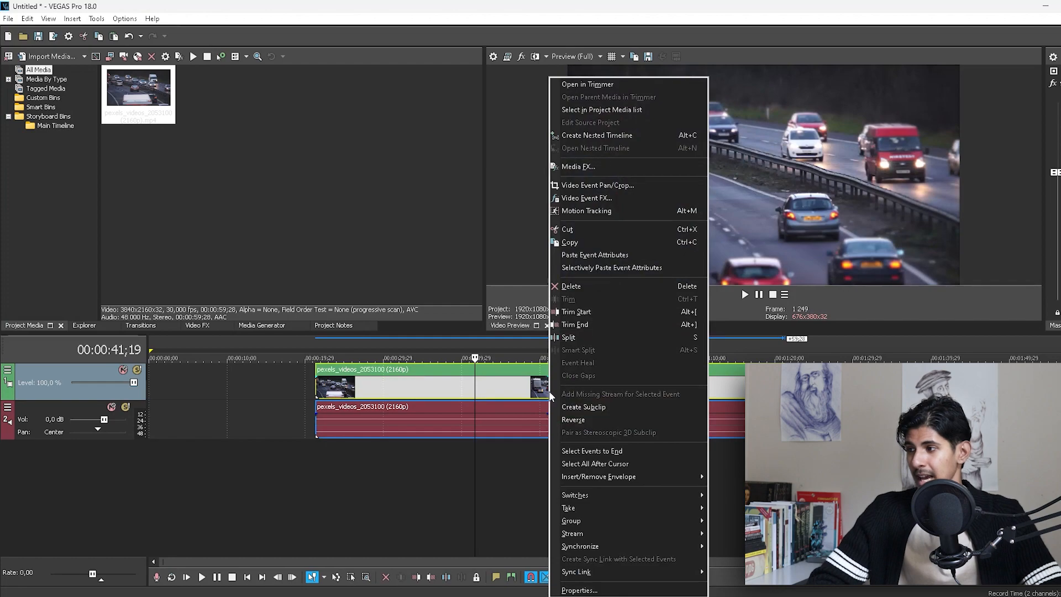
click(605, 285)
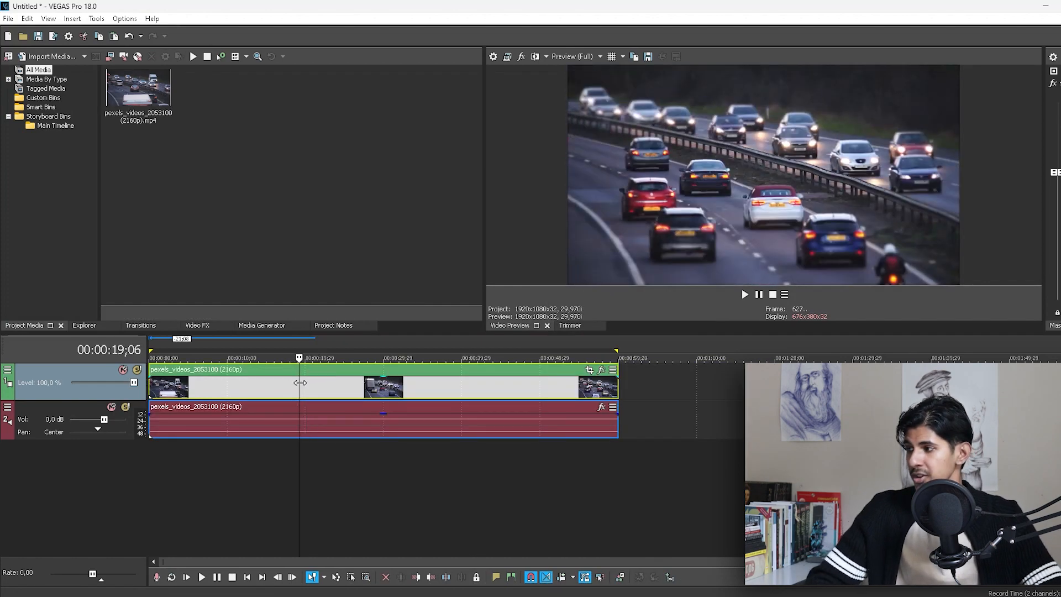
- Split the traffic clip at 00:00:24;02 and shift its second part about 3 seconds later
drag(300, 383, 338, 386)
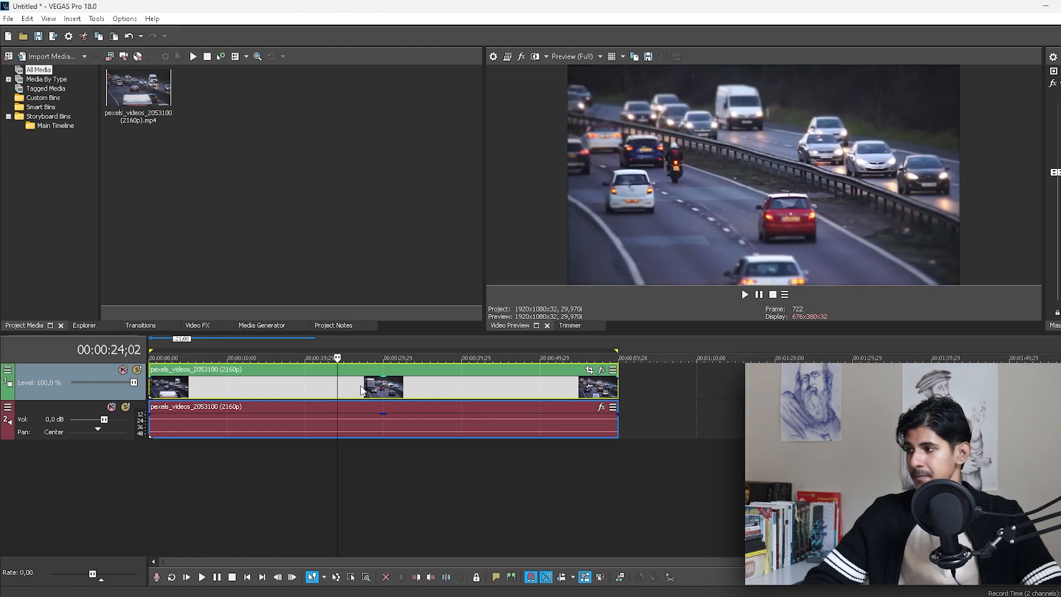
right_click(360, 391)
click(442, 335)
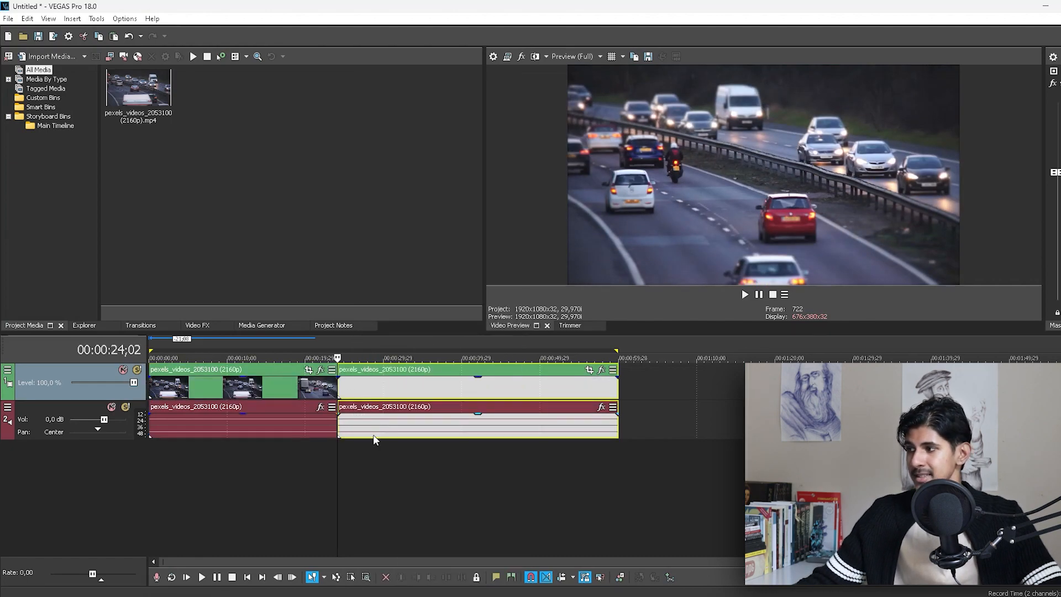
mouse_move(393, 388)
mouse_down()
mouse_move(419, 388)
mouse_move(373, 385)
mouse_move(398, 387)
mouse_move(389, 386)
mouse_up()
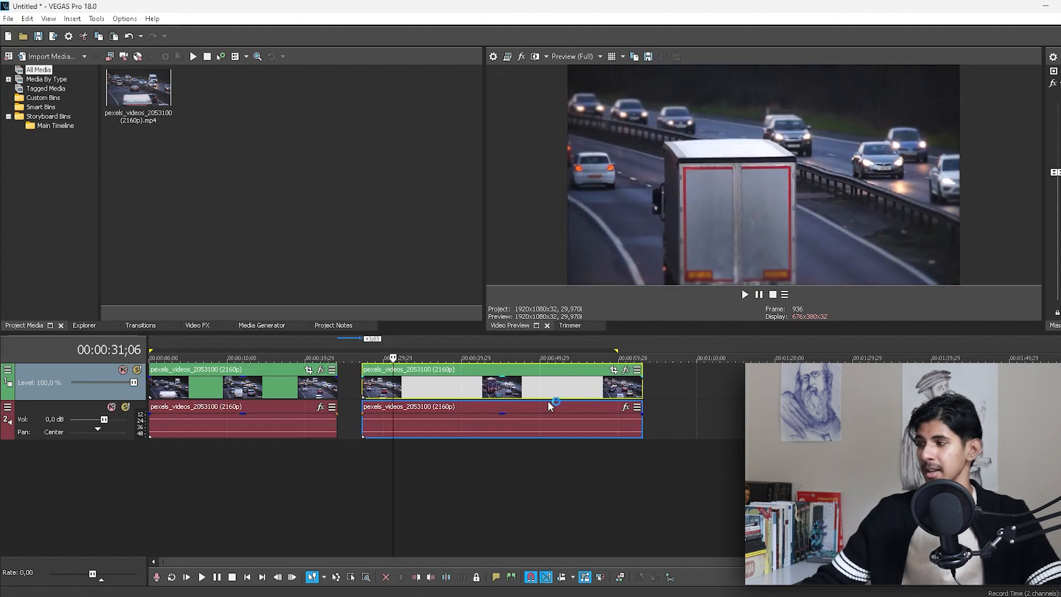
- Undo the shift of the second part and the split of the traffic clip
key(ctrl+z)
key(ctrl+z)
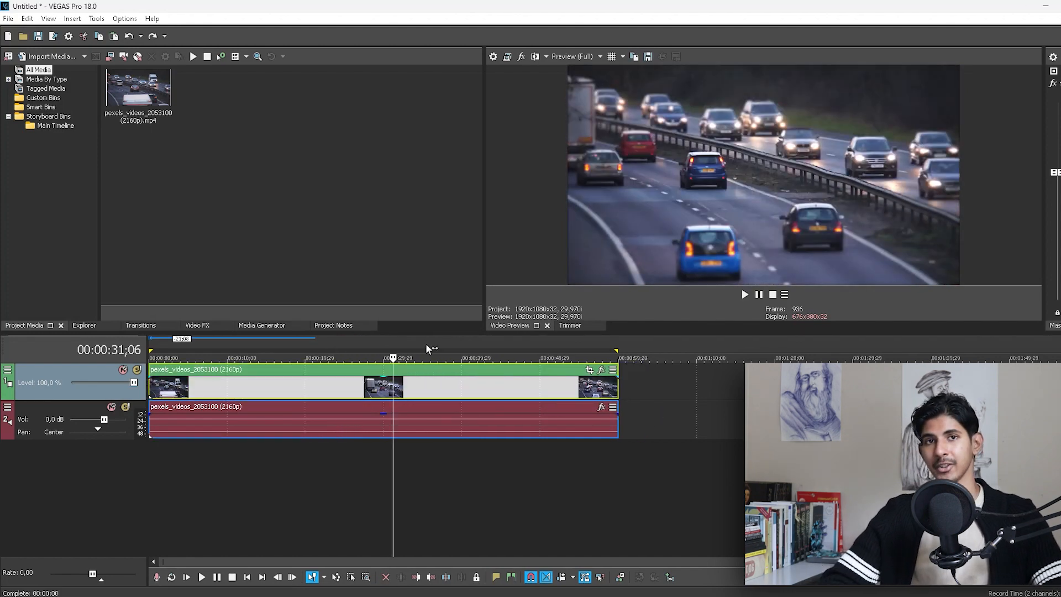
- Remove the traffic video event from its group so it is separate from its audio
right_click(437, 391)
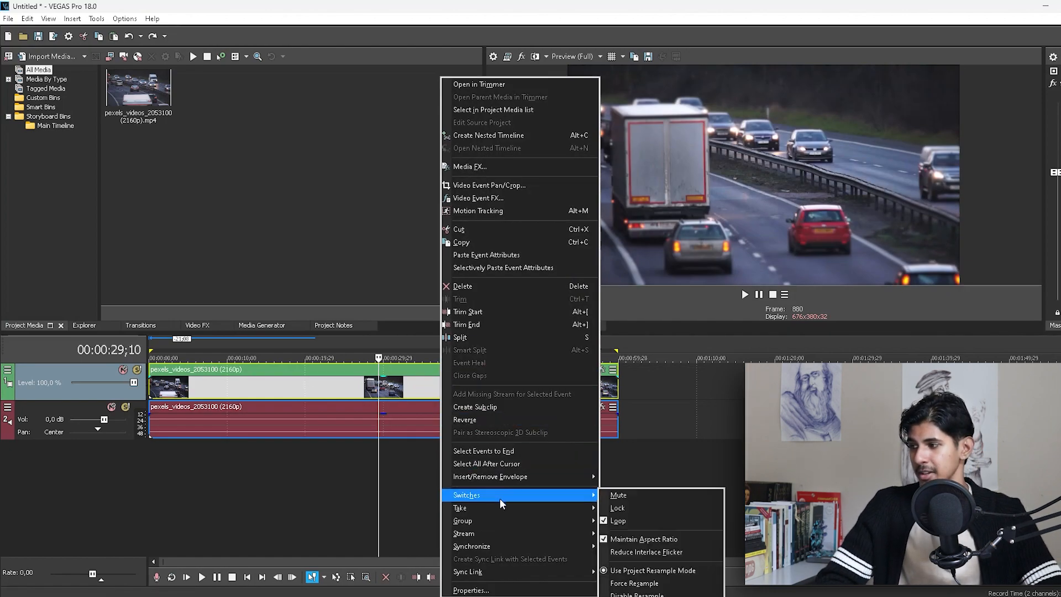
mouse_move(481, 520)
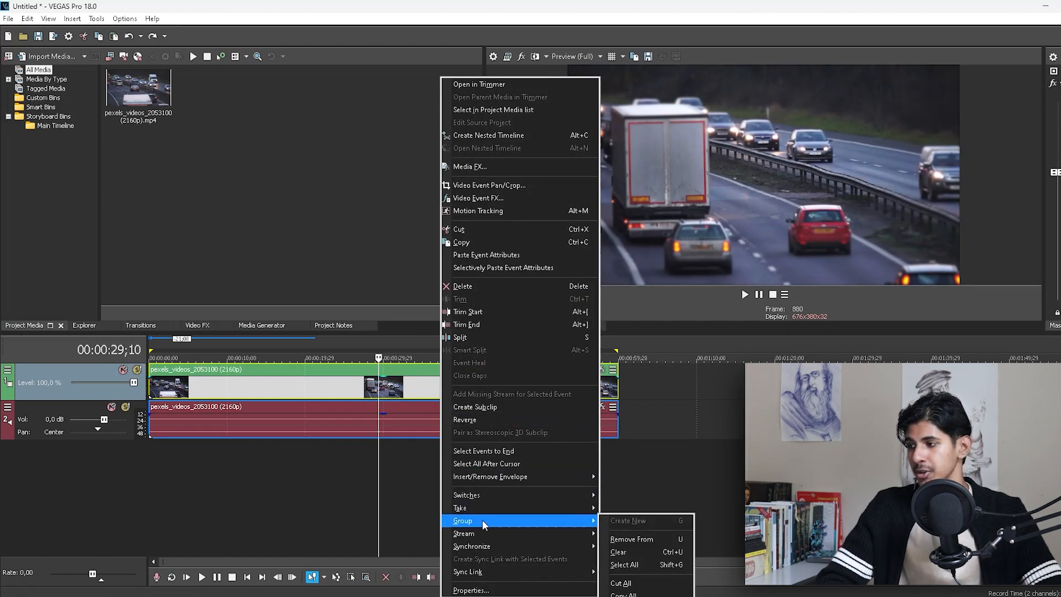
click(656, 544)
click(654, 514)
- Move the video and audio events independently, leaving both starting at about 12 seconds
drag(307, 396, 425, 389)
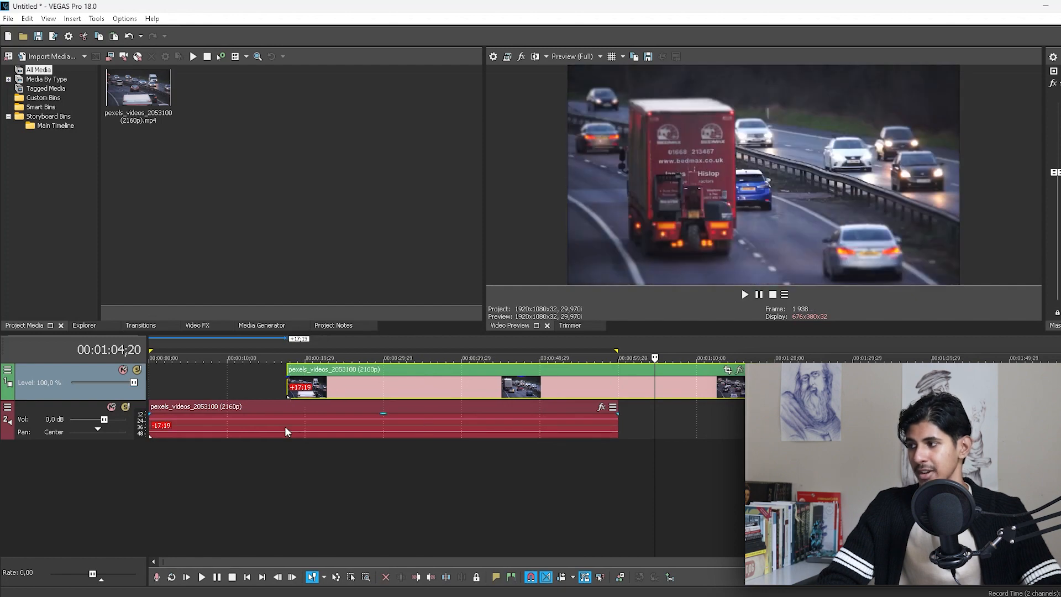
drag(284, 426, 392, 394)
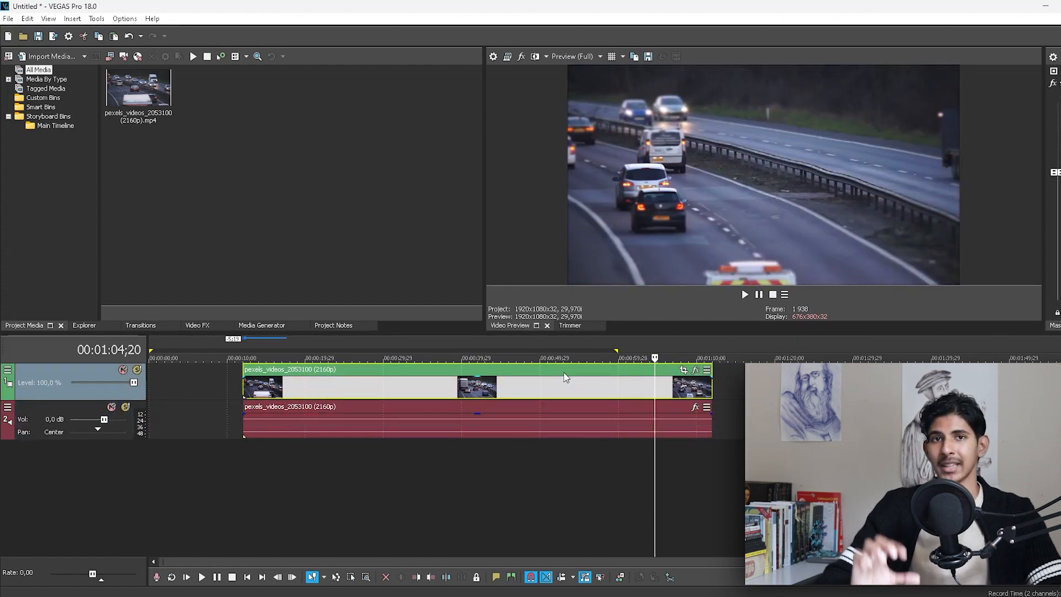
click(705, 459)
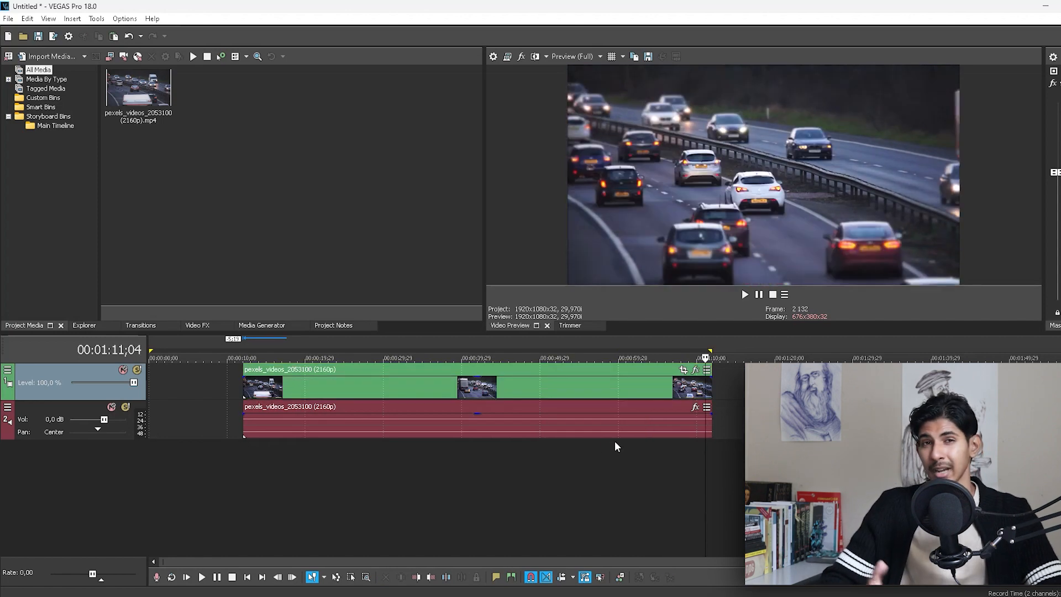
- Group the traffic video and audio events together and move them to the start of the timeline
click(568, 381)
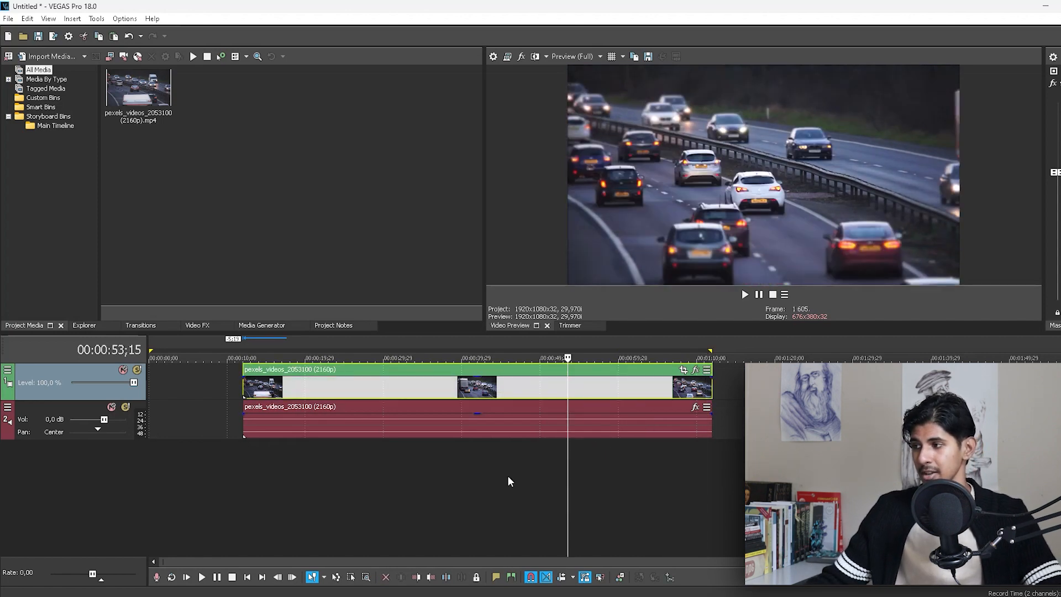
ctrl+click(491, 424)
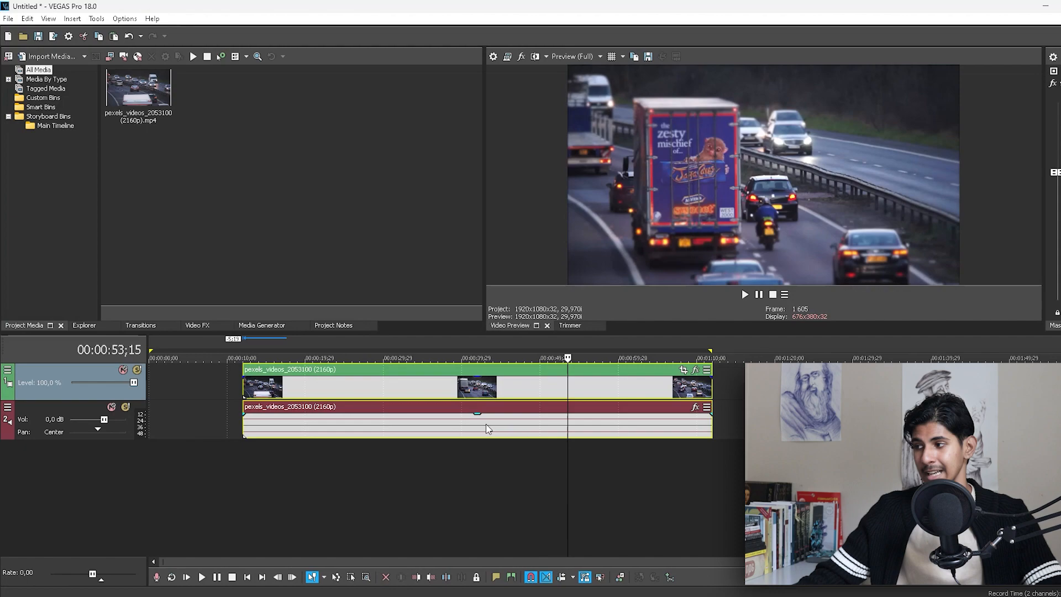
right_click(540, 389)
mouse_move(599, 522)
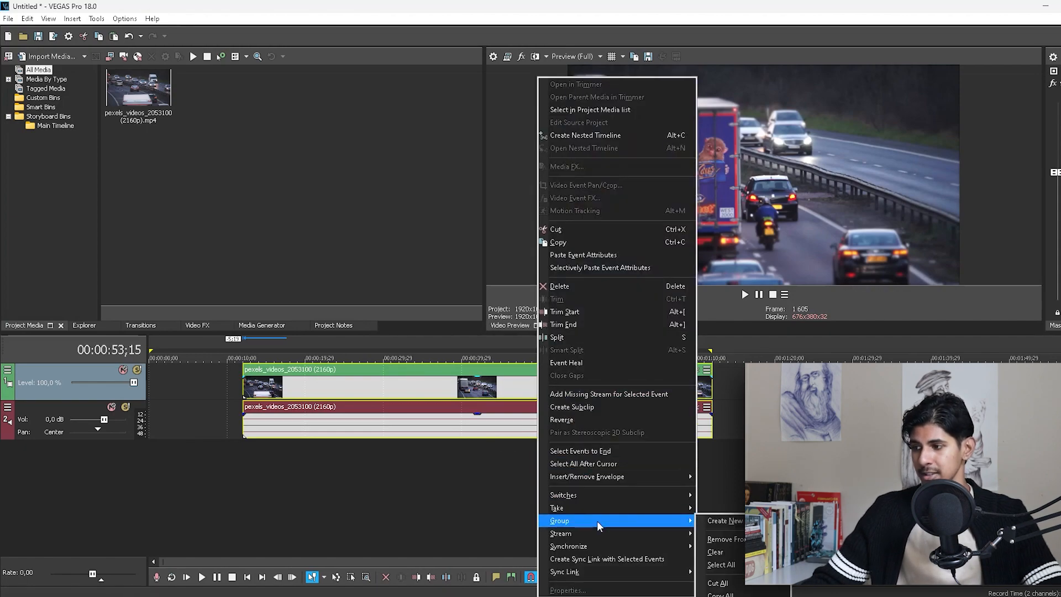
click(721, 520)
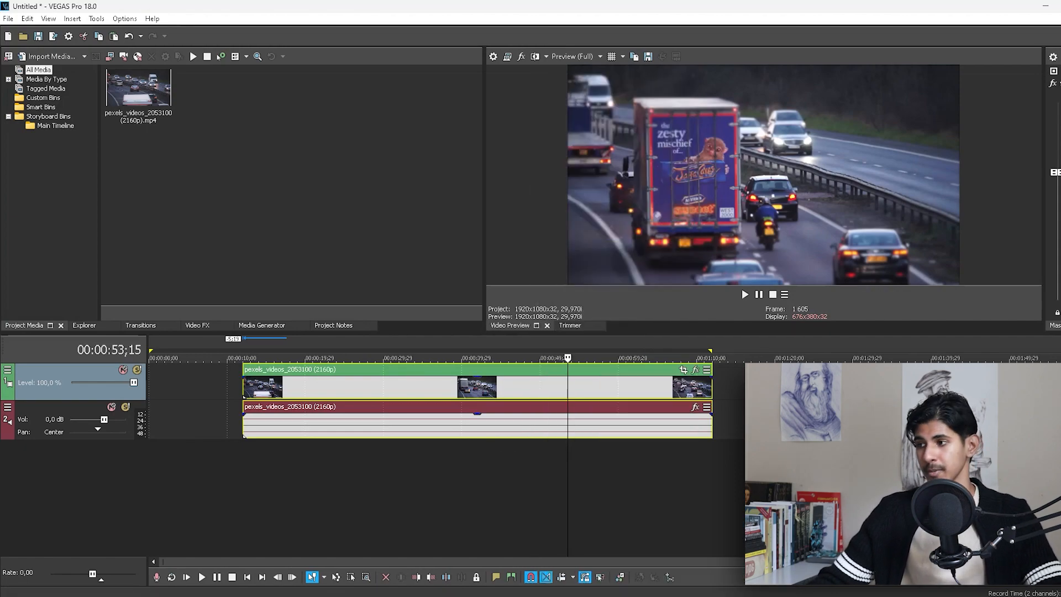
drag(469, 387, 360, 320)
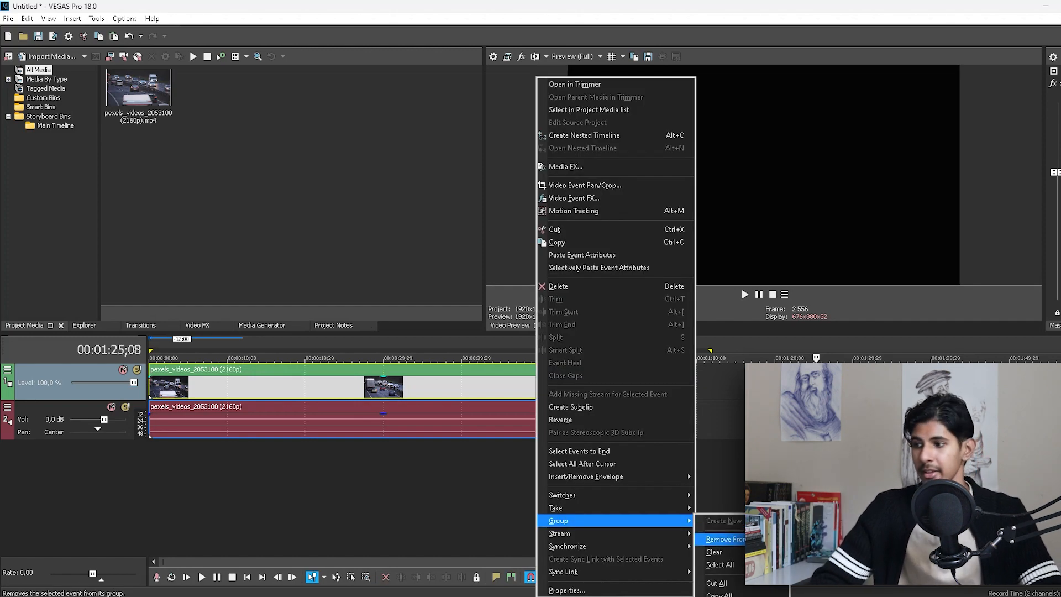
- Remove the traffic video event from its group and shift it about 16 seconds later on its own
click(737, 543)
click(472, 454)
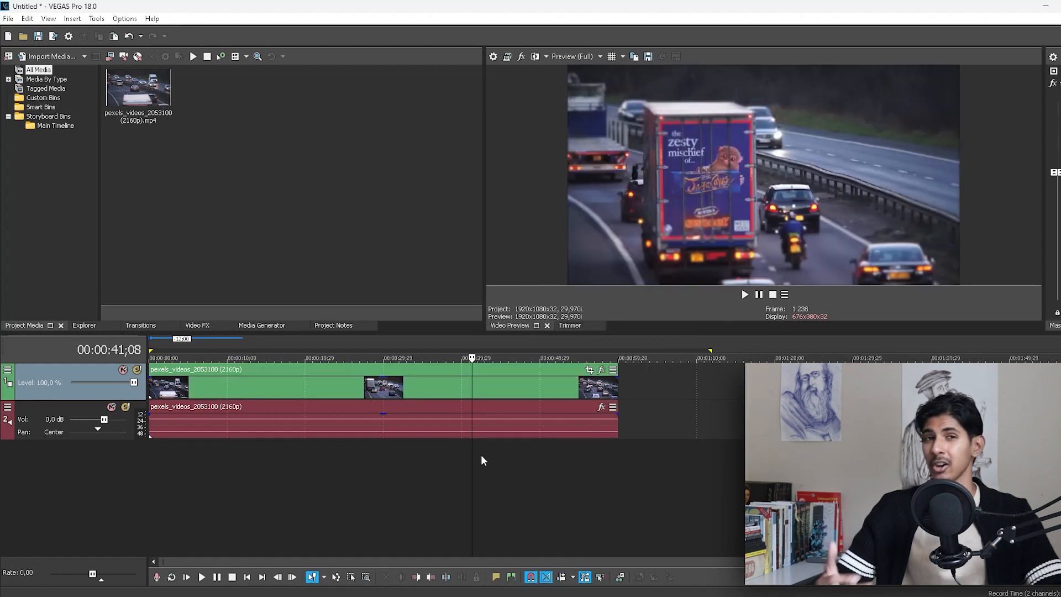
click(523, 393)
drag(432, 391, 561, 386)
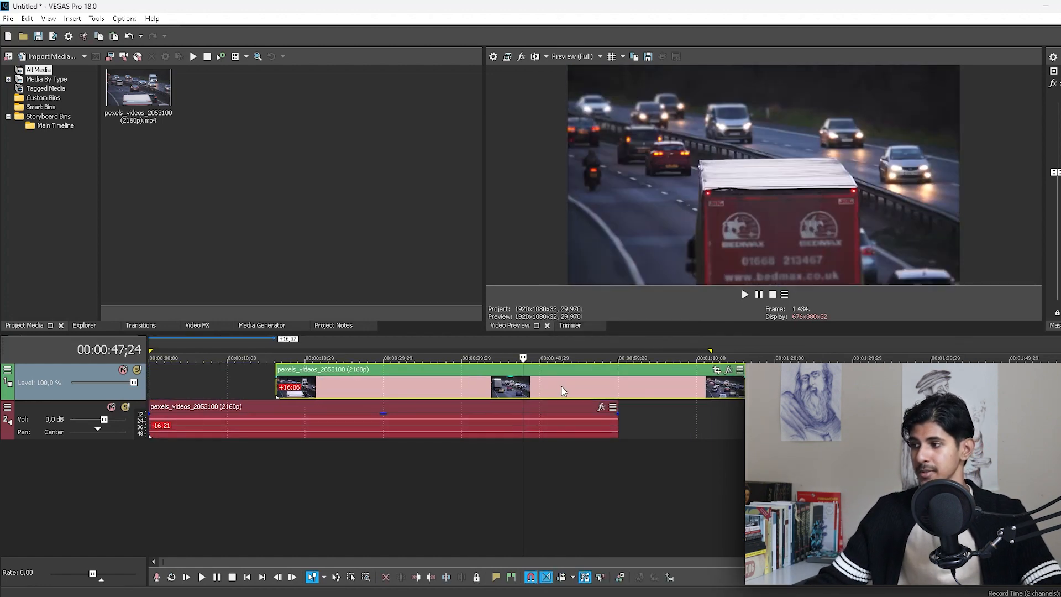
- Undo the video event's shift and its removal from the group, and try moving the events together
key(ctrl+z)
key(ctrl+z)
click(496, 422)
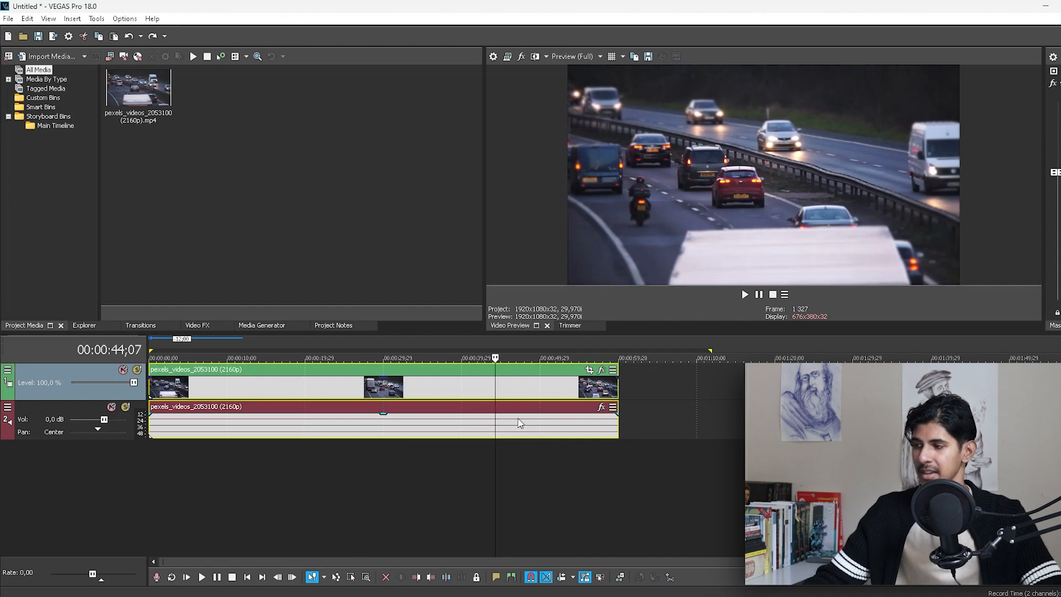
drag(522, 388, 566, 386)
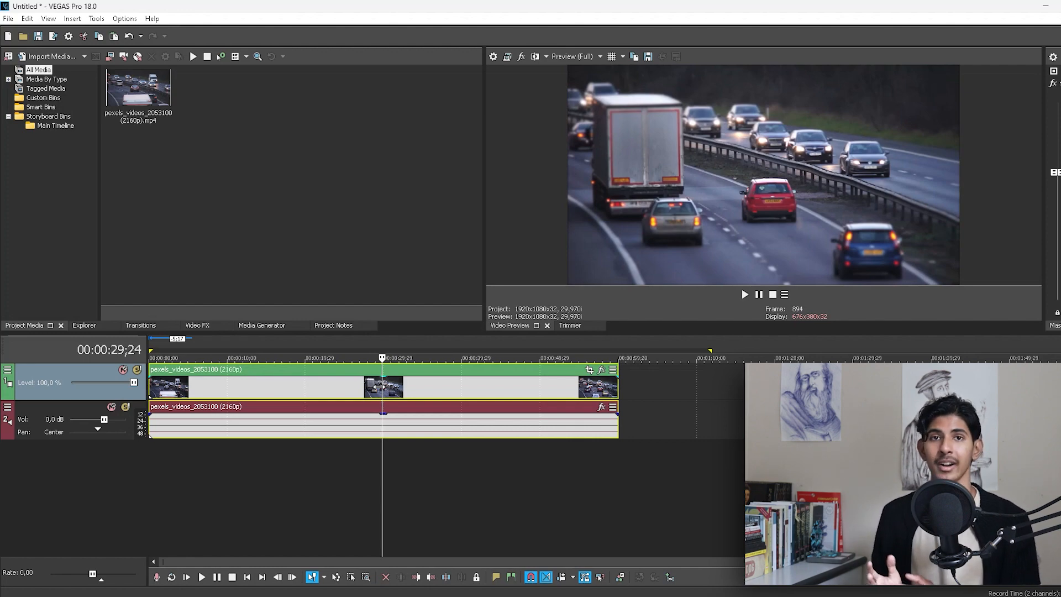
- Try splitting the traffic clip at 00:00:35;19 twice, undoing each split
click(427, 369)
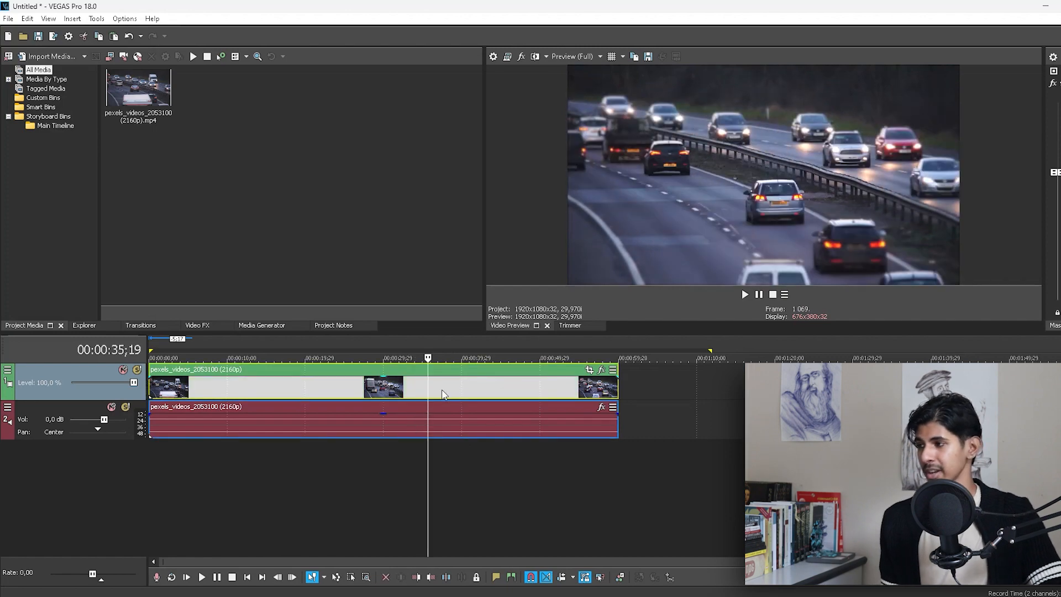
right_click(444, 389)
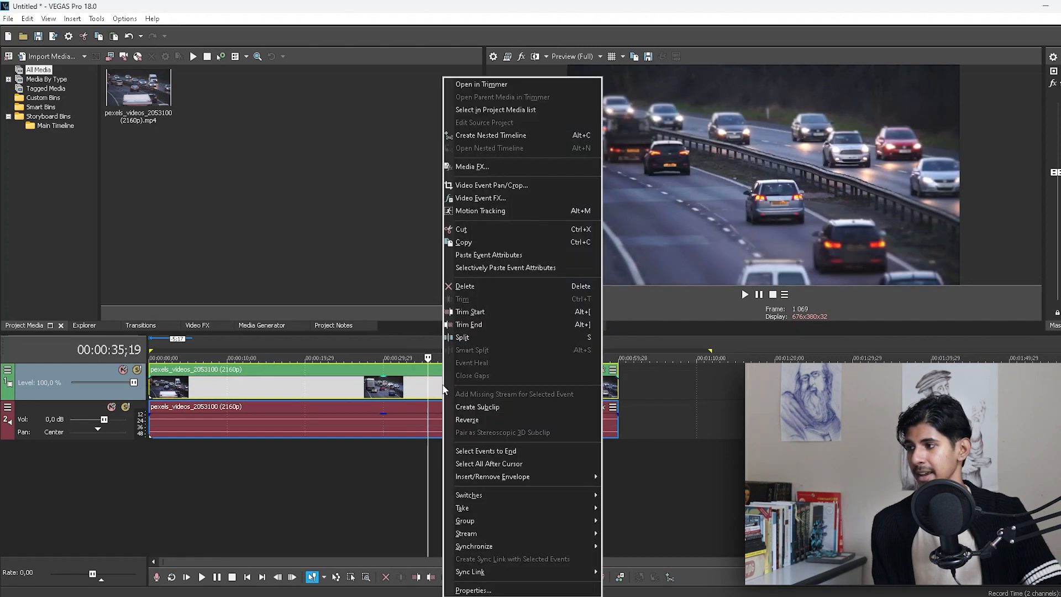
click(509, 338)
key(ctrl+z)
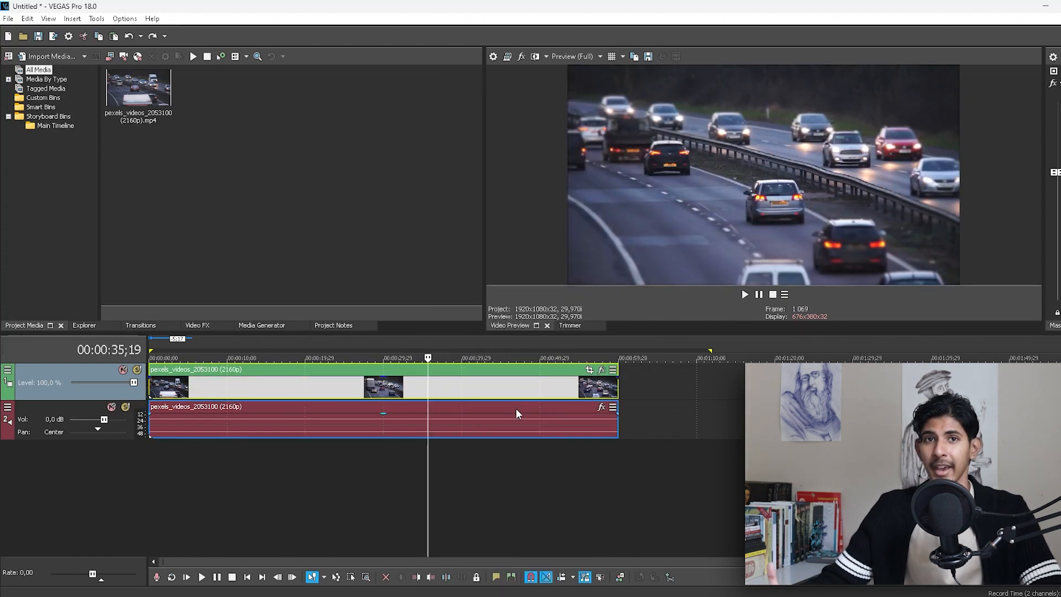
key(s)
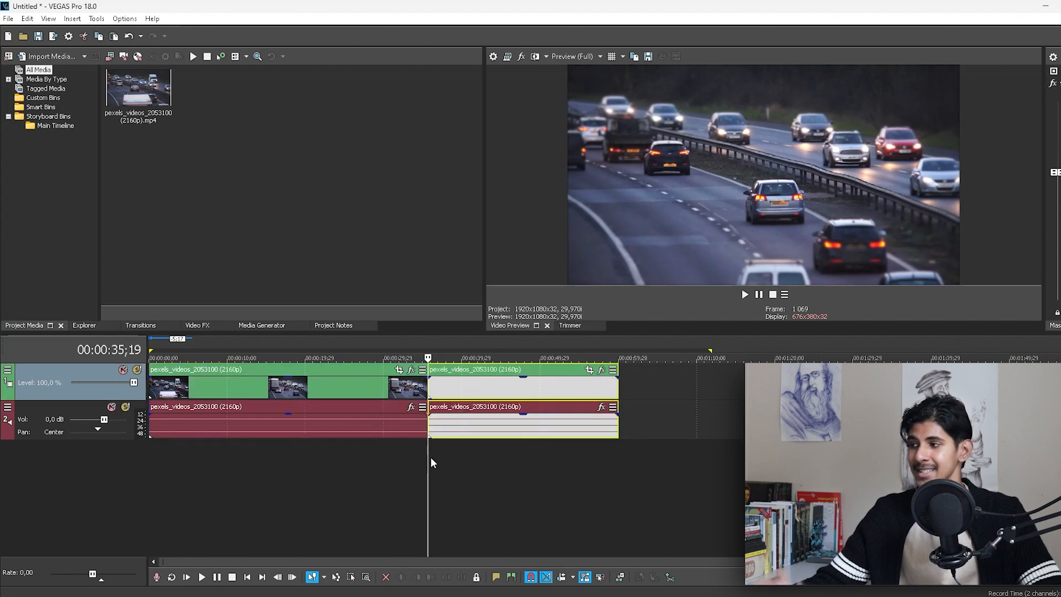
key(ctrl+z)
click(300, 446)
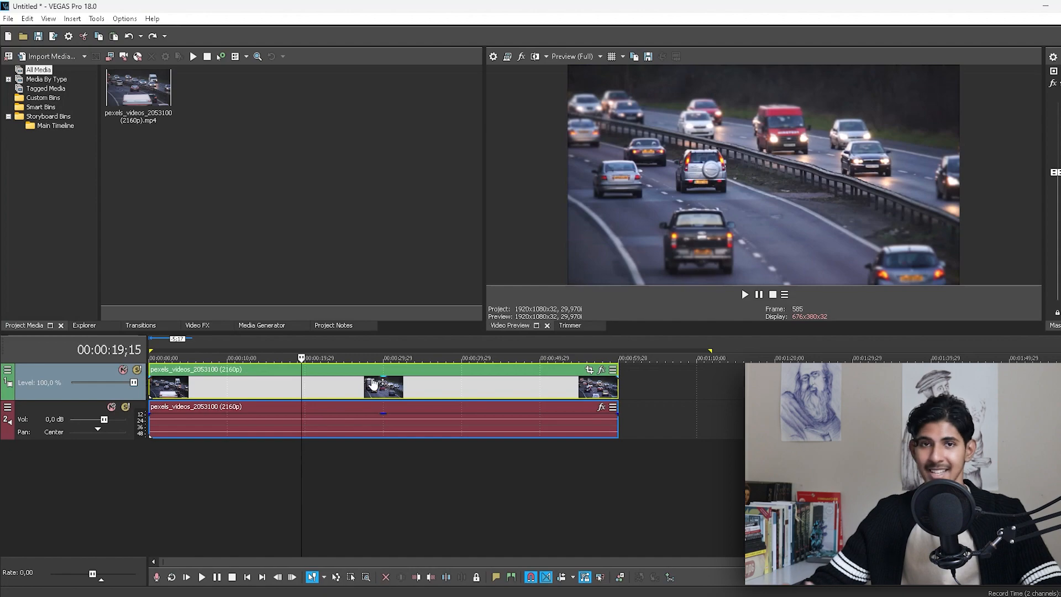
right_click(410, 391)
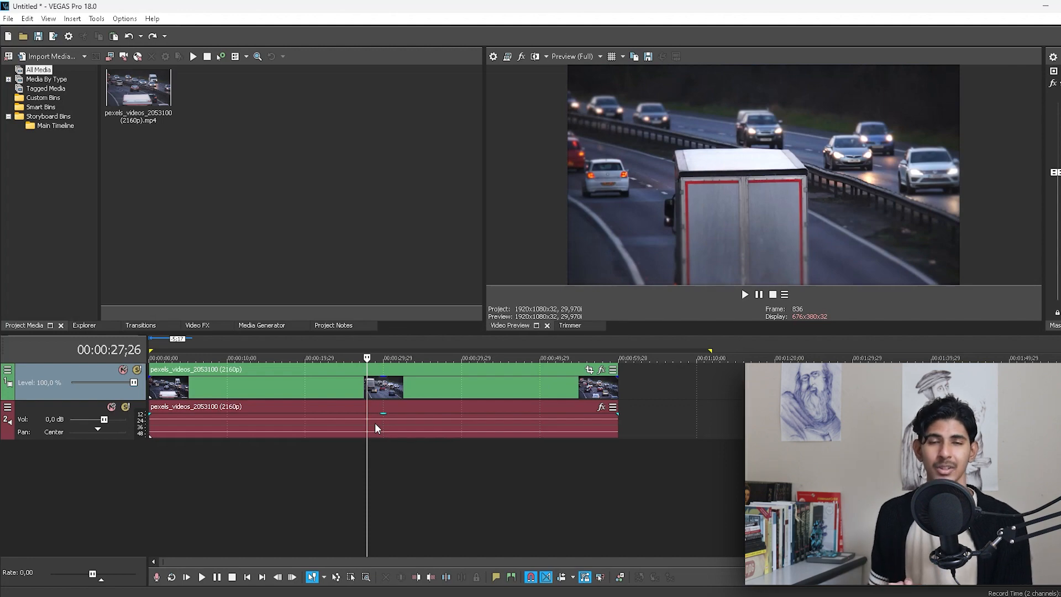
- Split the traffic clip at 00:00:19;26 and again at 00:00:30;00
click(296, 483)
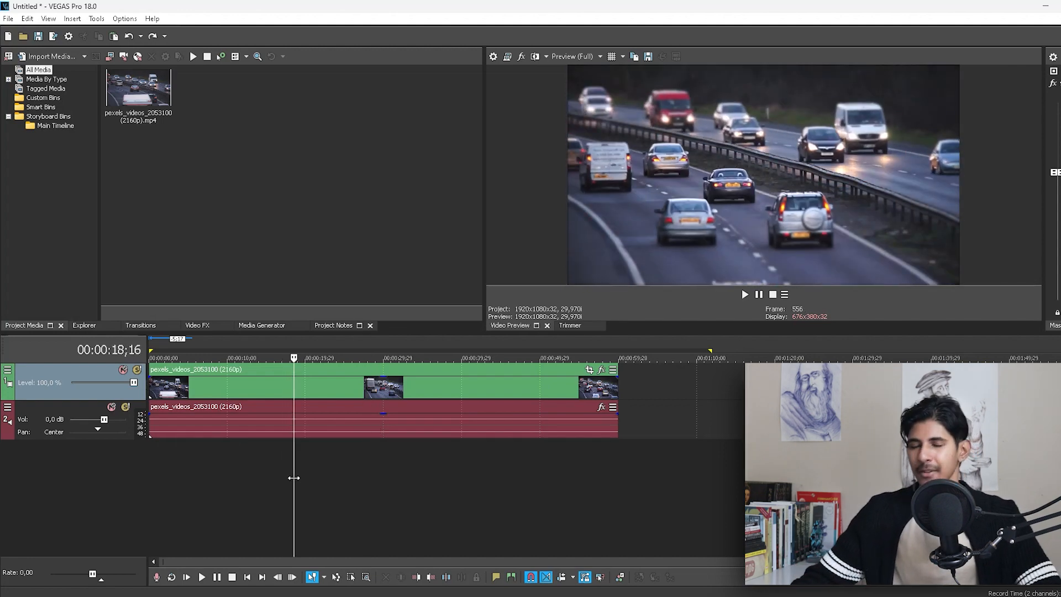
mouse_move(296, 482)
mouse_down()
mouse_move(330, 476)
mouse_move(304, 473)
mouse_up()
key(s)
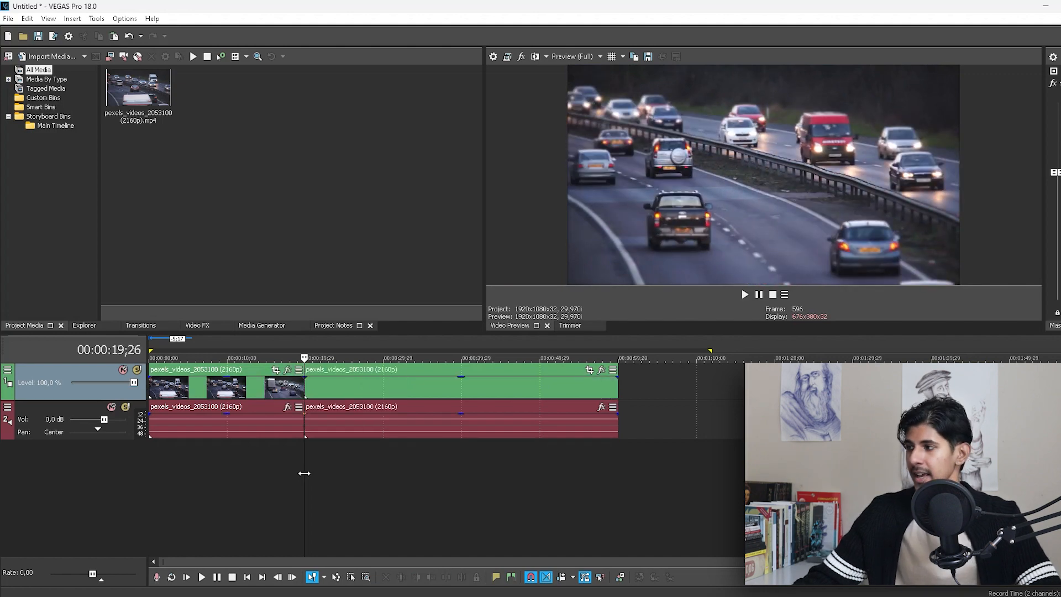
click(384, 454)
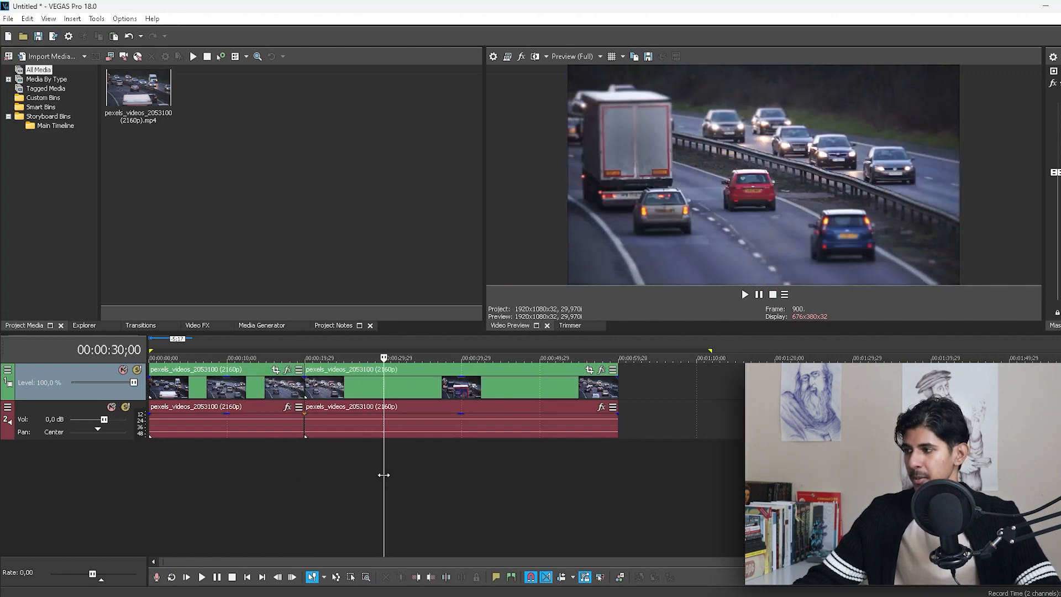
key(s)
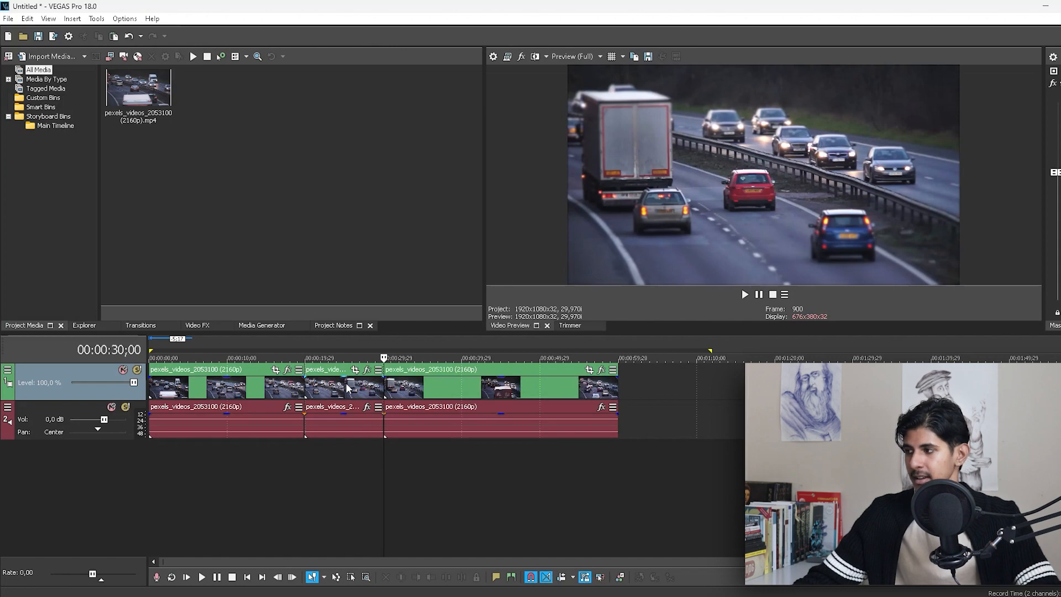
- Delete the clip's middle piece, close the gap with the last piece, and play across the cut
click(358, 386)
key(Delete)
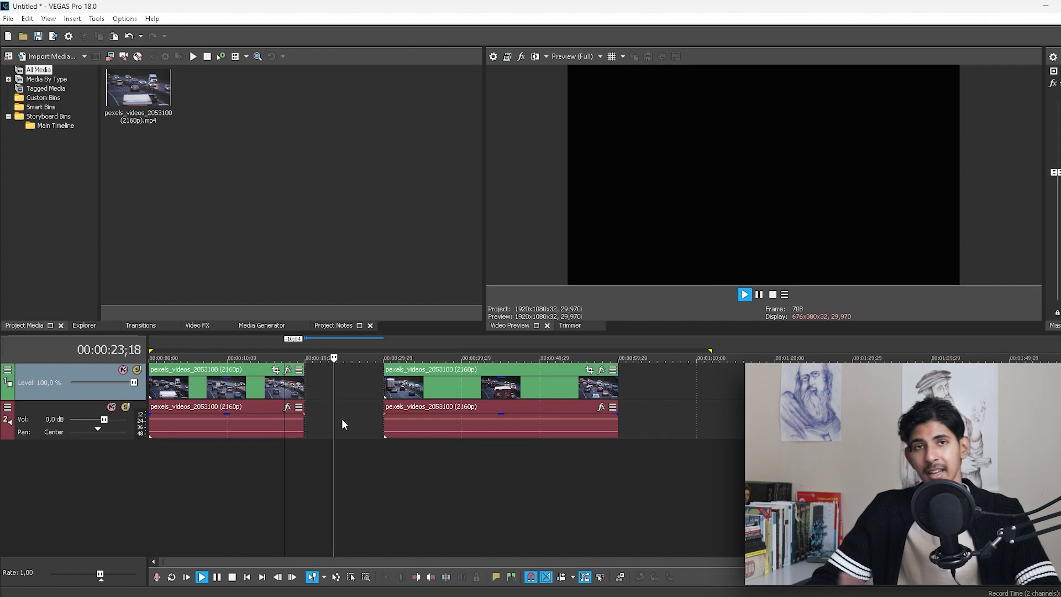
drag(485, 396, 410, 396)
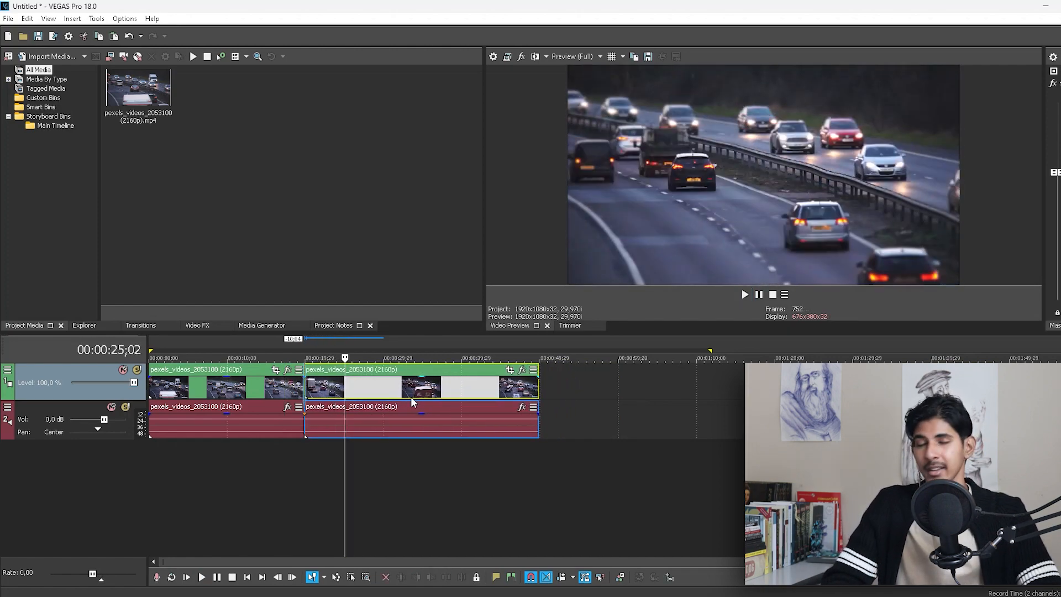
click(289, 467)
key(space)
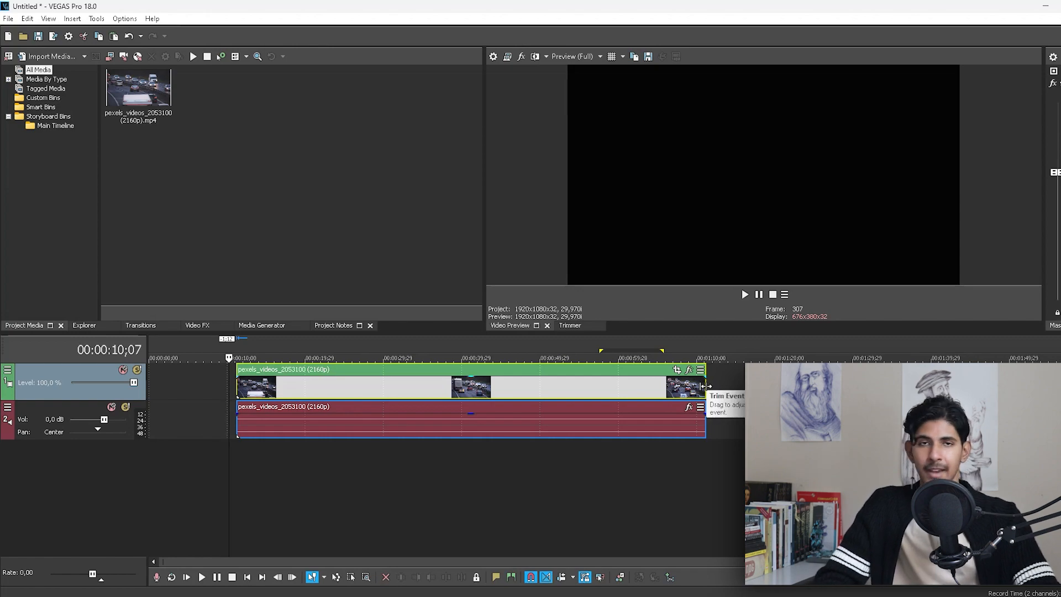
- Trim both ends of the video event, extending its end about 24 seconds before shortening it to about 00:01:02
drag(706, 386, 902, 386)
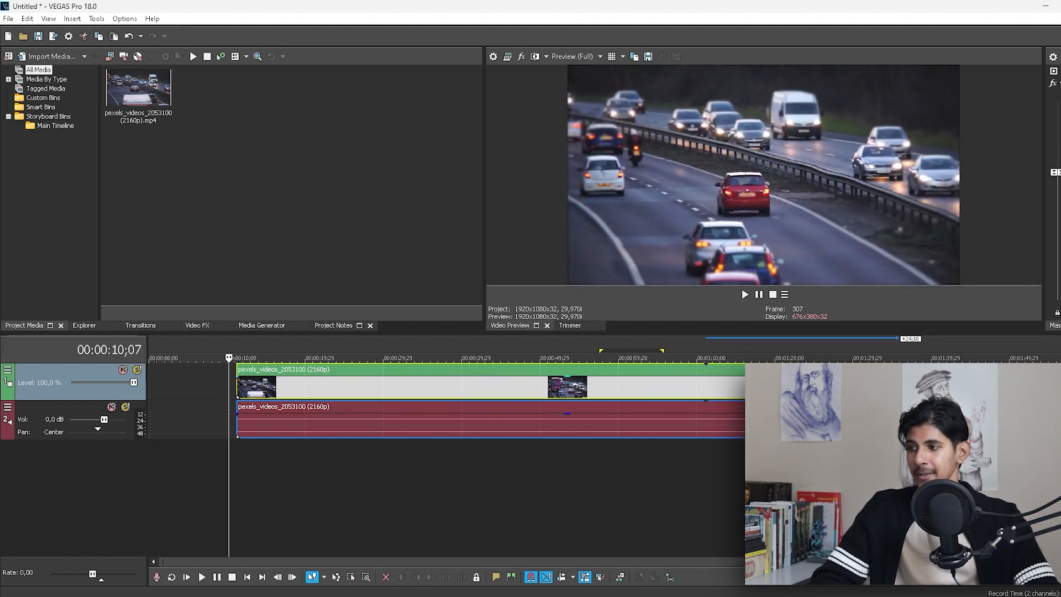
drag(901, 386, 636, 389)
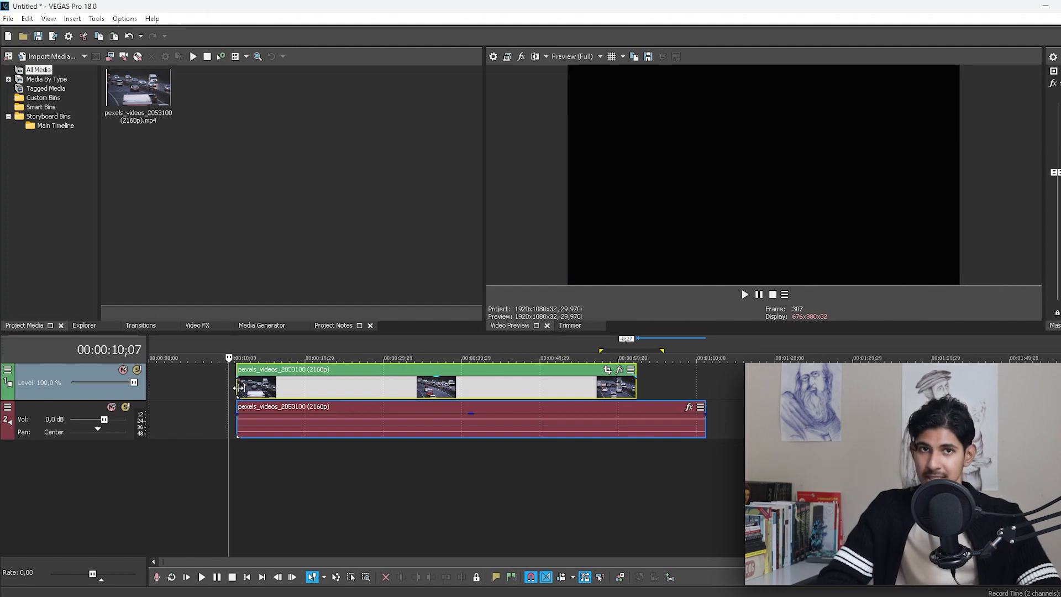
drag(239, 388, 237, 394)
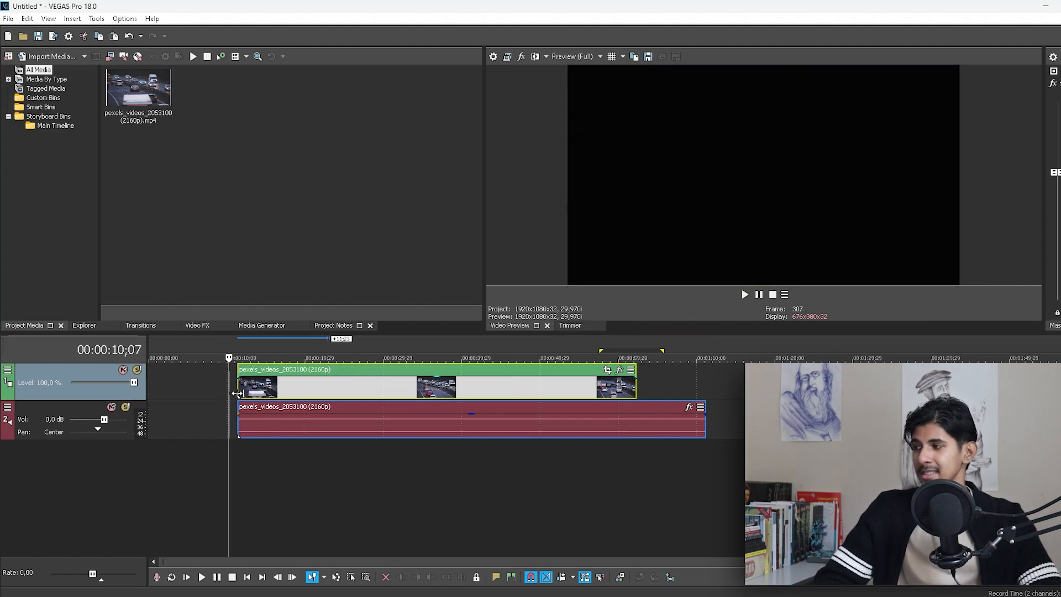
drag(238, 390, 298, 390)
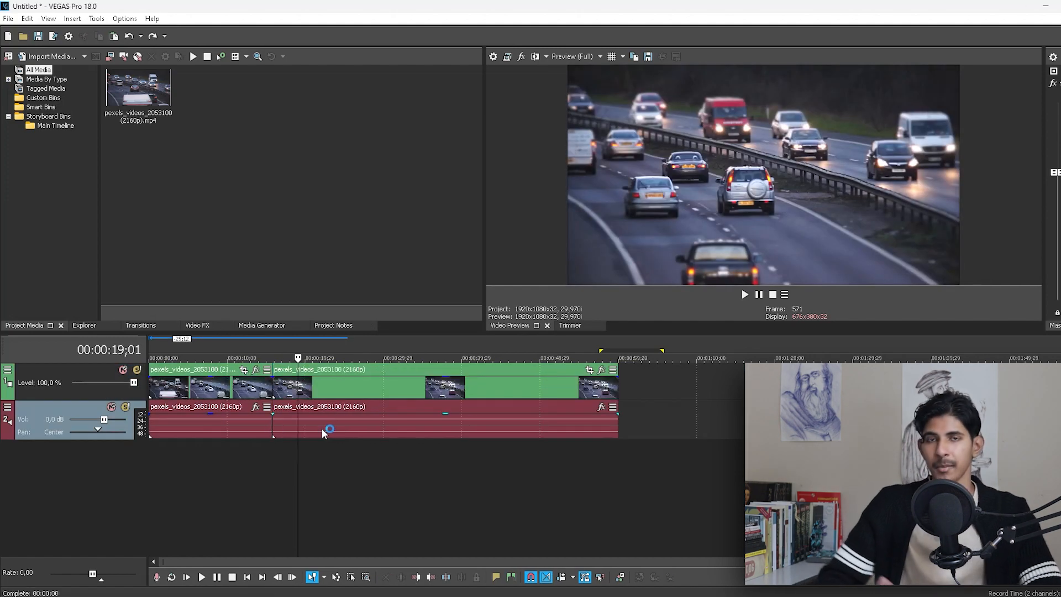
- Undo the existing split and split the traffic clip at about 00:00:24 and at 00:00:31;28
key(ctrl+z)
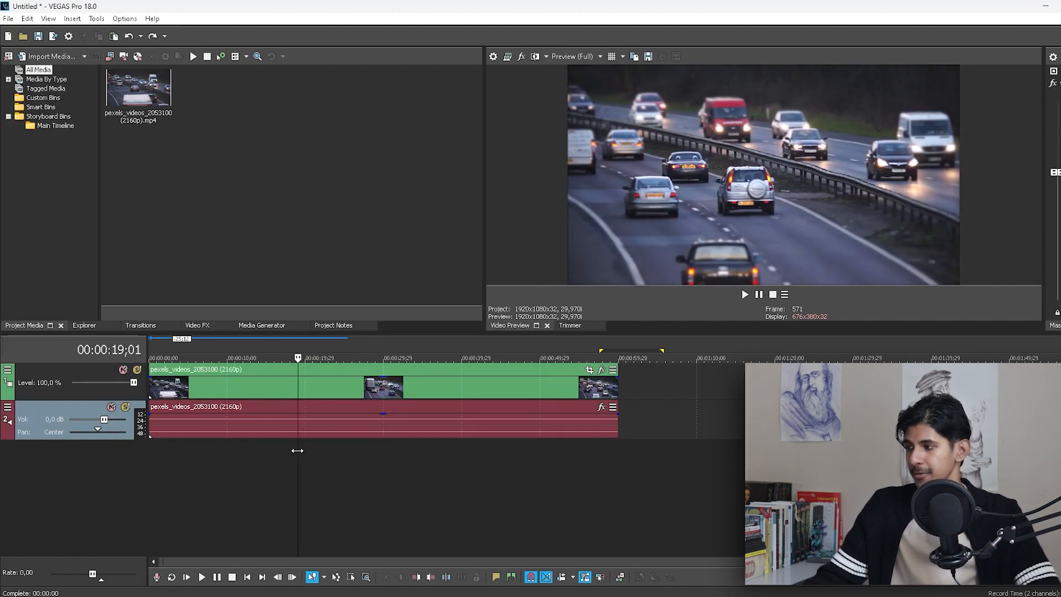
drag(298, 451, 340, 451)
key(s)
click(399, 464)
key(s)
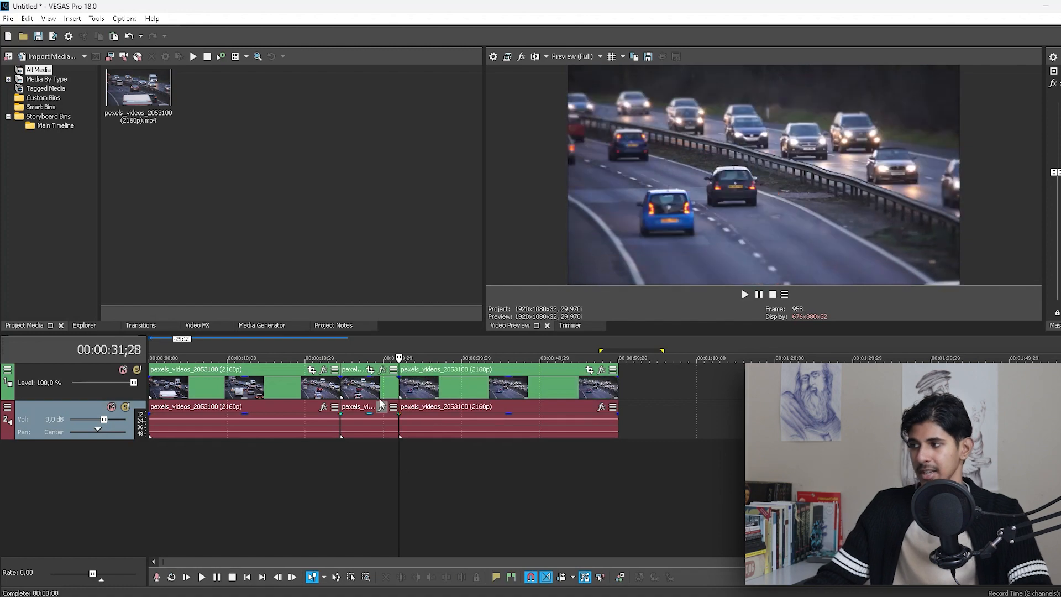
- Delete the short middle piece and move the last piece back against the end of the first
click(376, 391)
key(Delete)
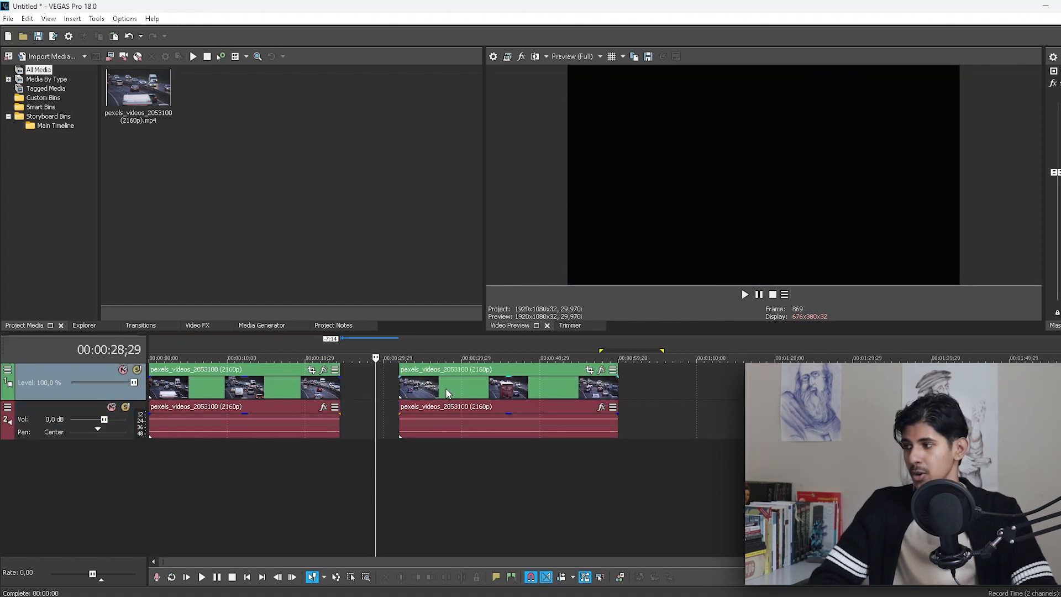
drag(454, 397, 394, 397)
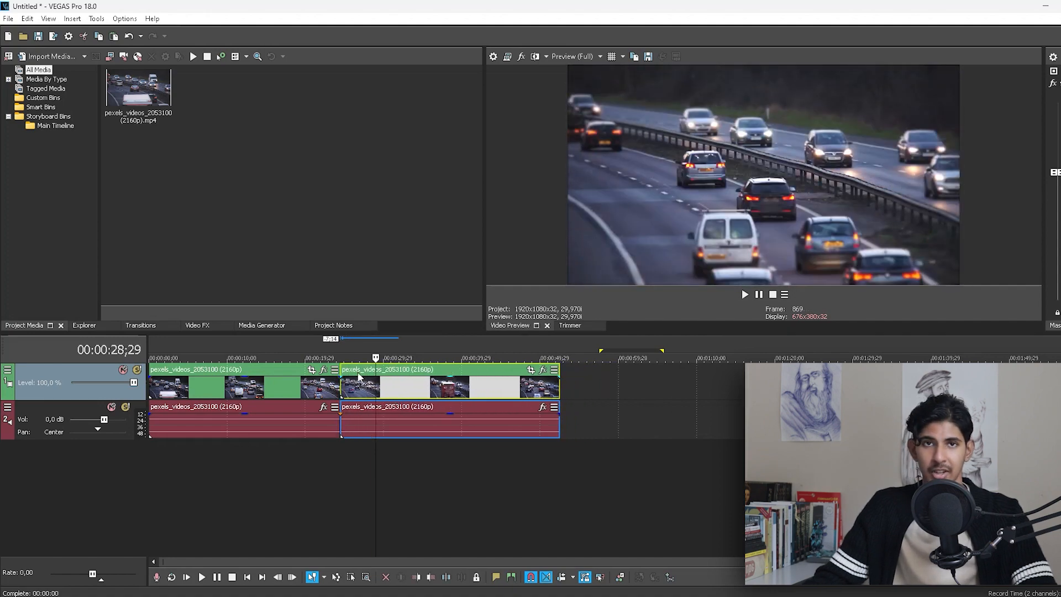
- Mark a loop region on the timeline from 00:00:13;26 to about 00:00:35 and play its ending
drag(318, 352, 312, 351)
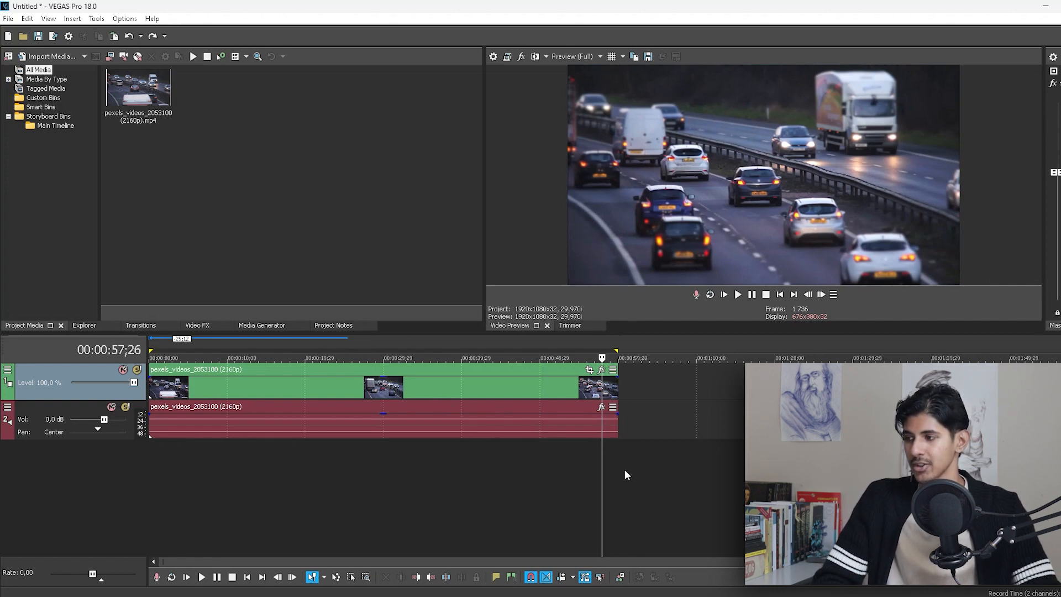
drag(618, 463, 257, 442)
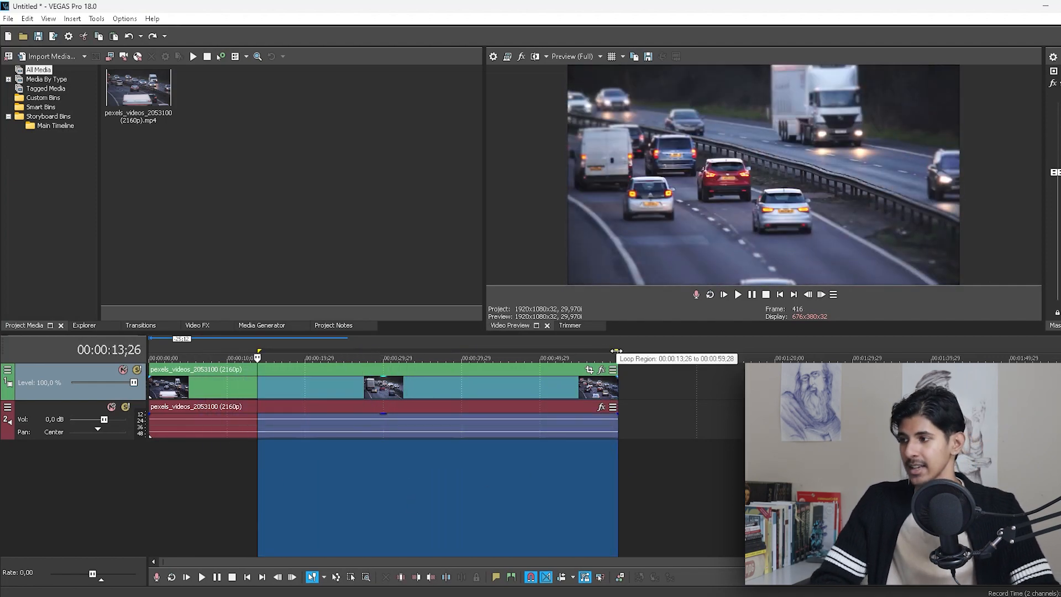
mouse_move(616, 351)
mouse_down()
mouse_move(426, 351)
mouse_move(652, 351)
mouse_up()
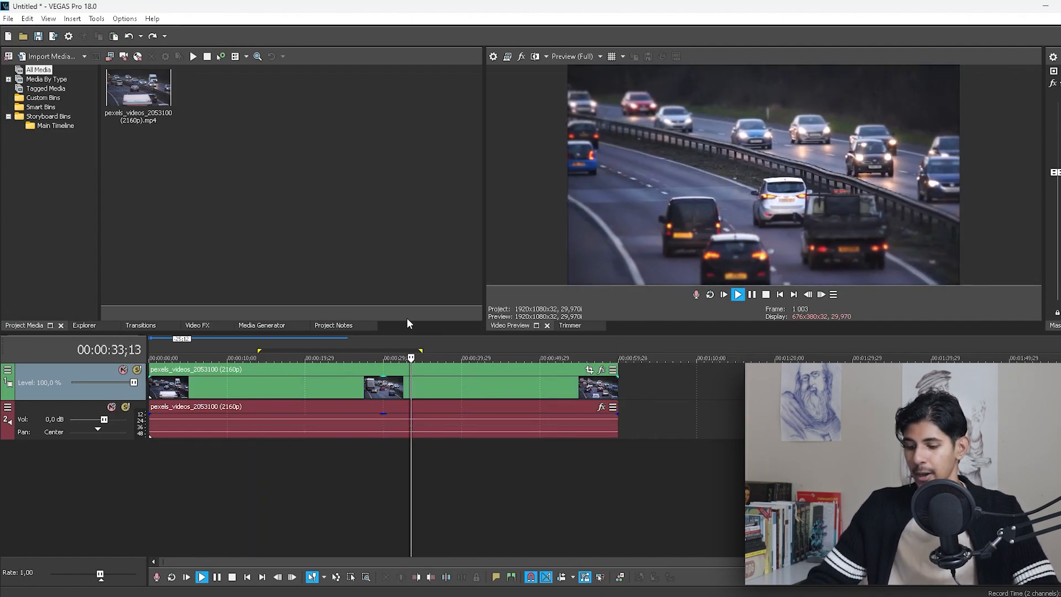
key(space)
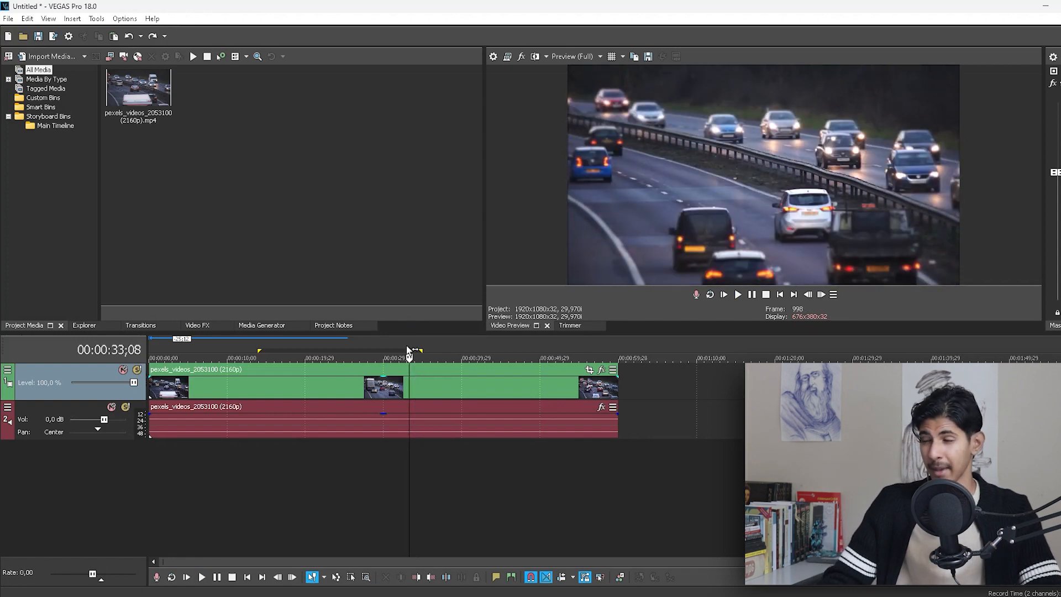
key(space)
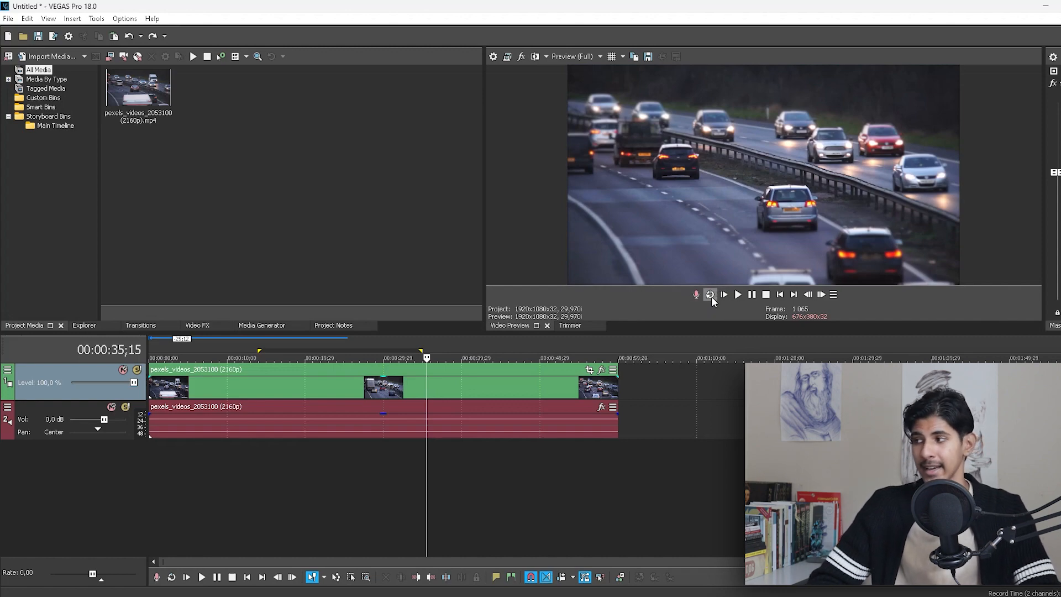
- Turn on loop playback, extend the loop region's end to about 00:00:39;10 and play the region's ending
click(710, 294)
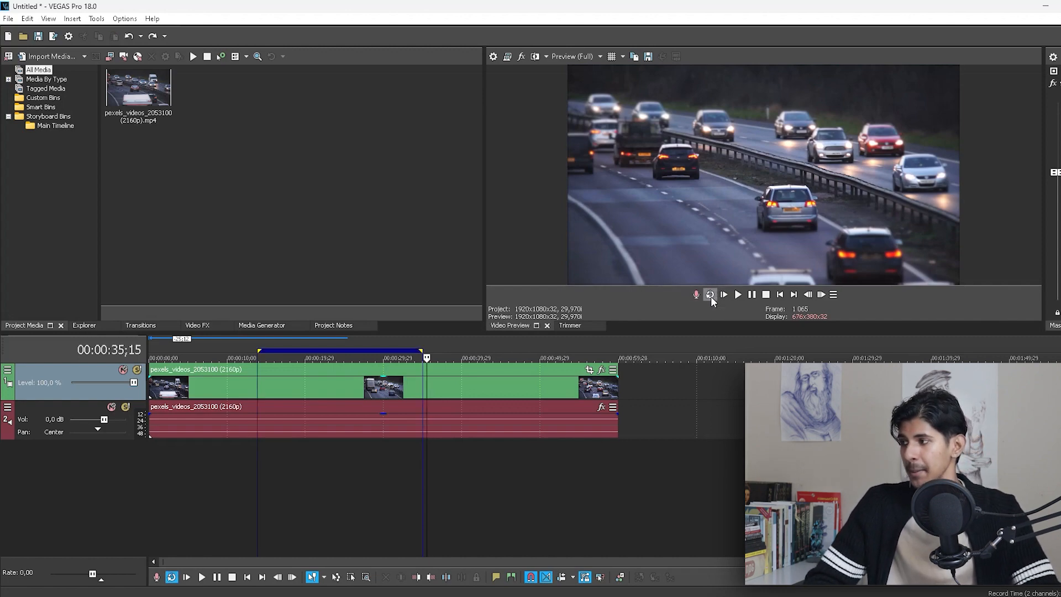
click(415, 347)
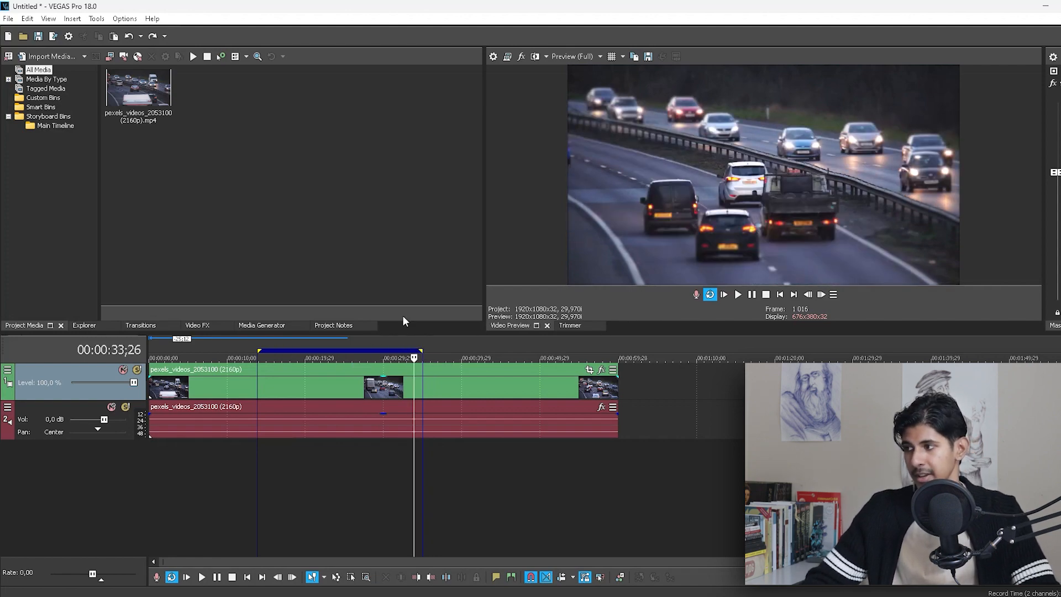
drag(509, 352, 457, 353)
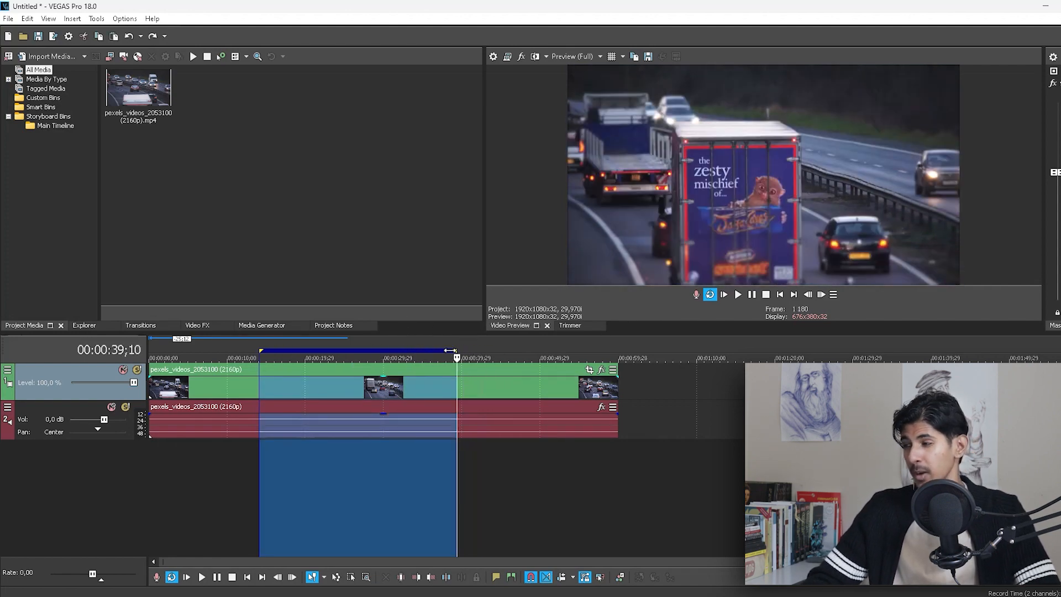
click(438, 381)
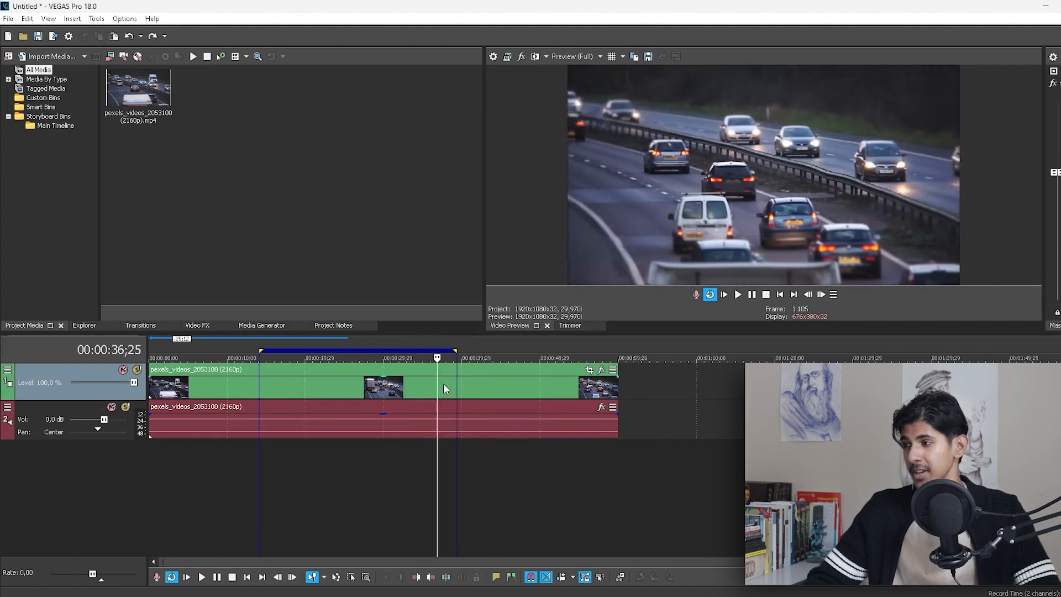
click(447, 381)
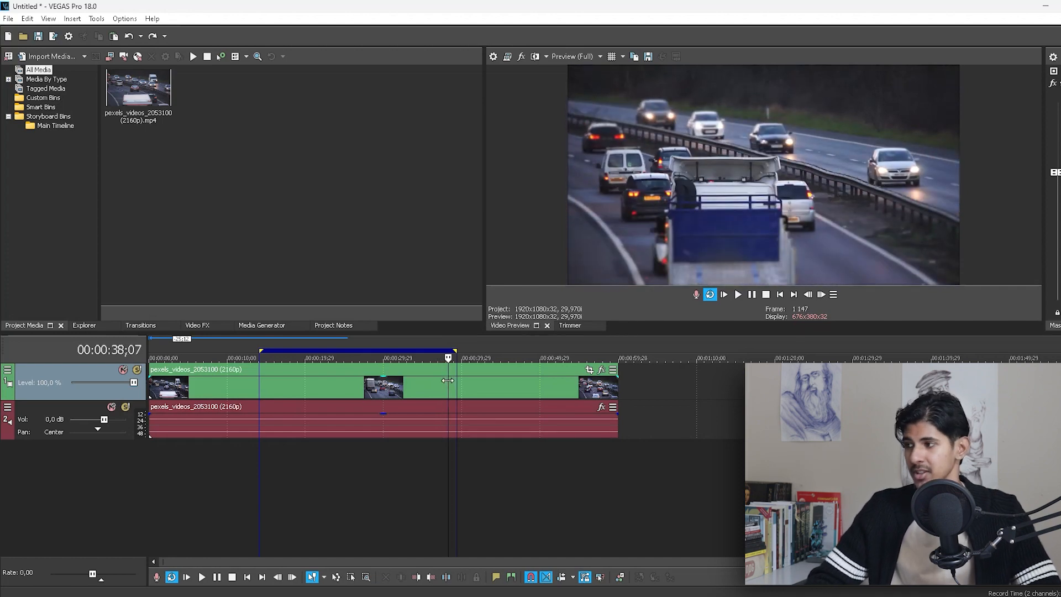
key(space)
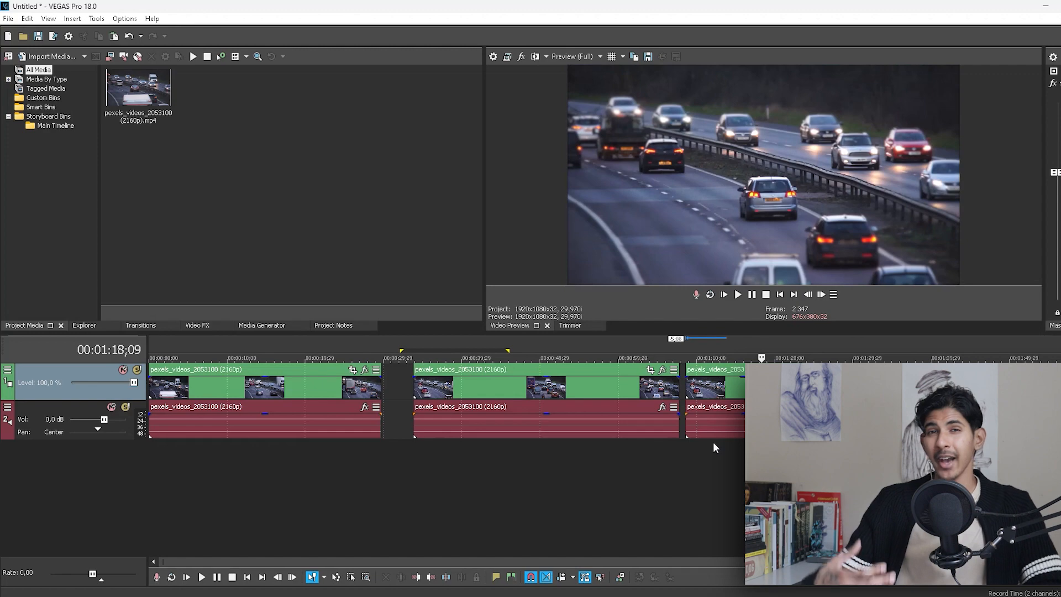
- Select the whole timeline range from 00:00:00;00 to the end of the last clip as the loop region
click(714, 444)
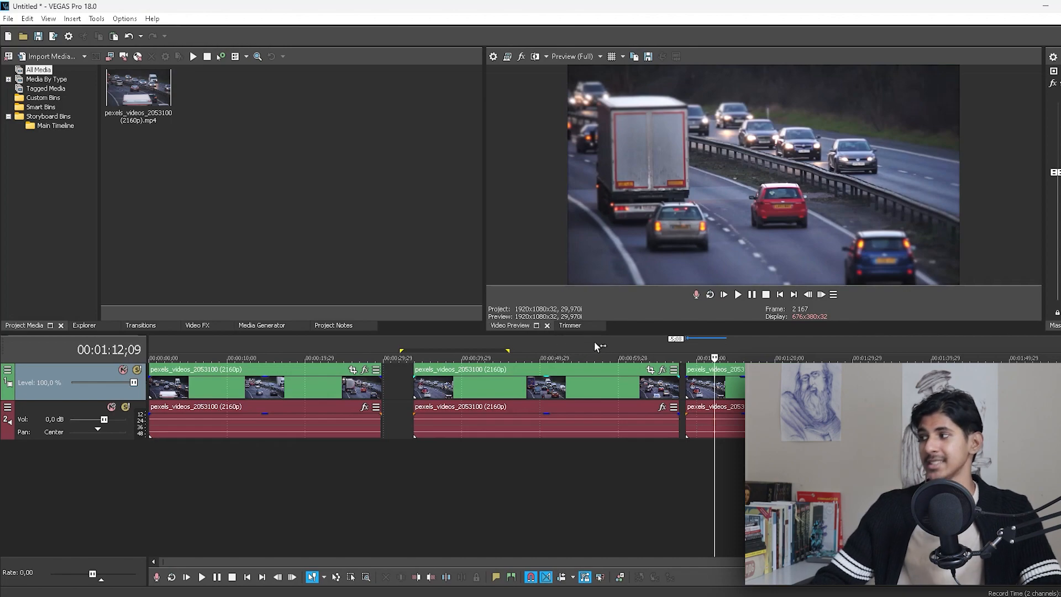
key(ctrl+a)
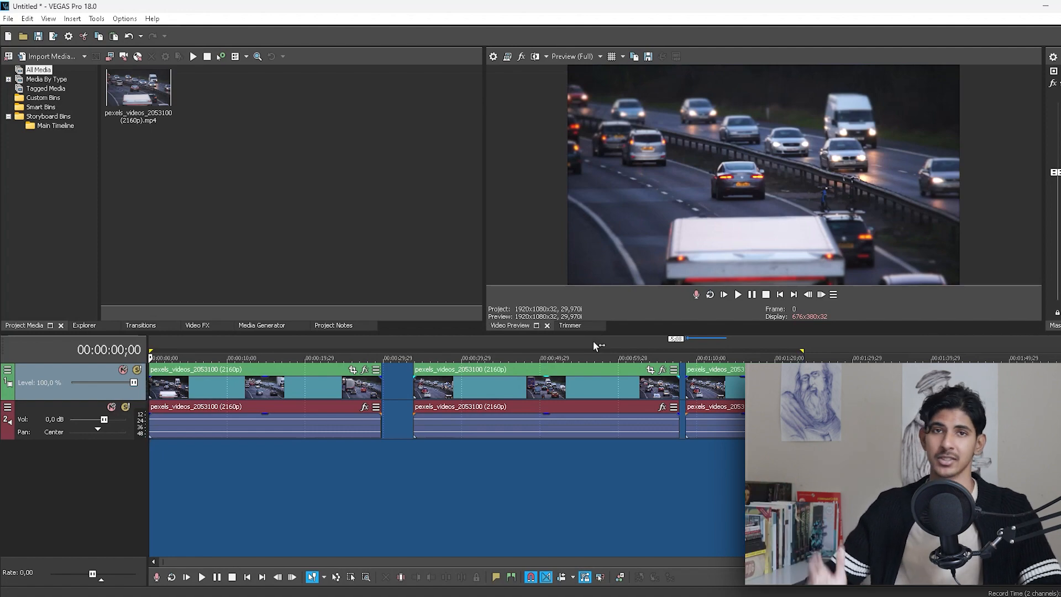
click(595, 500)
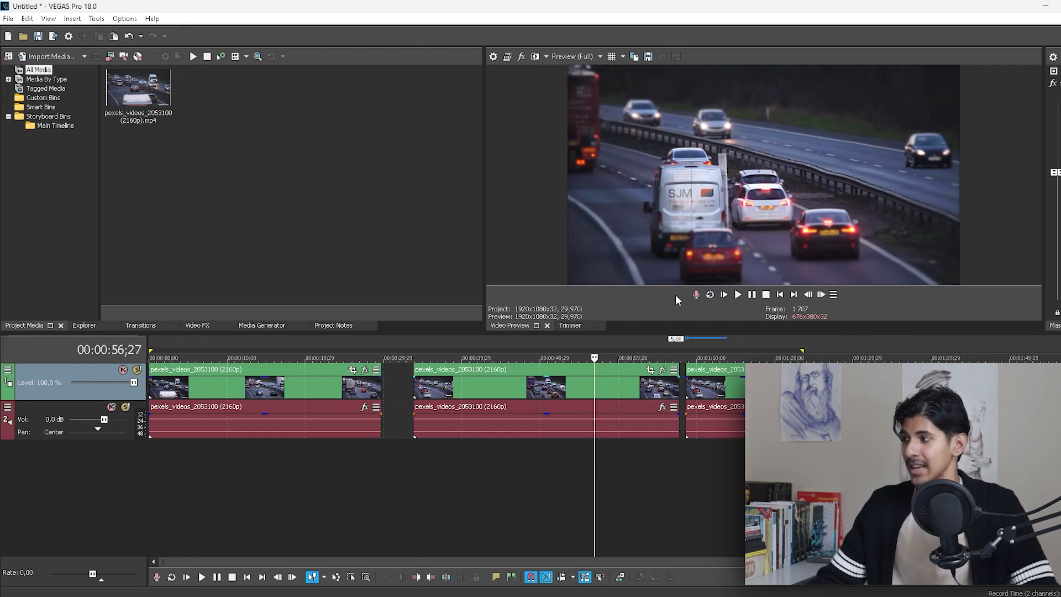
key(ctrl+a)
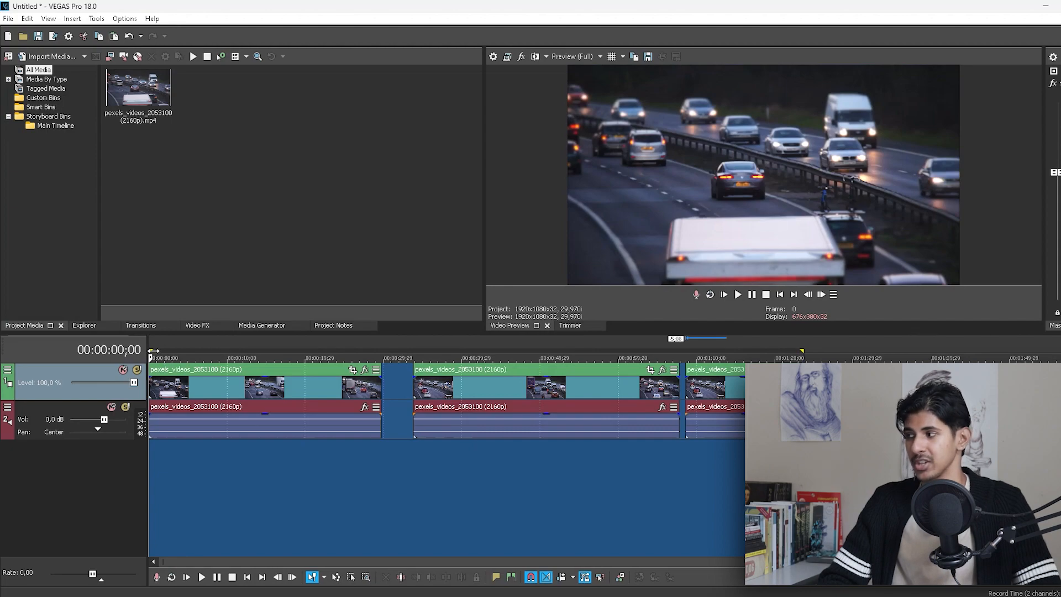
- Move the second clip over the end of the first to create a crossfade of about three seconds
drag(426, 391, 402, 391)
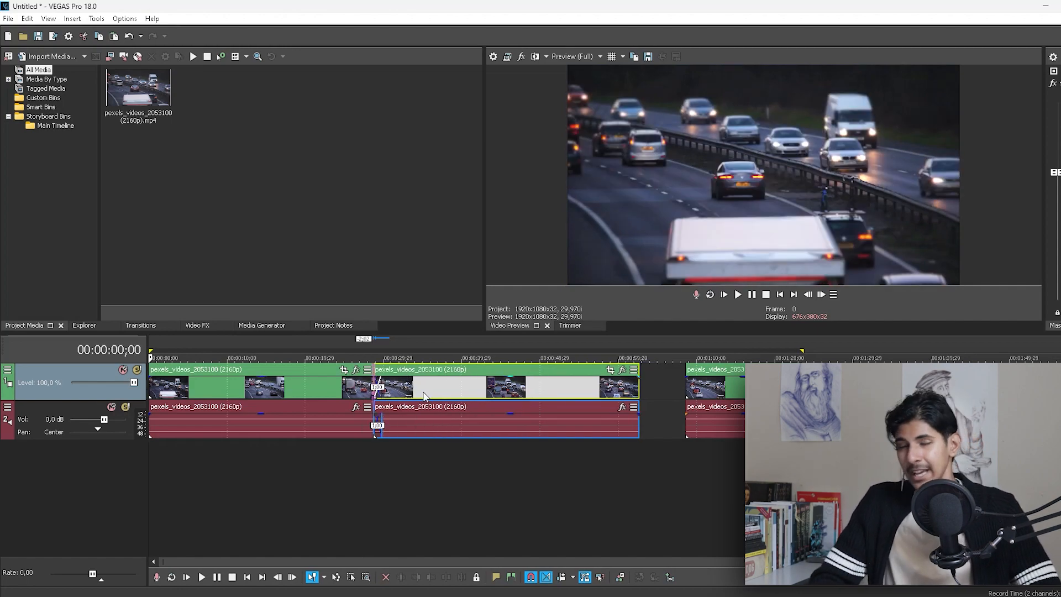
mouse_move(425, 394)
mouse_down()
mouse_move(438, 396)
mouse_move(410, 395)
mouse_up()
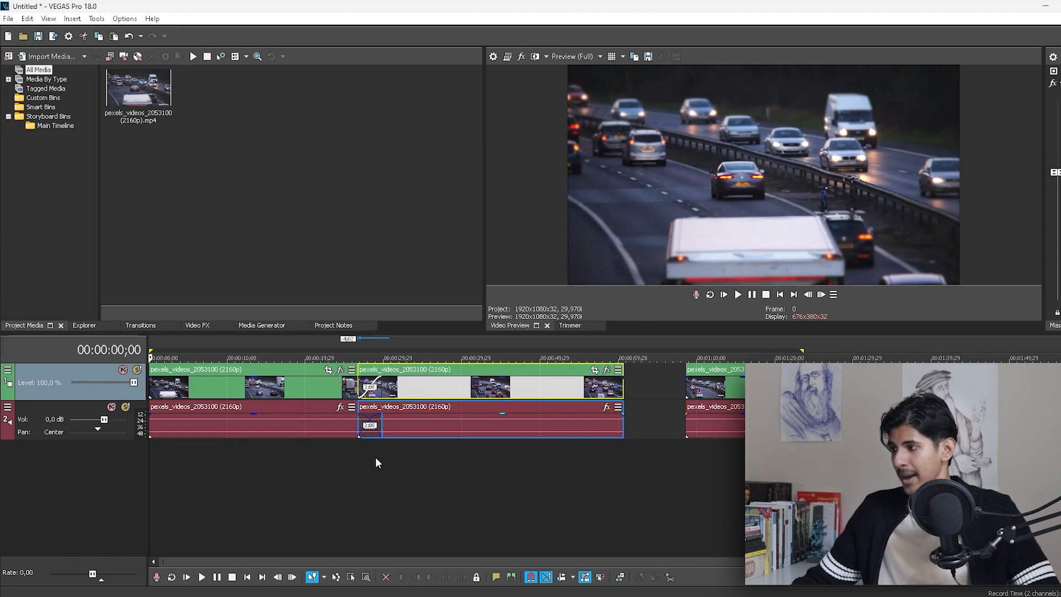
click(375, 457)
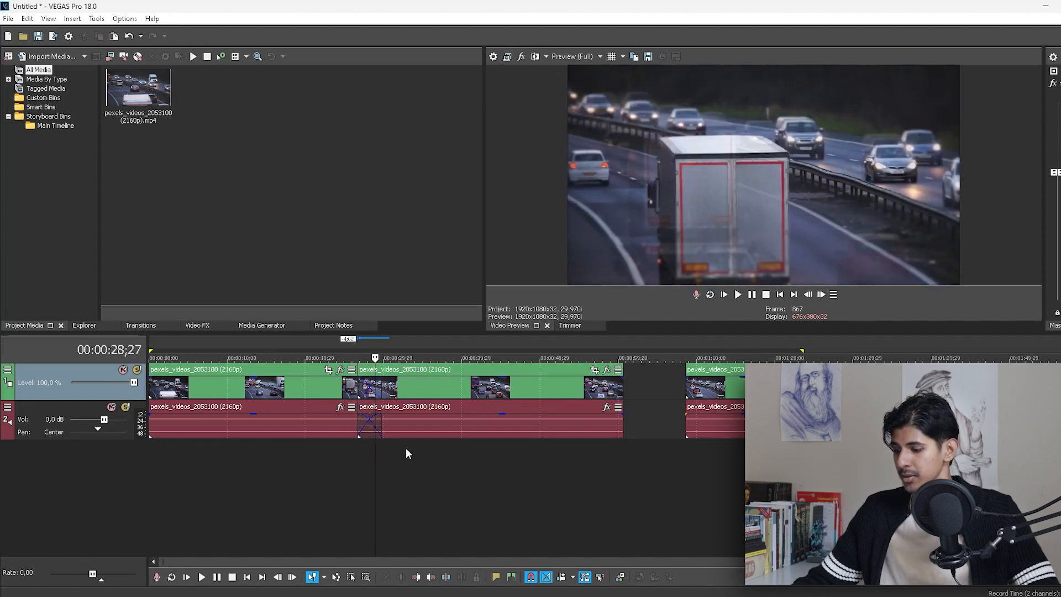
scroll(405, 447, up, 5)
scroll(630, 431, down, 5)
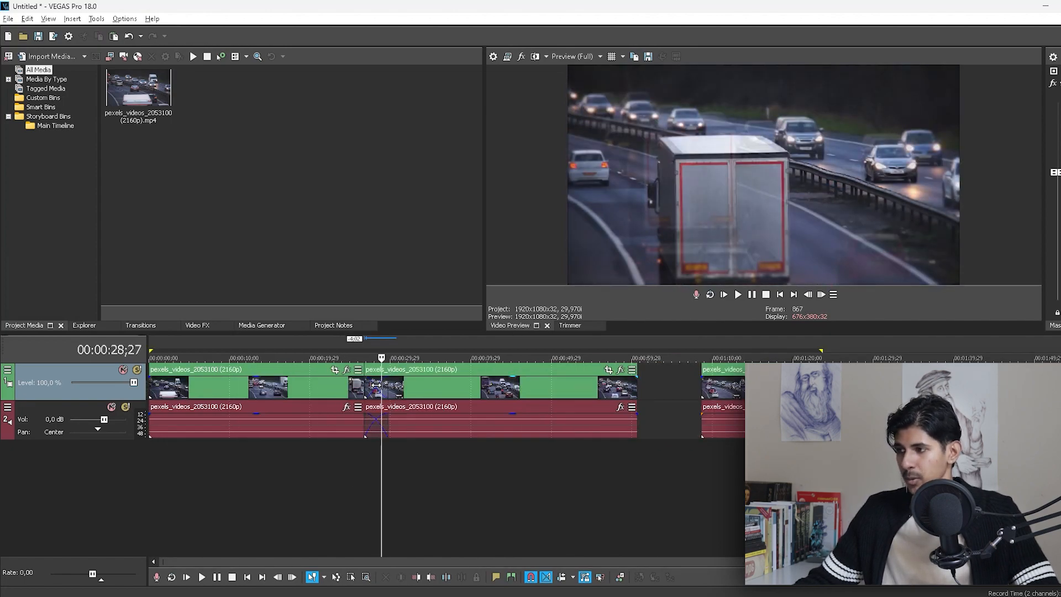
scroll(376, 385, up, 2)
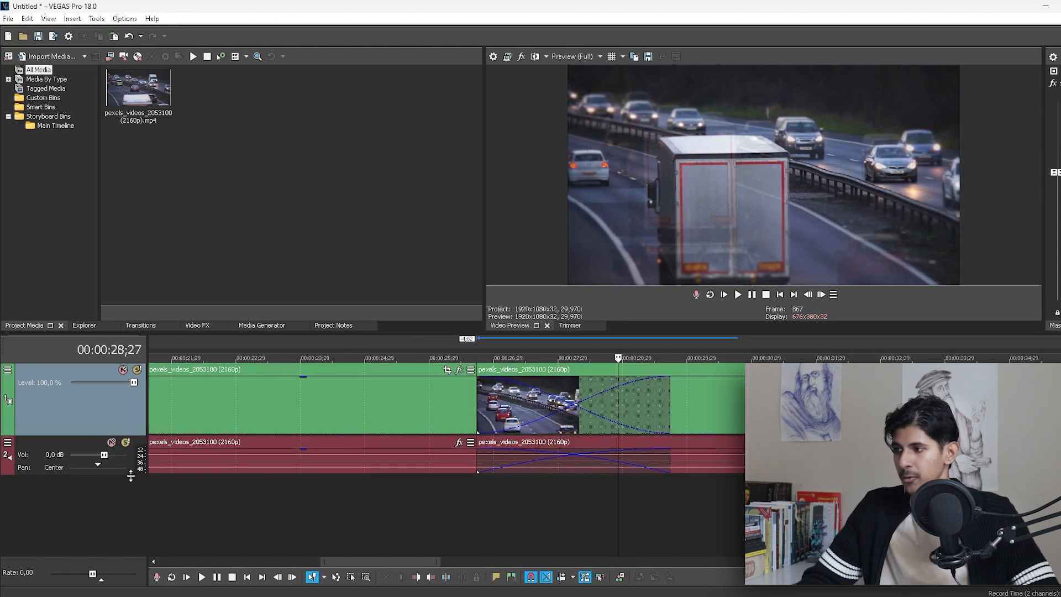
- Enlarge the audio track's height and move the second clip about 22 frames later, shortening the crossfade to about 2;08
drag(130, 474, 130, 515)
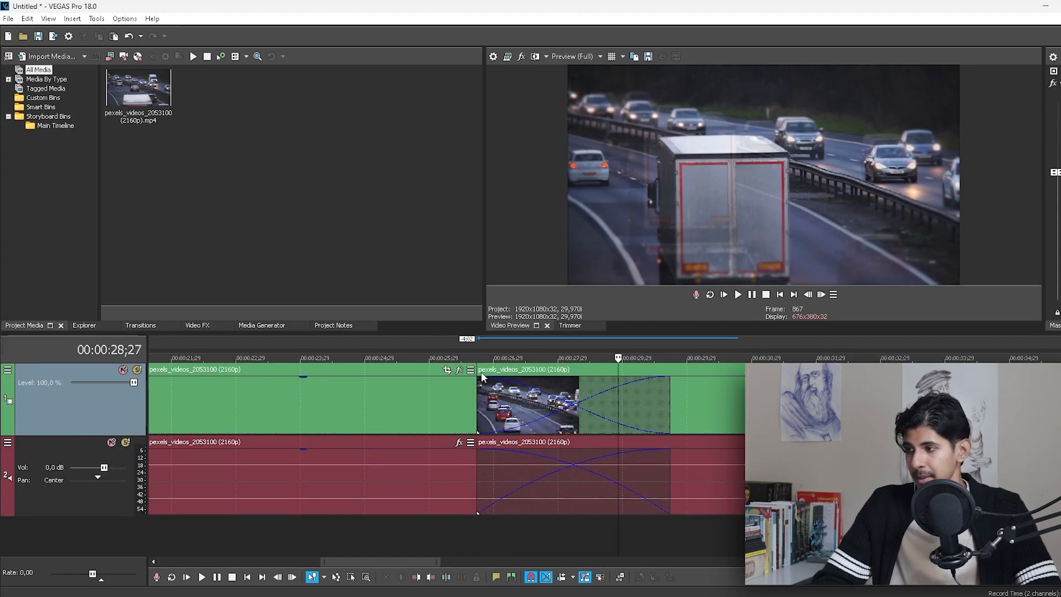
drag(481, 371, 528, 371)
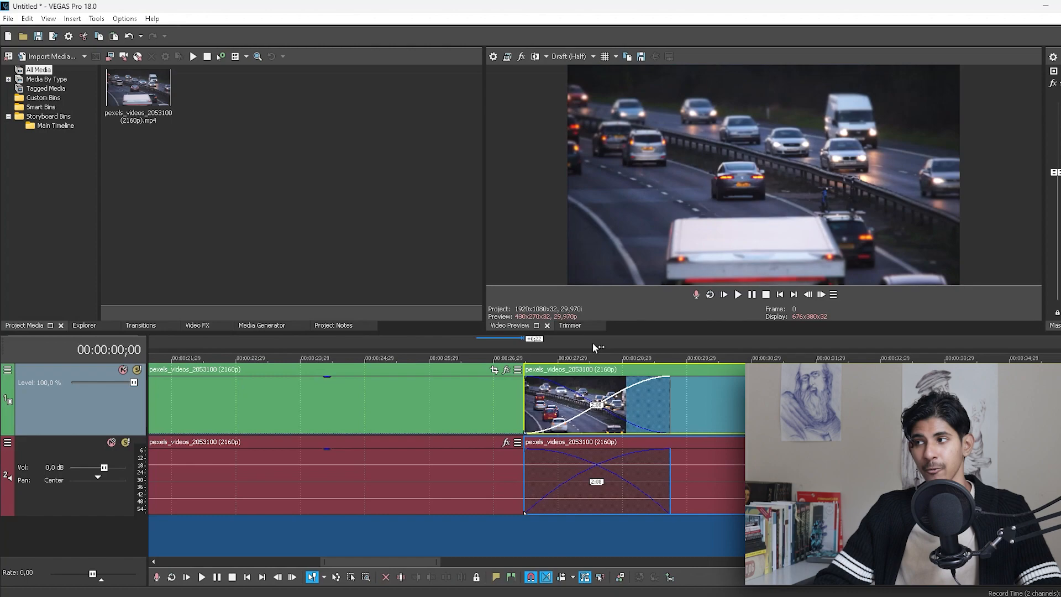
drag(593, 357, 597, 383)
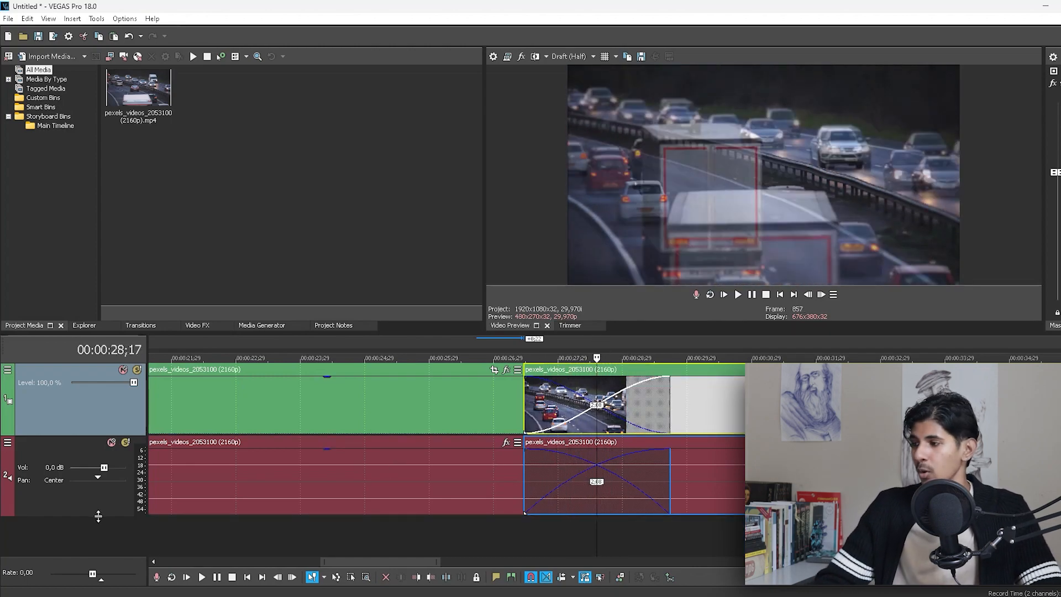
drag(111, 515, 113, 495)
click(368, 467)
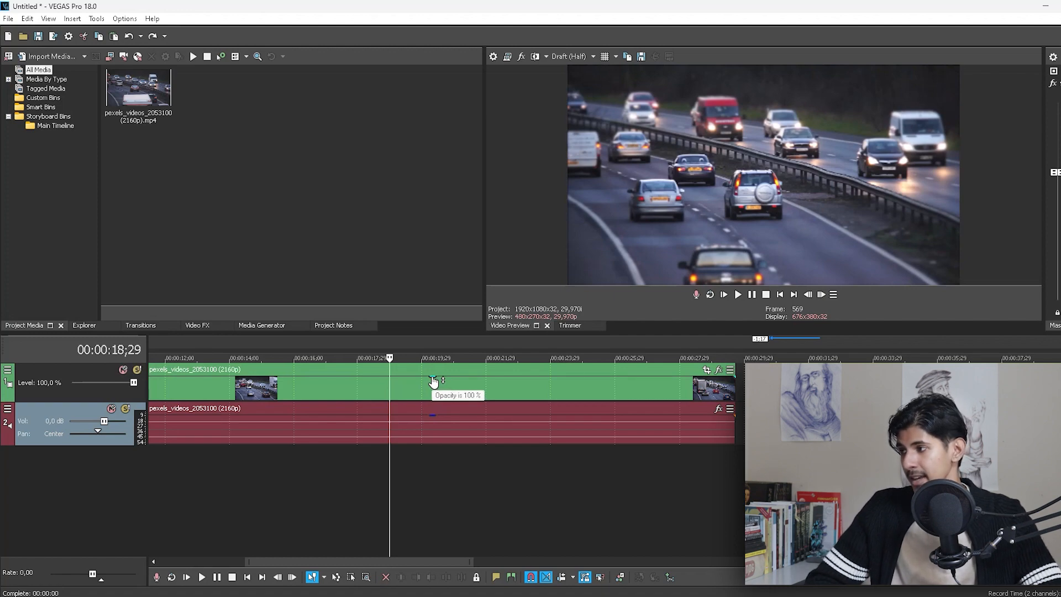
- Try the opacity and audio gain handles of the first clip, lowering its opacity to about 53 %
mouse_move(434, 381)
mouse_down()
mouse_move(438, 409)
mouse_move(436, 372)
mouse_up()
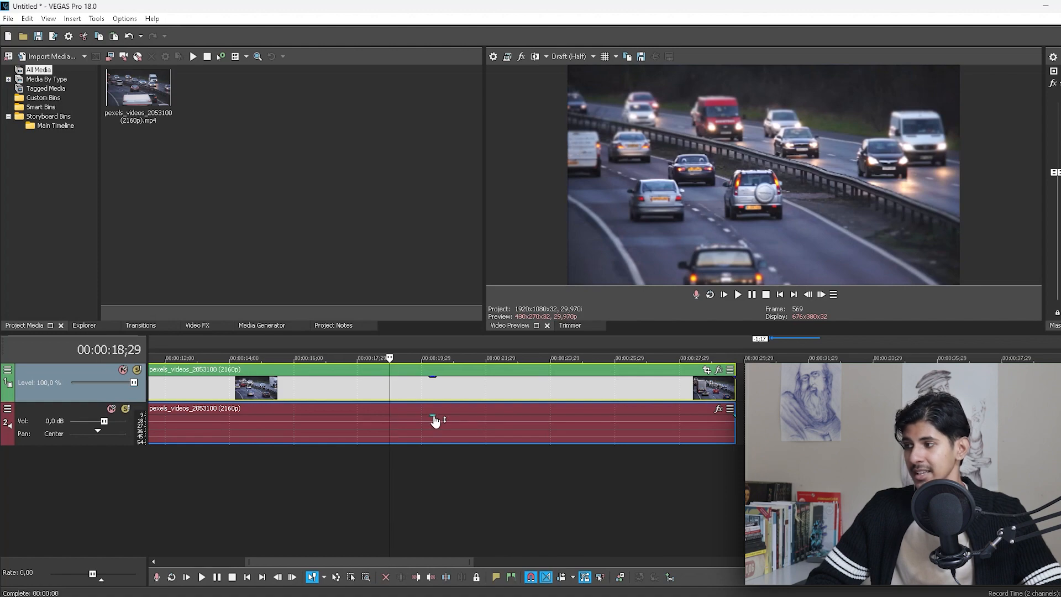
mouse_move(433, 420)
mouse_down()
mouse_move(434, 434)
mouse_move(435, 416)
mouse_up()
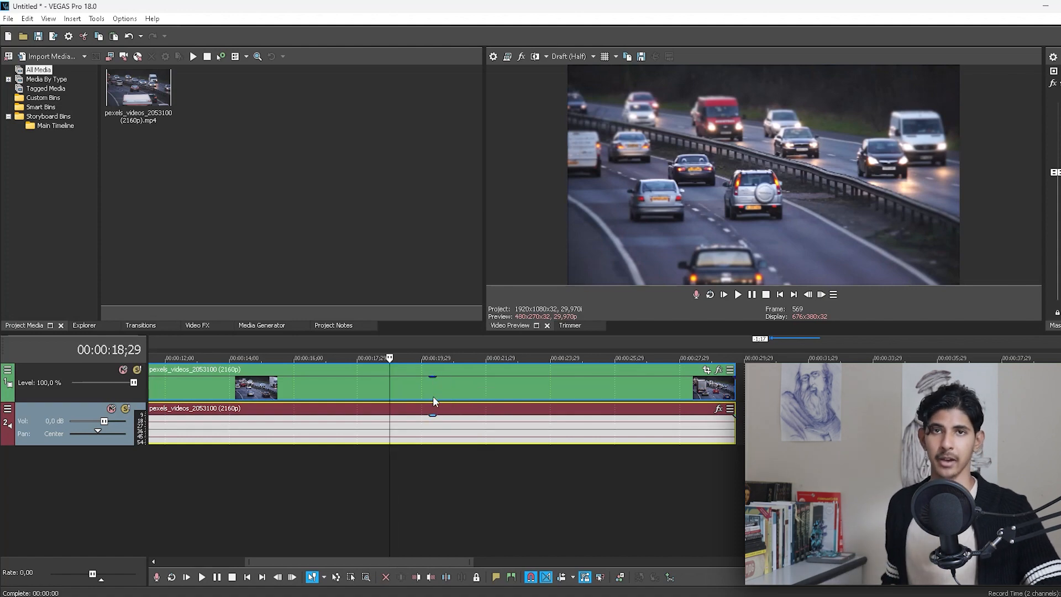
scroll(373, 406, down, 5)
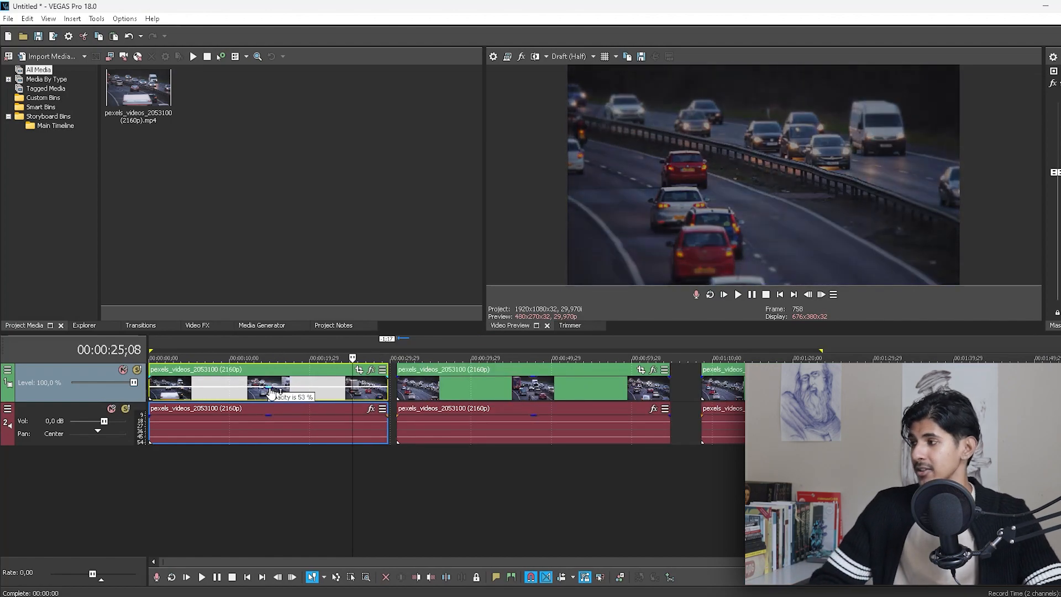
drag(275, 375, 275, 385)
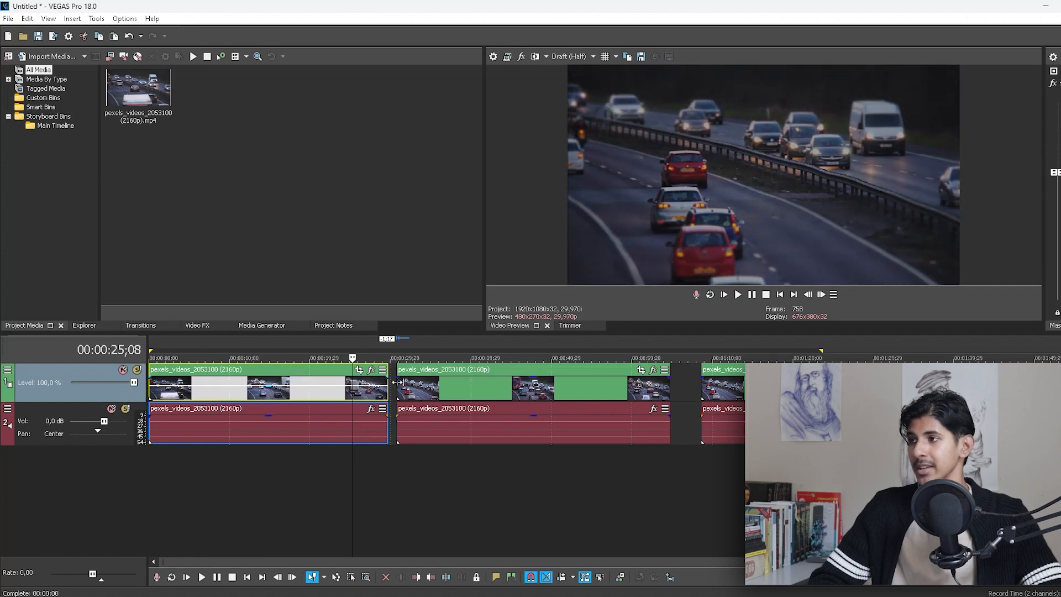
- Increase the video track's height and lower the whole track's level to 31,8 %
click(479, 340)
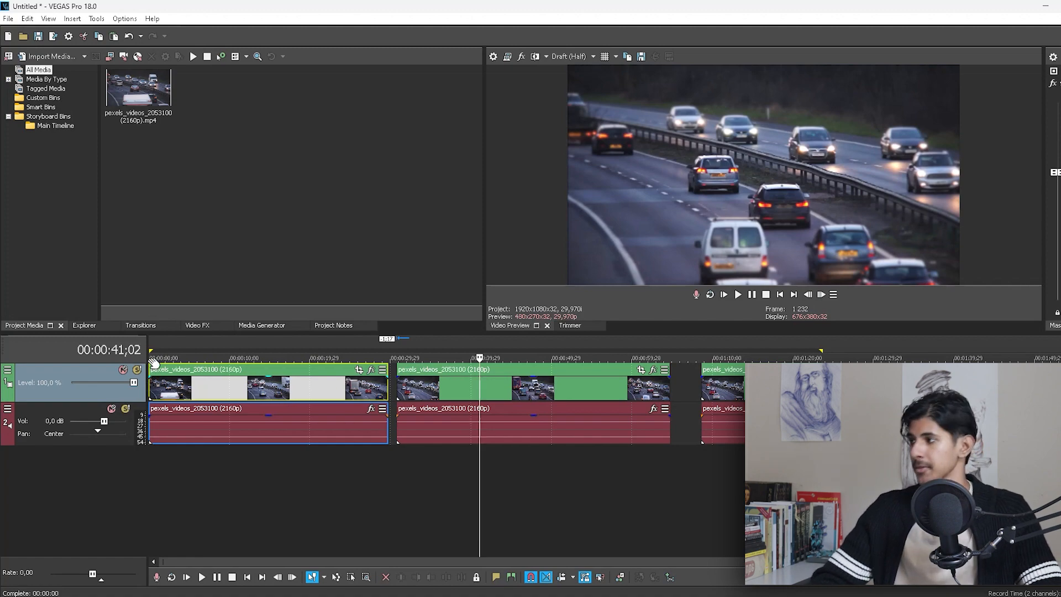
drag(140, 401, 140, 412)
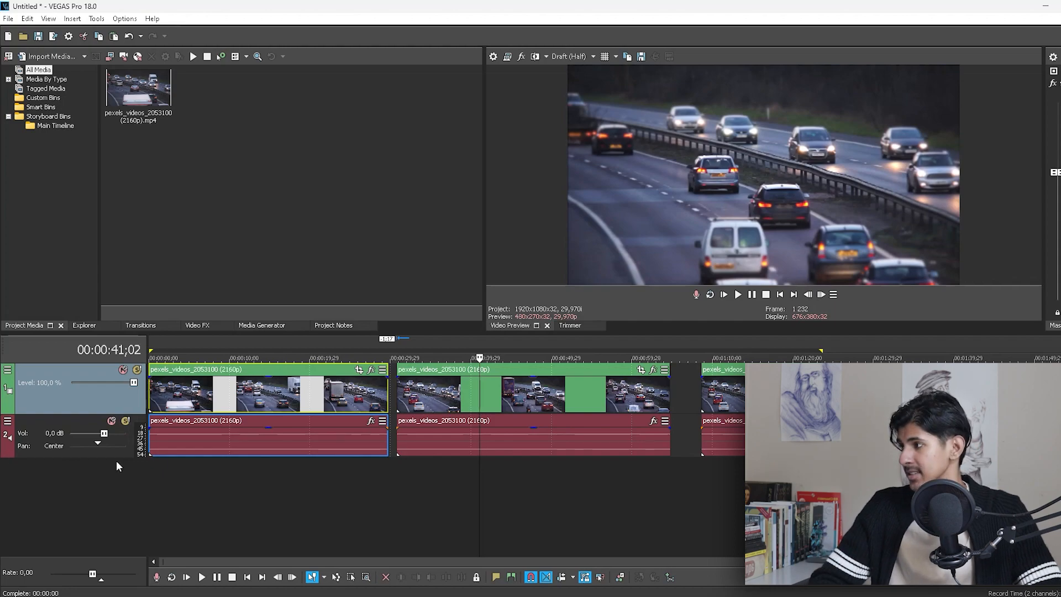
drag(133, 382, 91, 389)
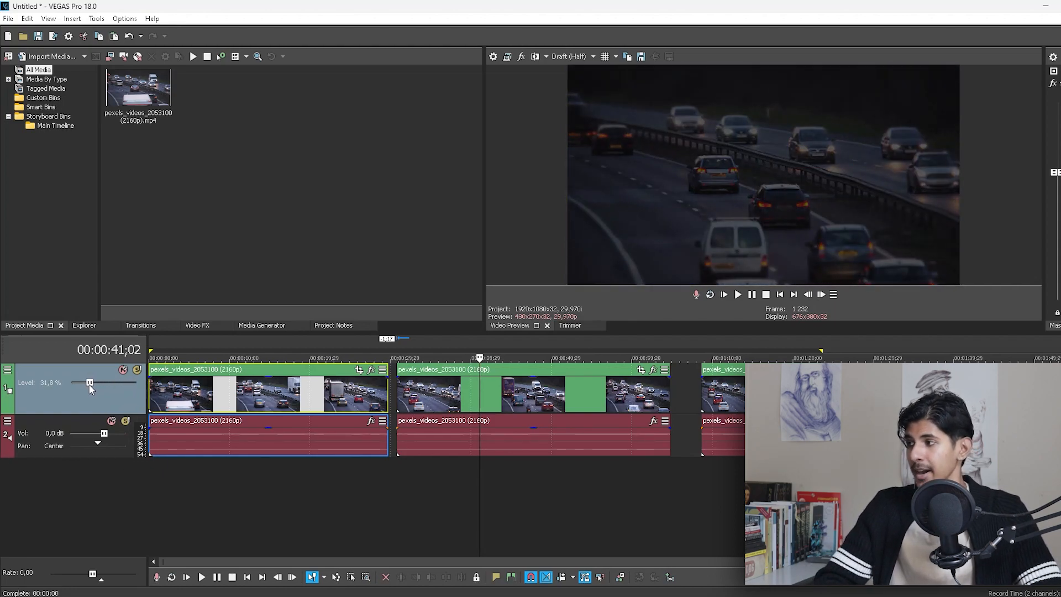
- Mute the video track and unmute it again
click(298, 344)
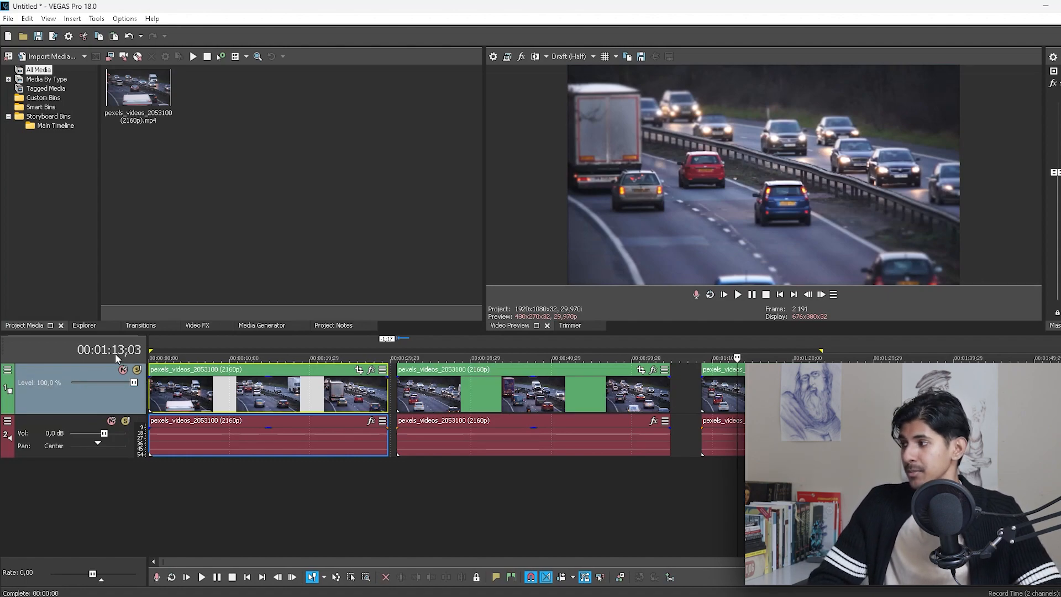
click(122, 369)
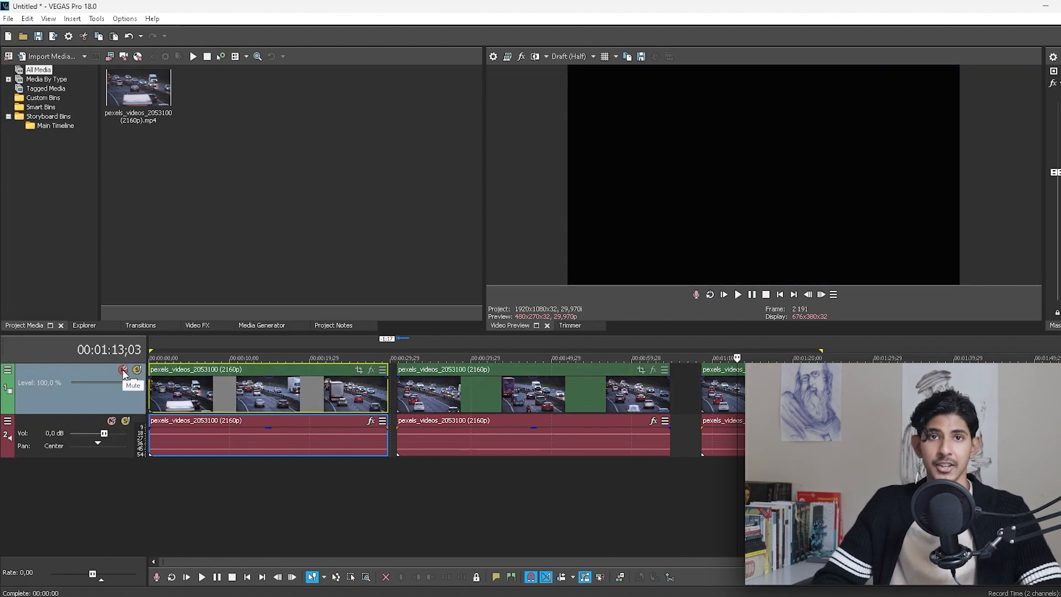
click(123, 370)
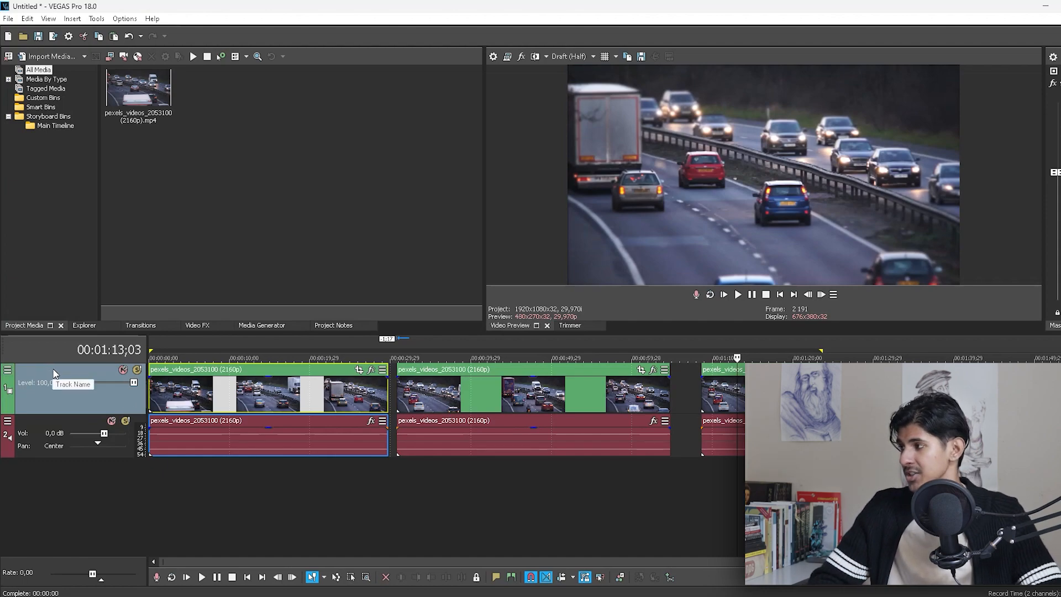
- Show all available controls in the video track headers and narrow the track header area
click(8, 370)
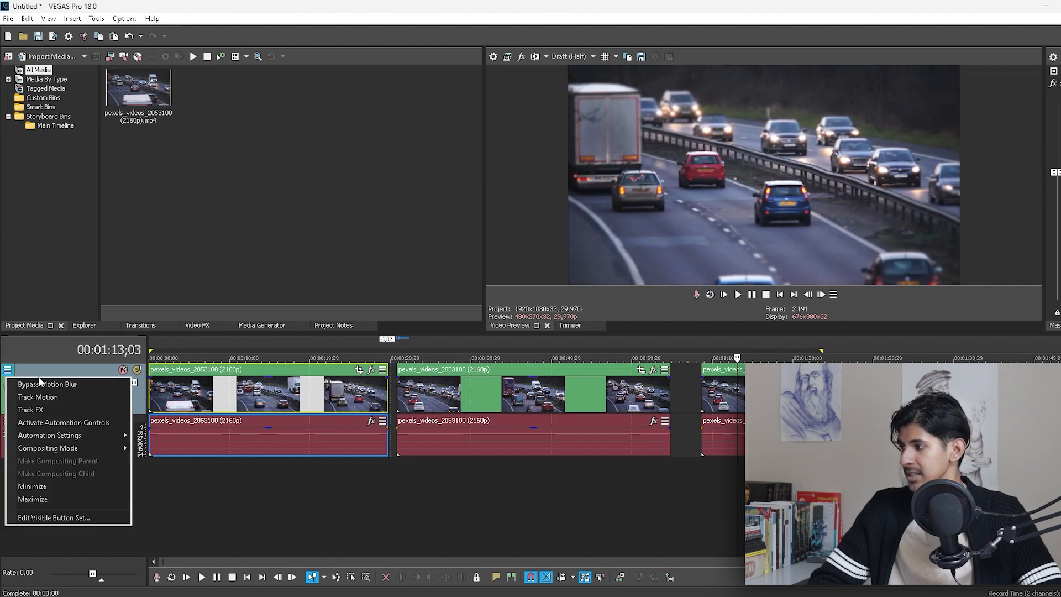
click(45, 516)
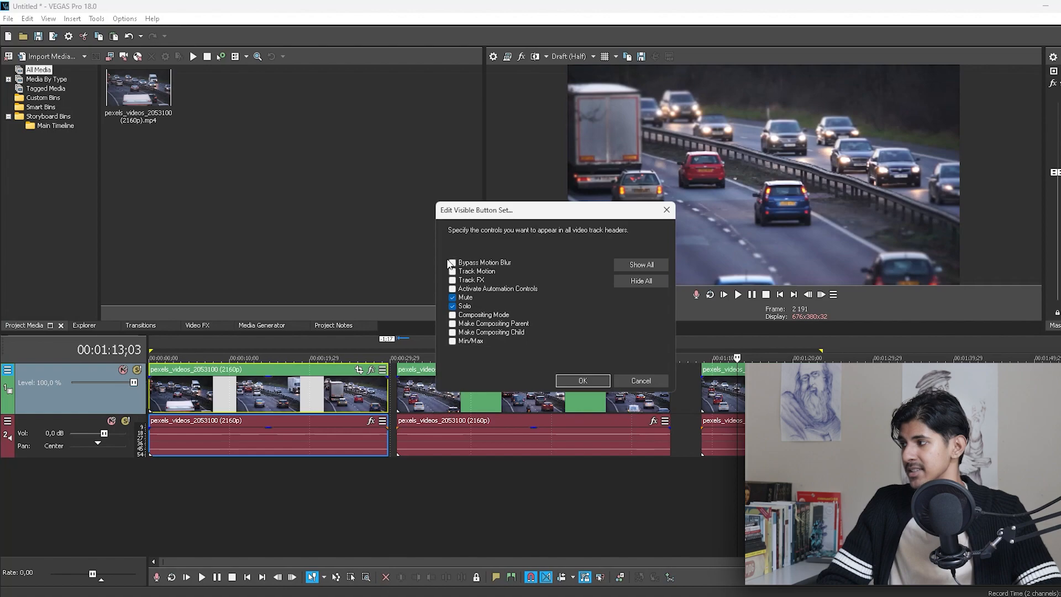
click(660, 266)
click(582, 380)
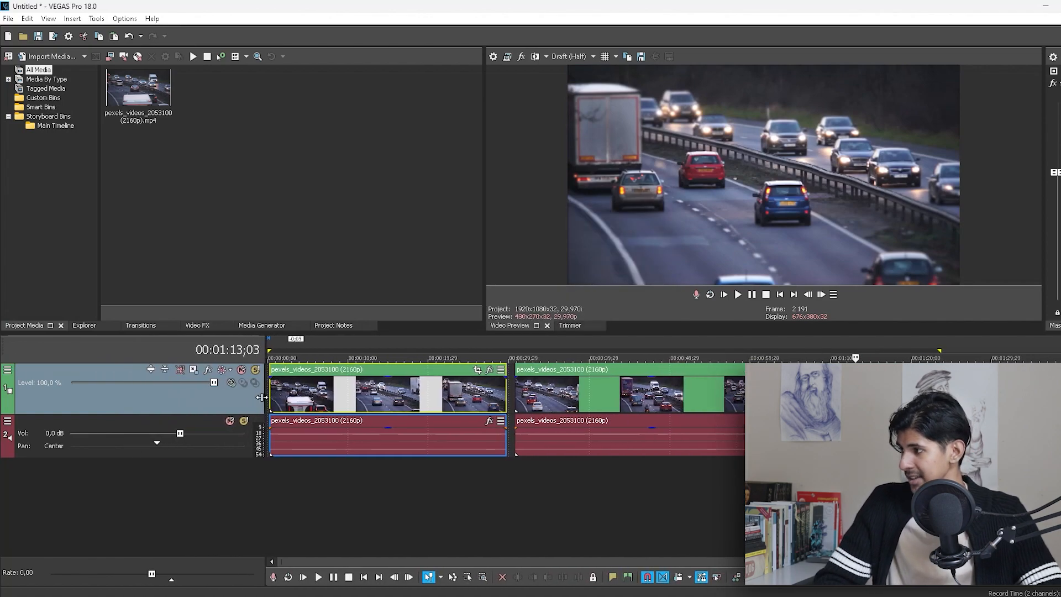
drag(255, 397, 229, 396)
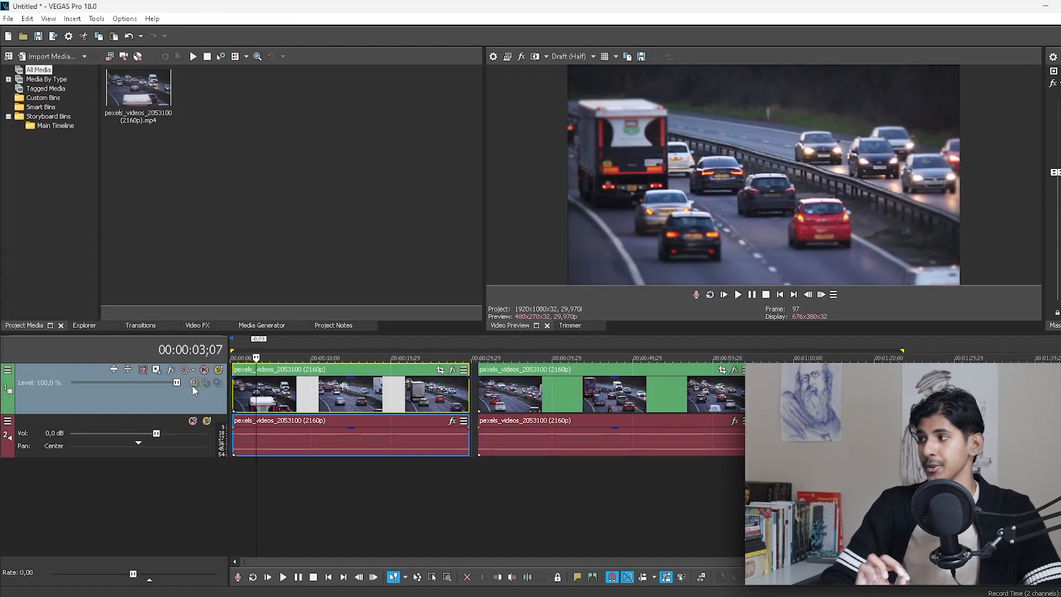
- Review the compositing modes offered for the video track and keep Source Alpha
click(358, 374)
click(194, 386)
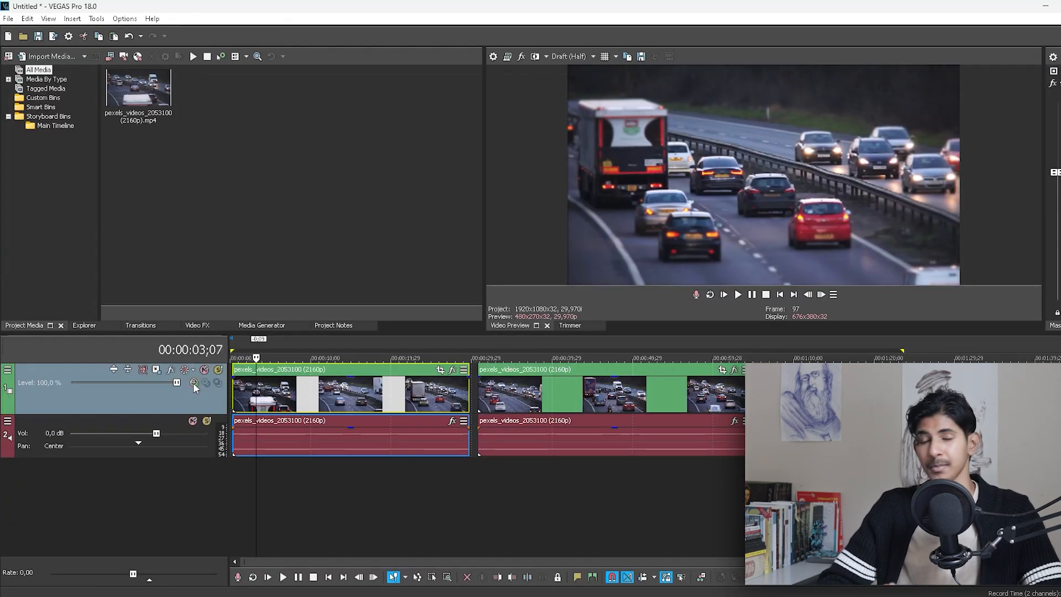
click(194, 383)
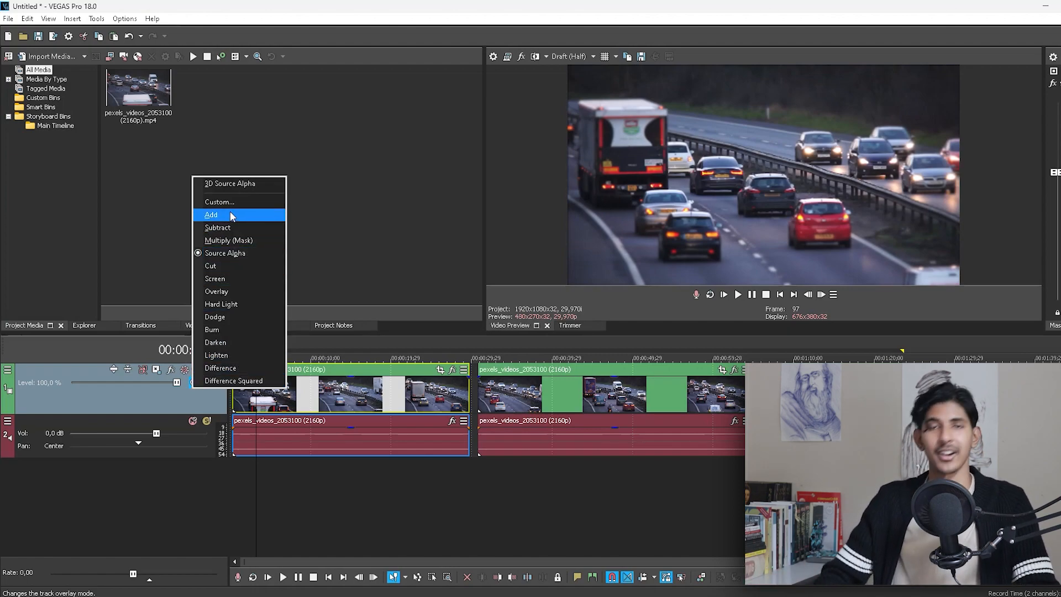
click(273, 253)
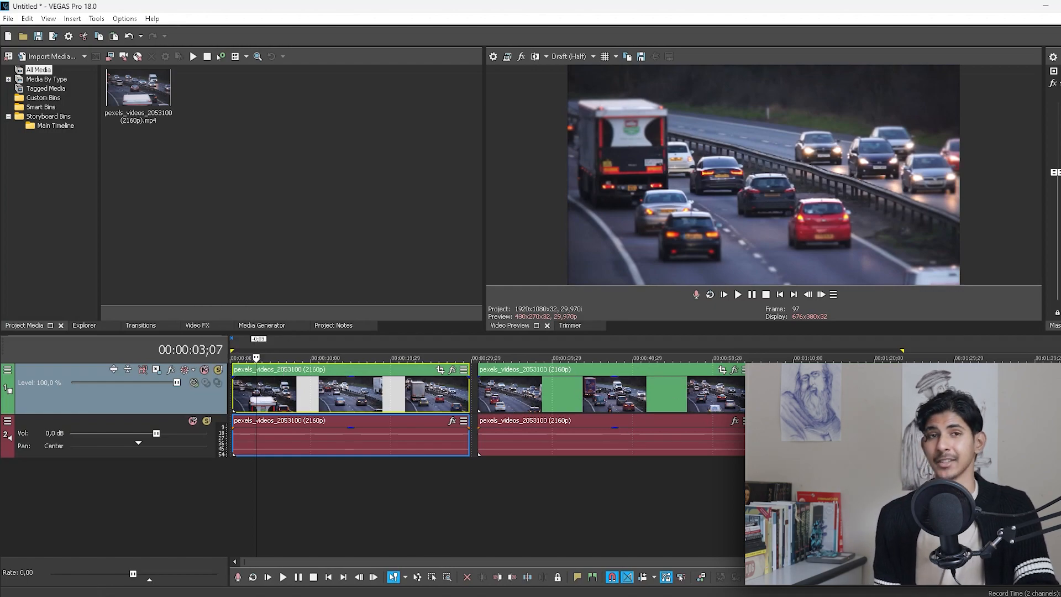
- Mark a loop region about five seconds long within the first clip and place the playhead at 00:00:14;12
drag(305, 342, 330, 342)
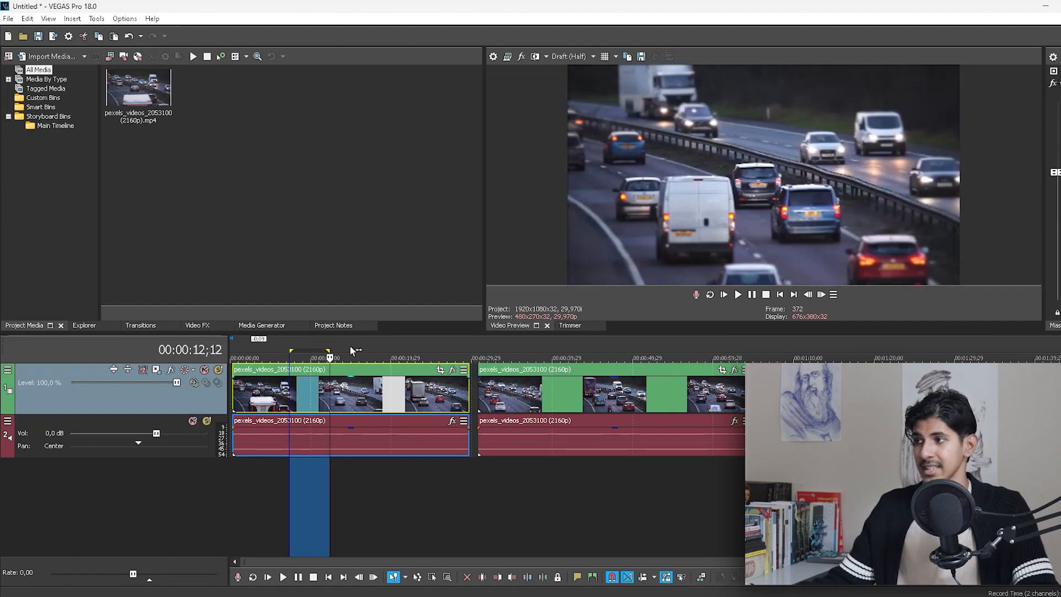
click(353, 393)
click(391, 392)
drag(392, 392, 393, 392)
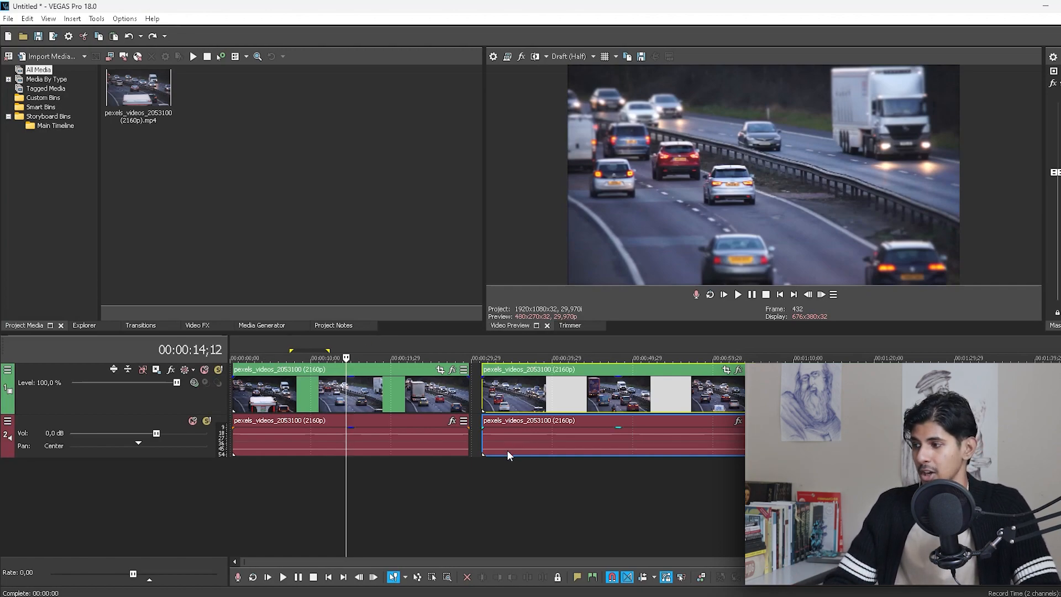
- Insert a new video track above the existing video track
right_click(507, 478)
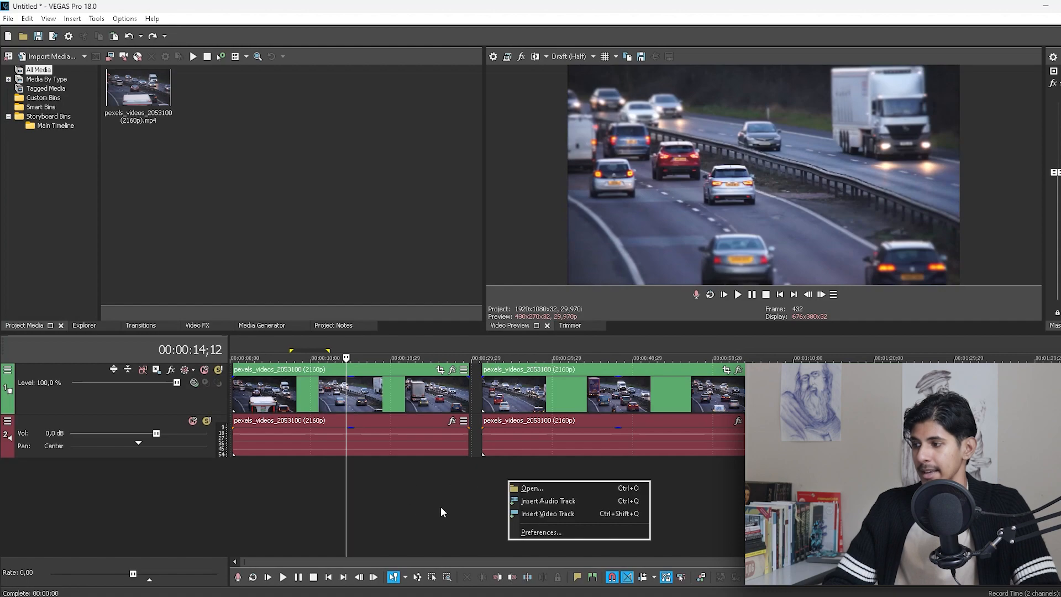
click(555, 514)
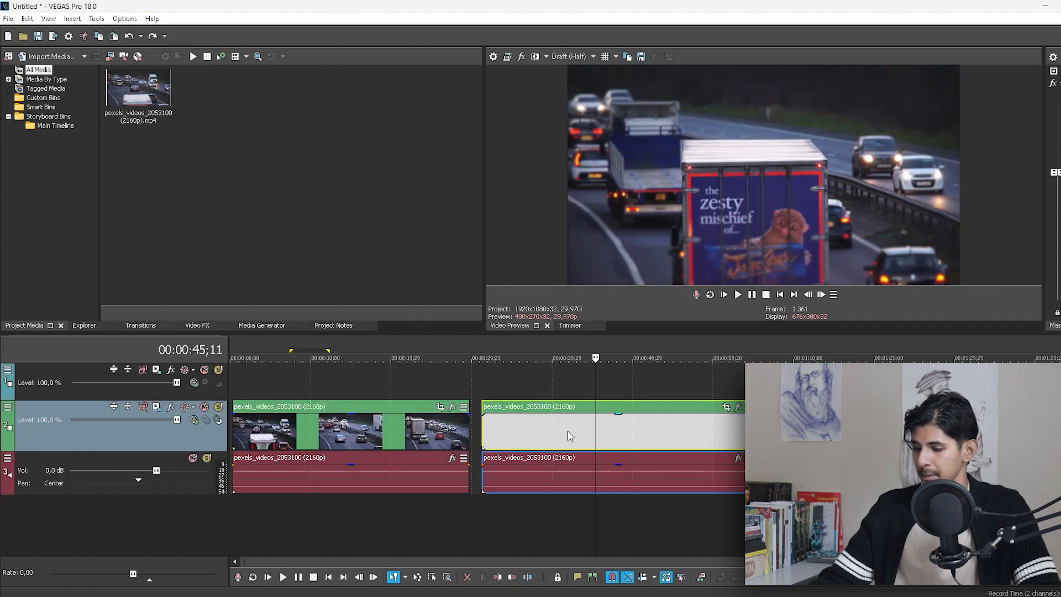
click(576, 389)
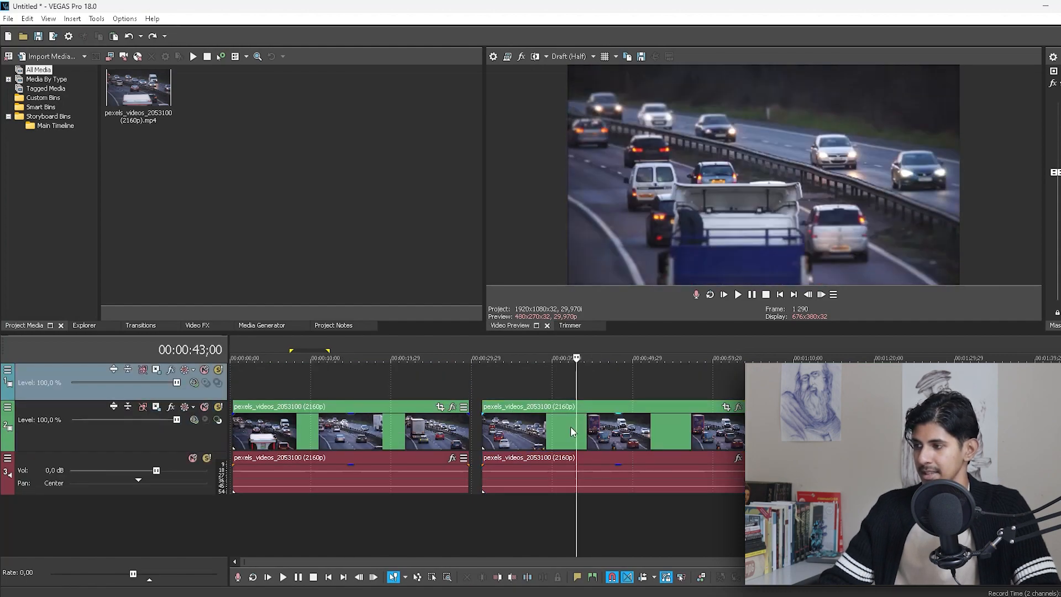
- Ungroup the second clip's video and audio and delete its audio part
click(571, 427)
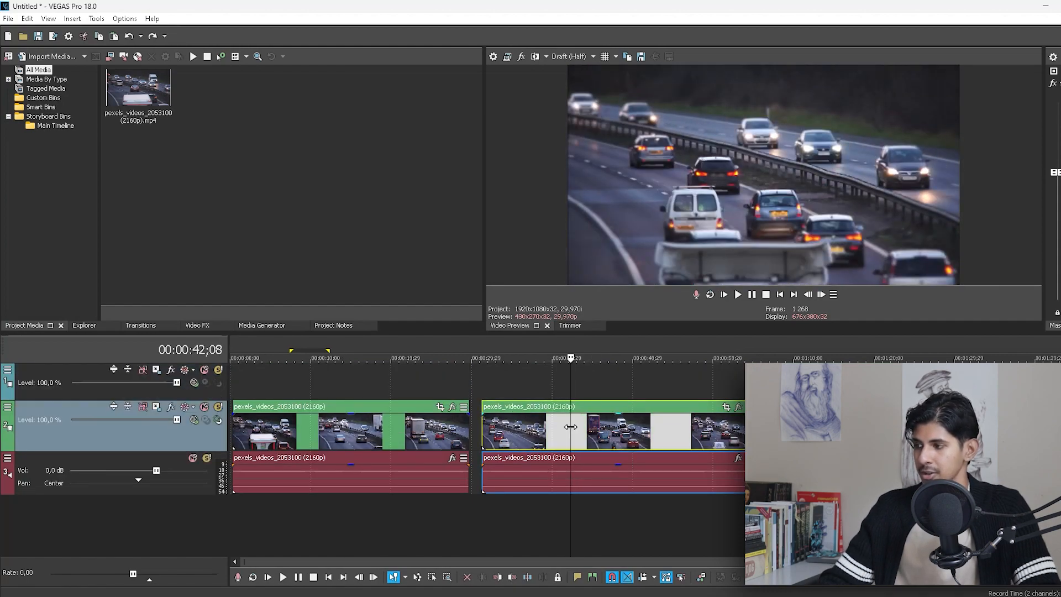
key(u)
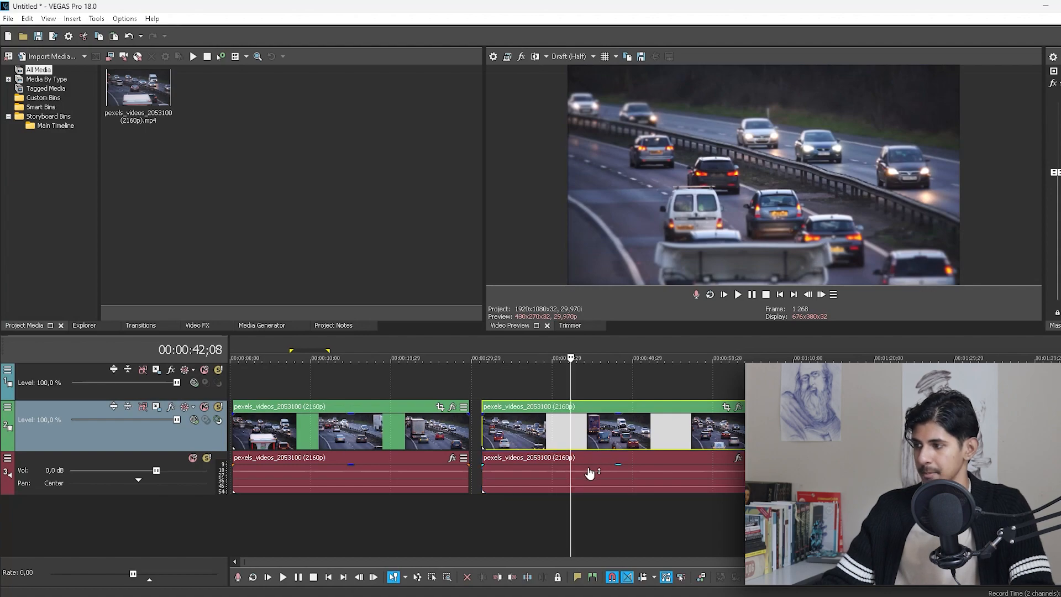
click(589, 469)
key(Delete)
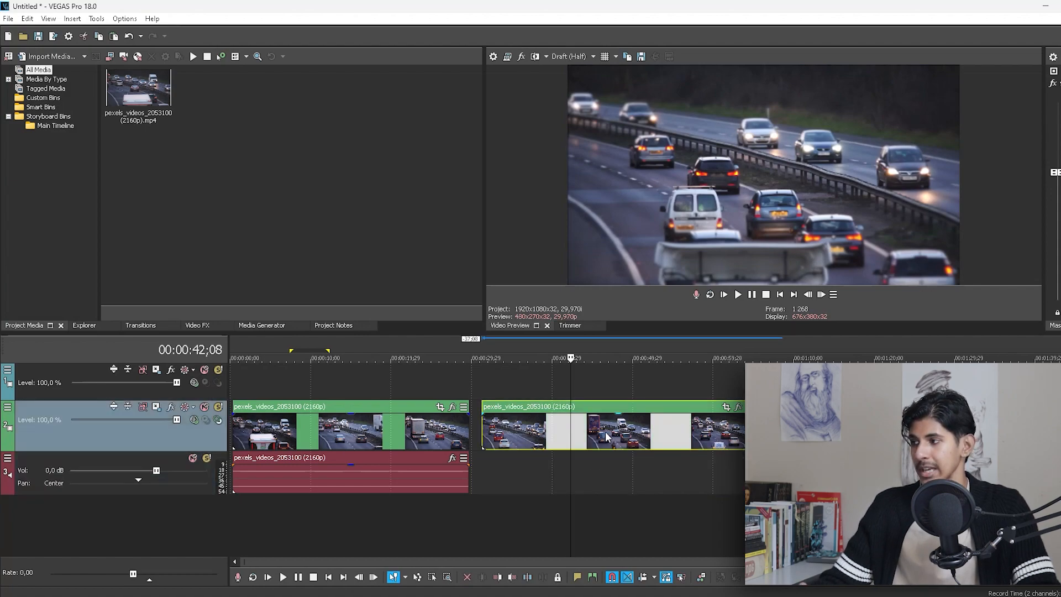
- Move the second video clip onto the new upper track, overlapping the first clip from the start of the timeline
click(596, 431)
drag(604, 375, 360, 386)
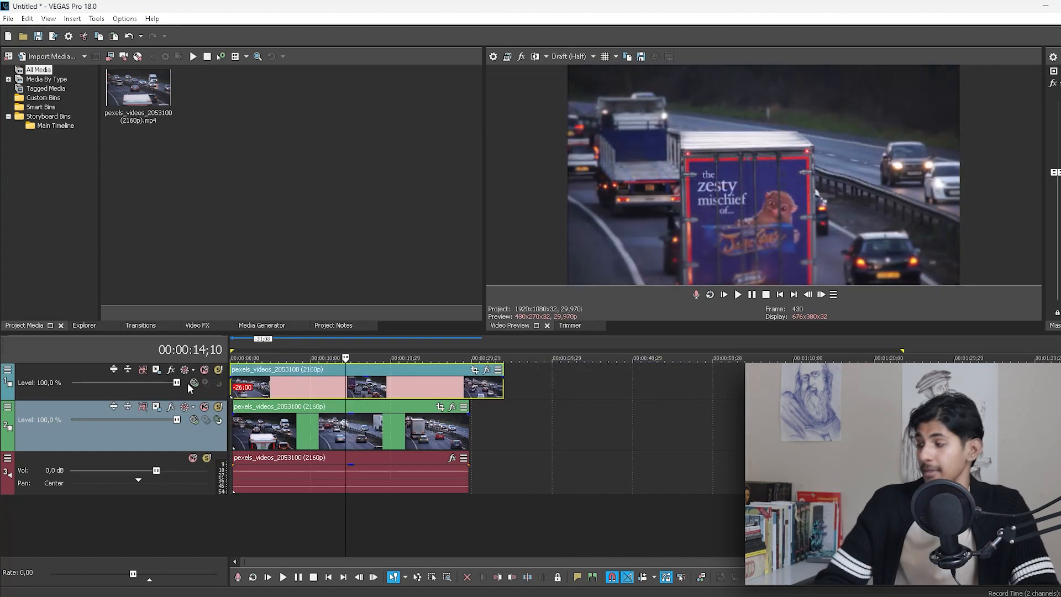
drag(186, 385, 98, 383)
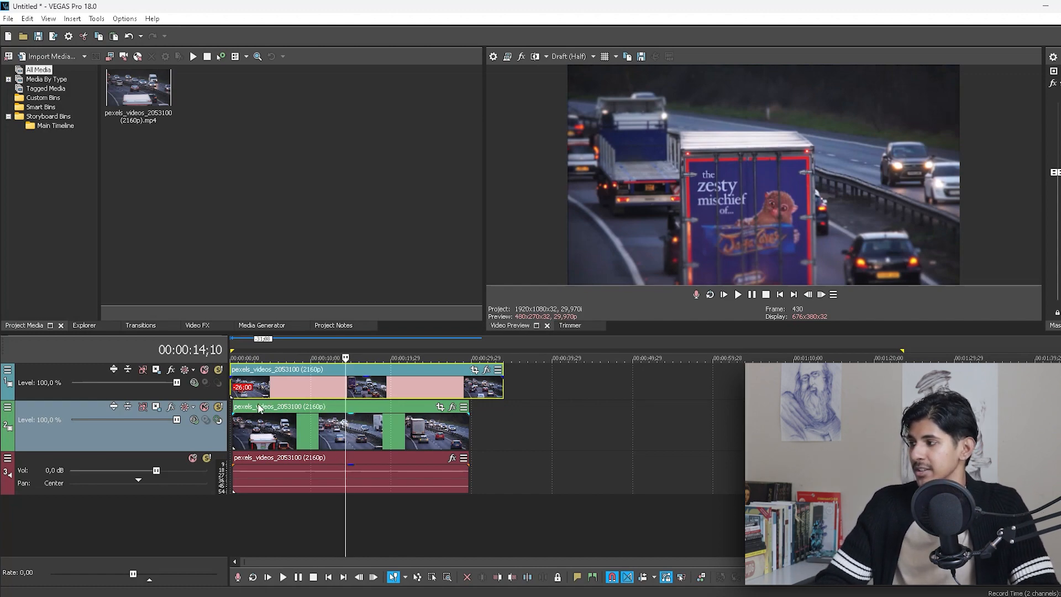
- Try several compositing modes on the upper video track, including Add and Subtract, and return it to Source Alpha
click(193, 382)
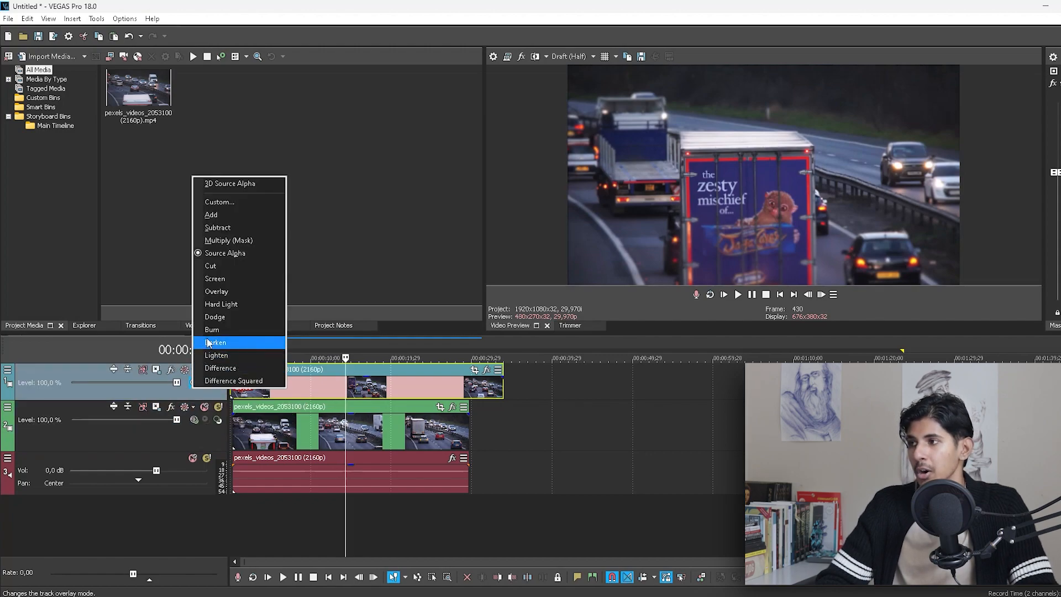
click(217, 291)
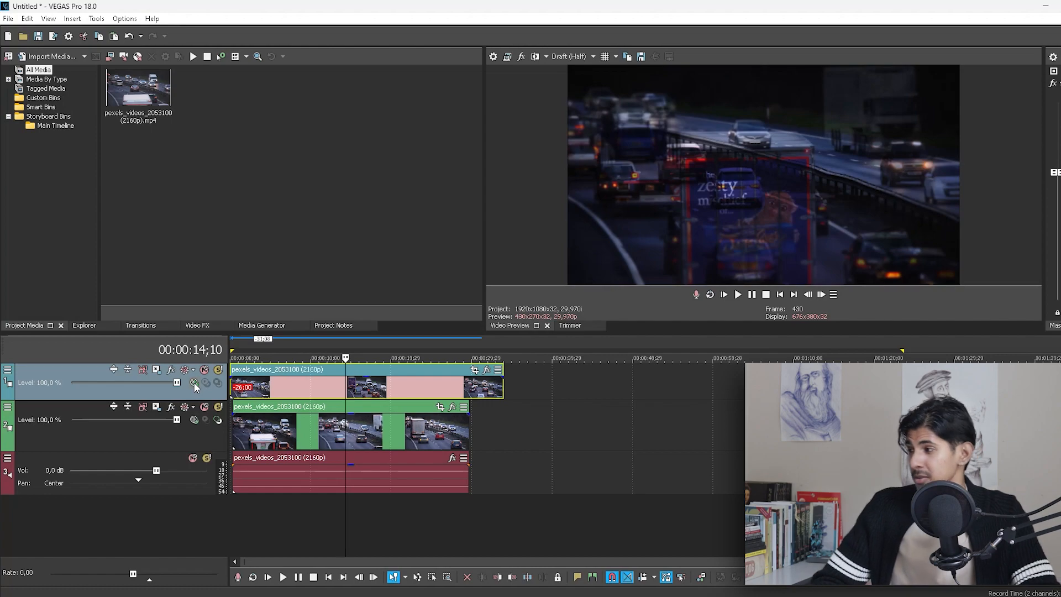
click(193, 383)
click(234, 211)
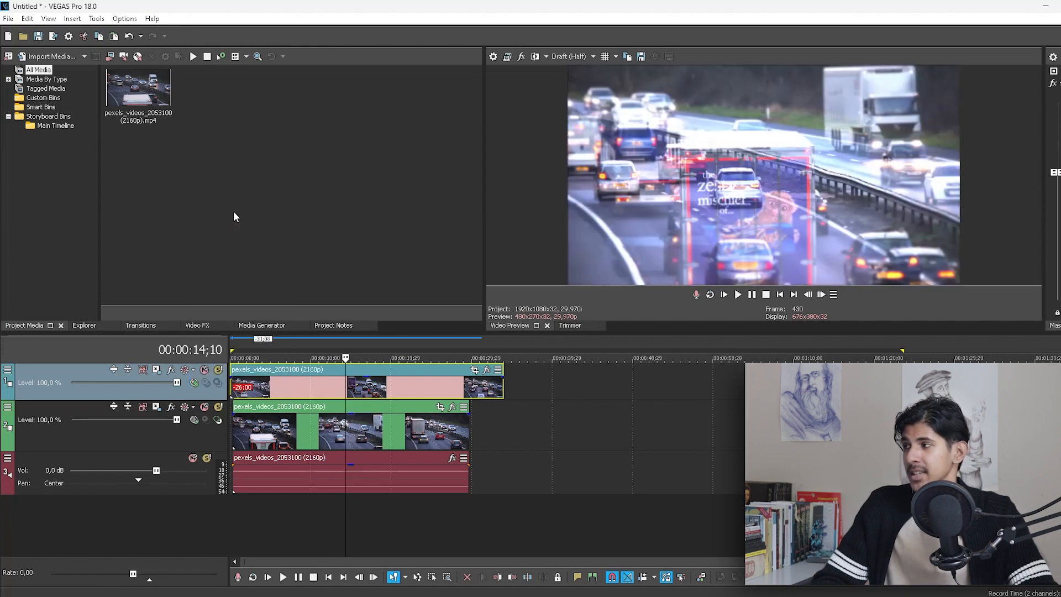
click(194, 383)
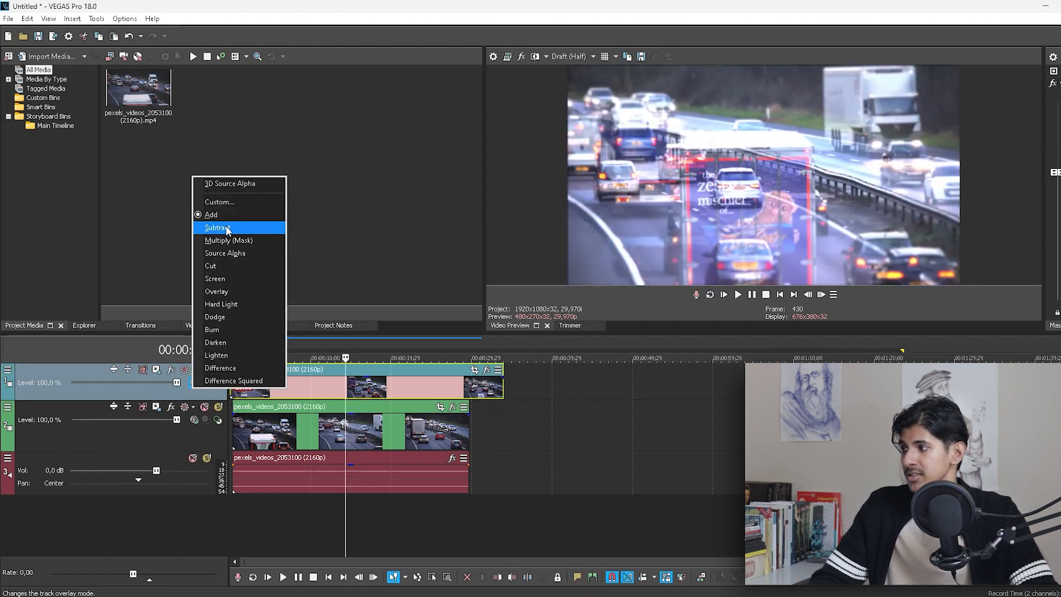
click(226, 227)
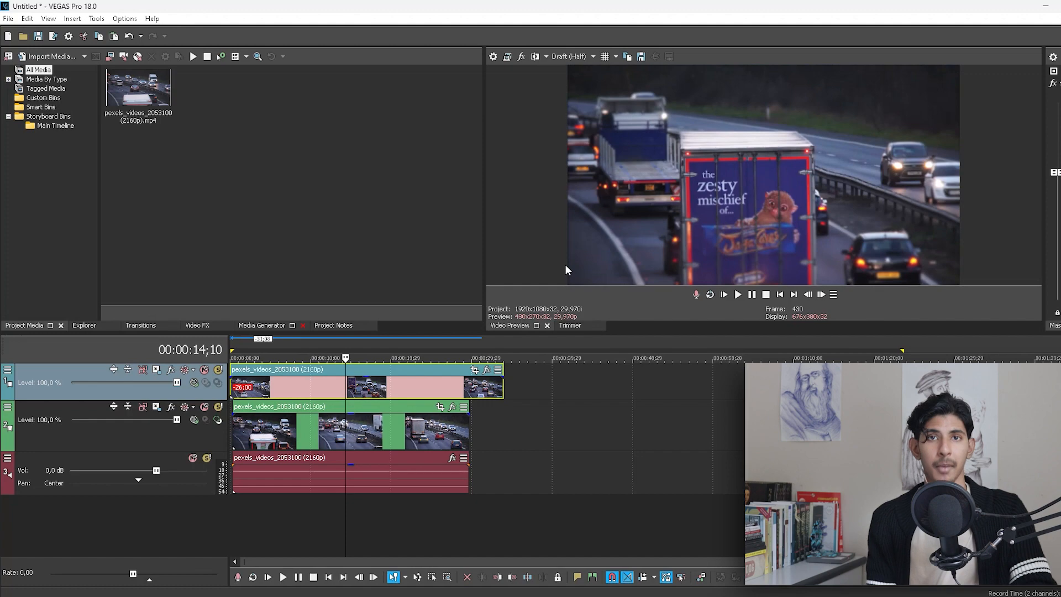
- Place the playhead at about 00:00:10;26 and set the video preview quality to Best (Full)
click(316, 390)
key(space)
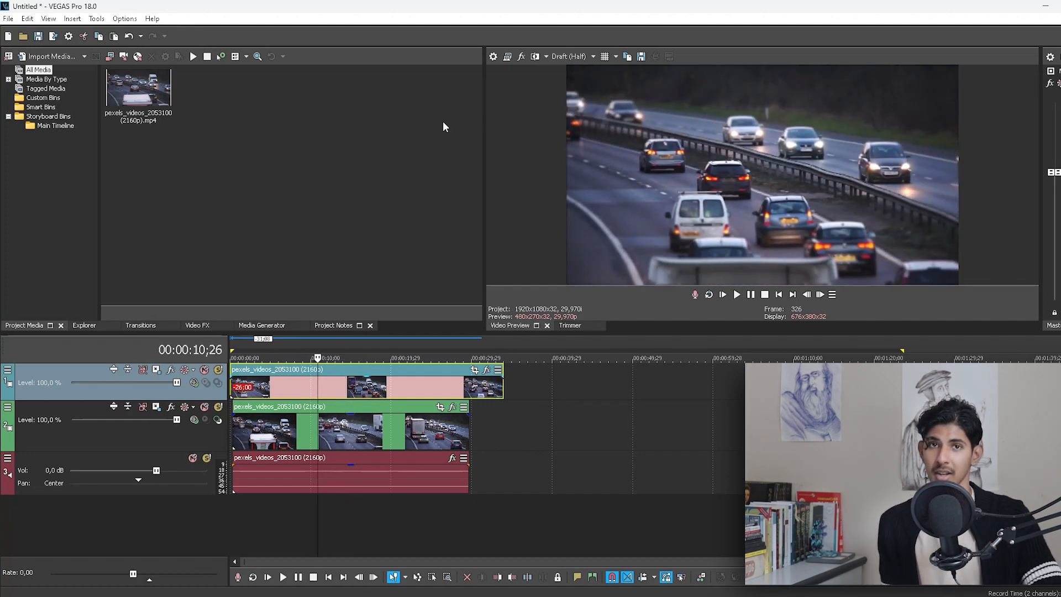
click(571, 57)
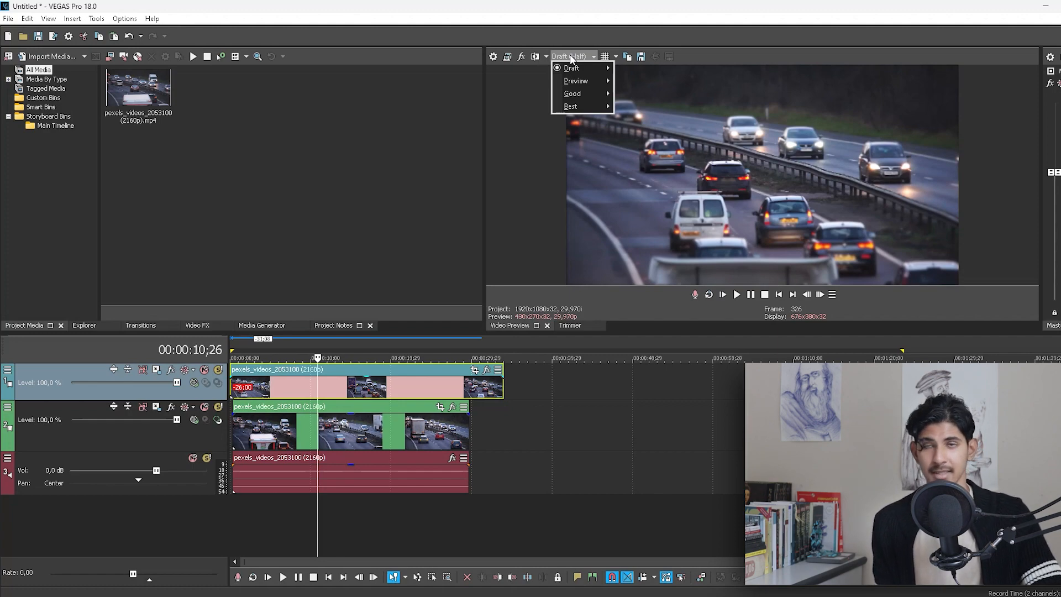
mouse_move(574, 83)
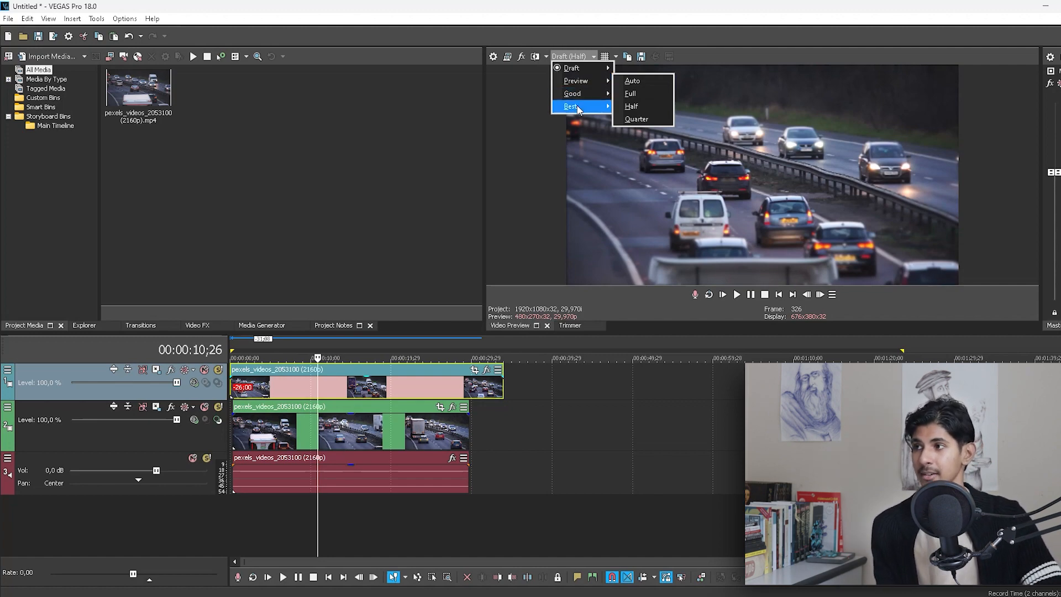
click(629, 119)
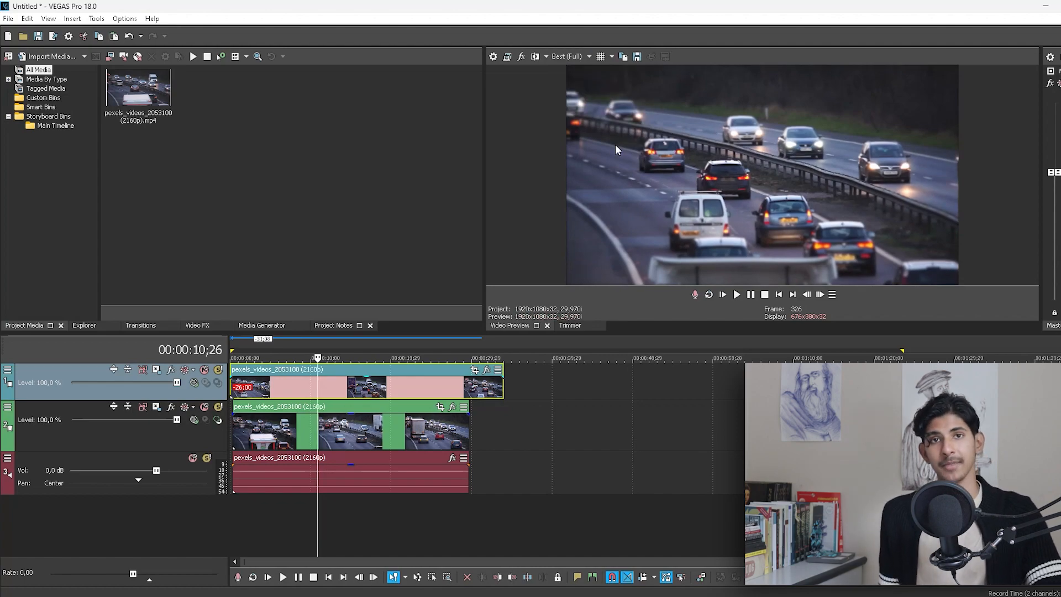
- Switch the video preview quality back to Draft (Half) and settle on Preview (Auto)
click(578, 58)
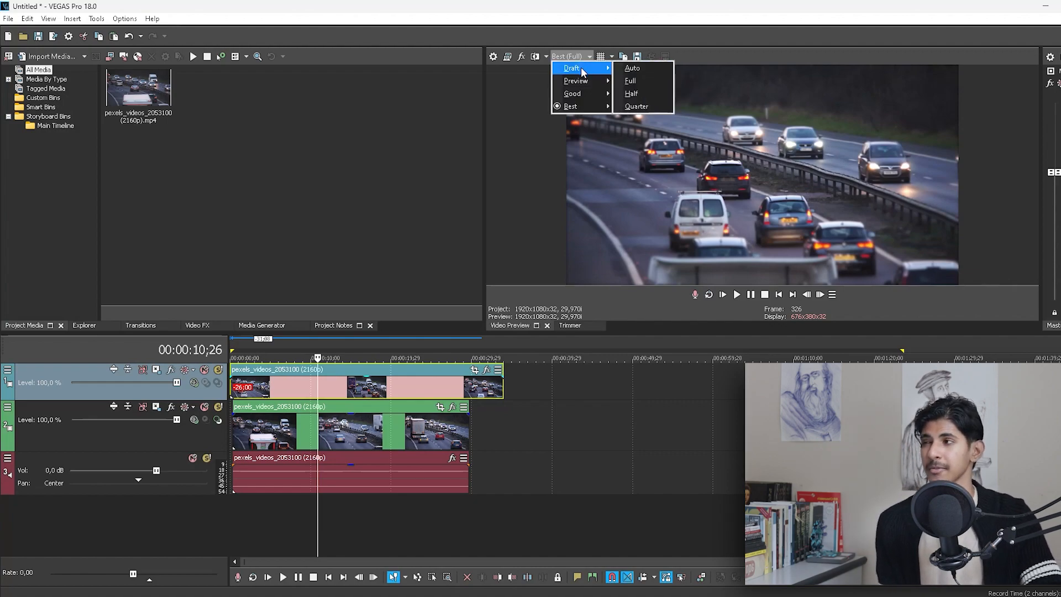
click(652, 108)
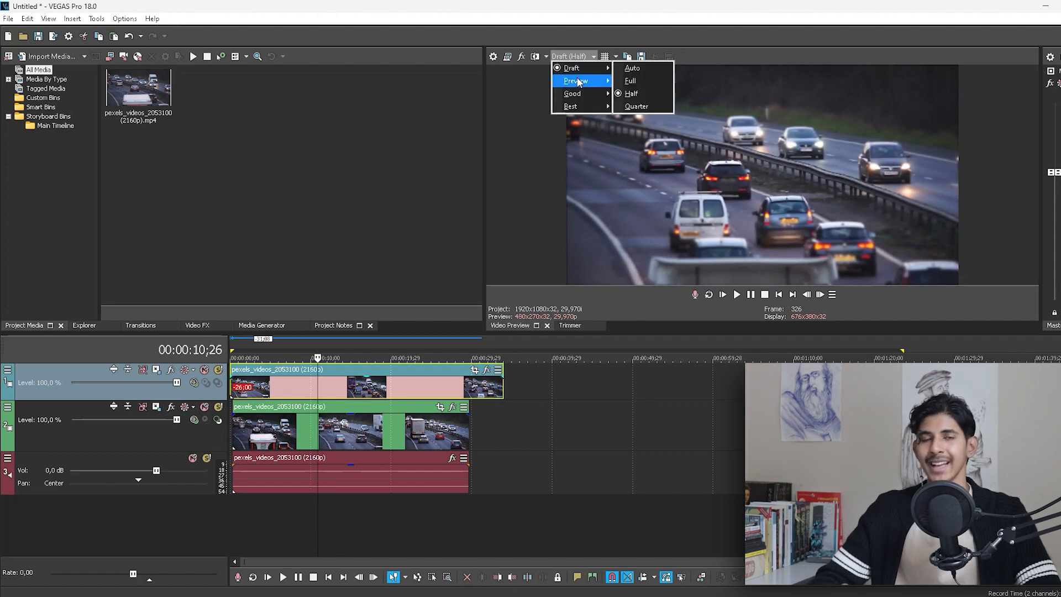
mouse_move(578, 81)
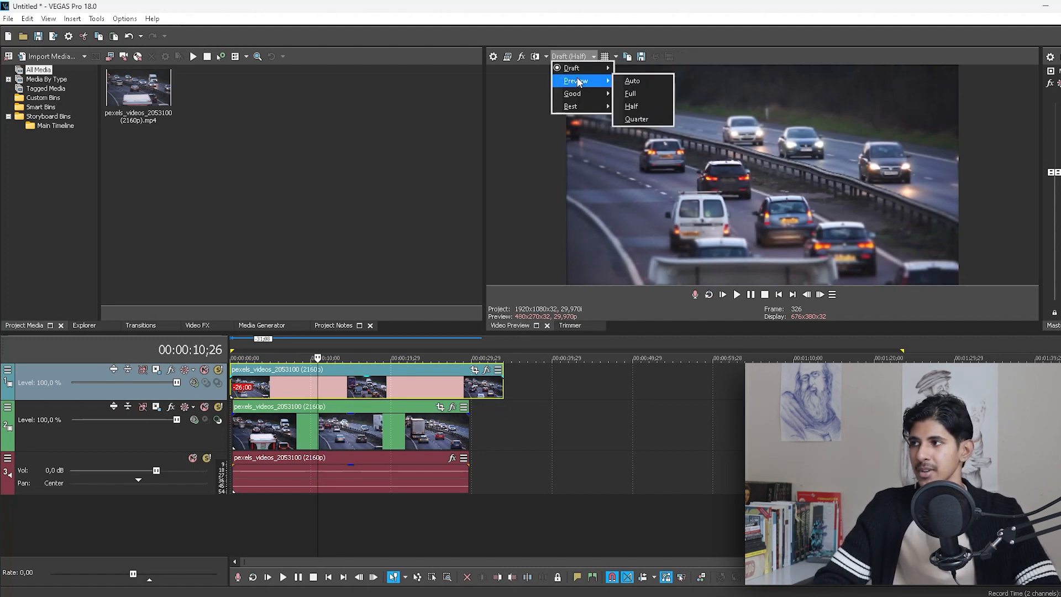
click(578, 82)
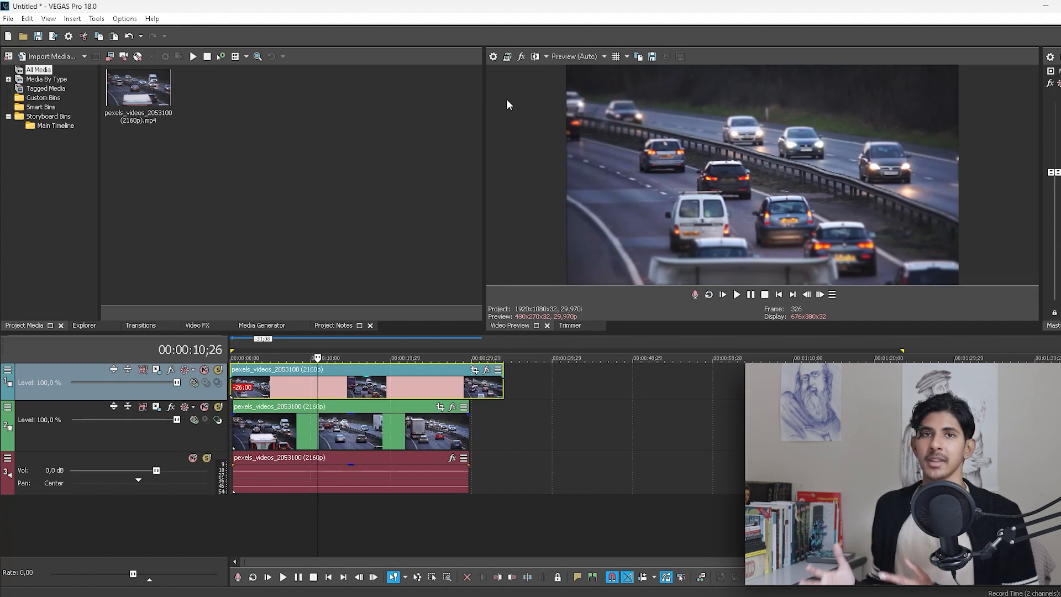